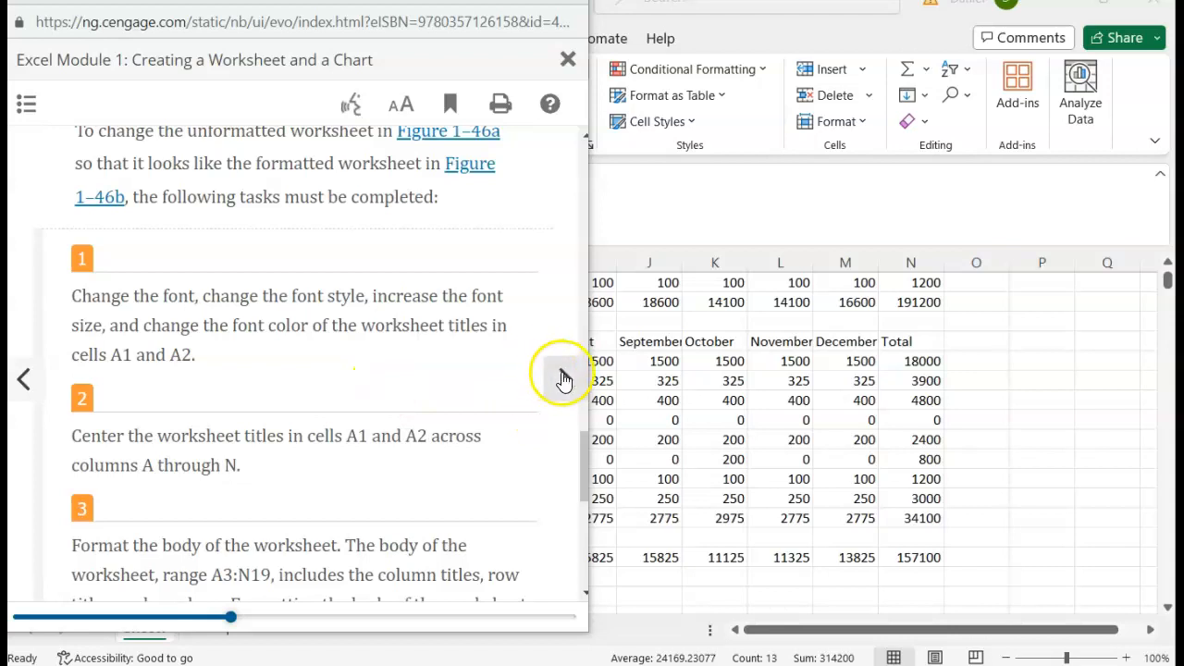
# - Read the e-book's worksheet formatting overview, advance a page and review the steps for assigning the Title cell style
pyautogui.scroll(-5, 339, 282)
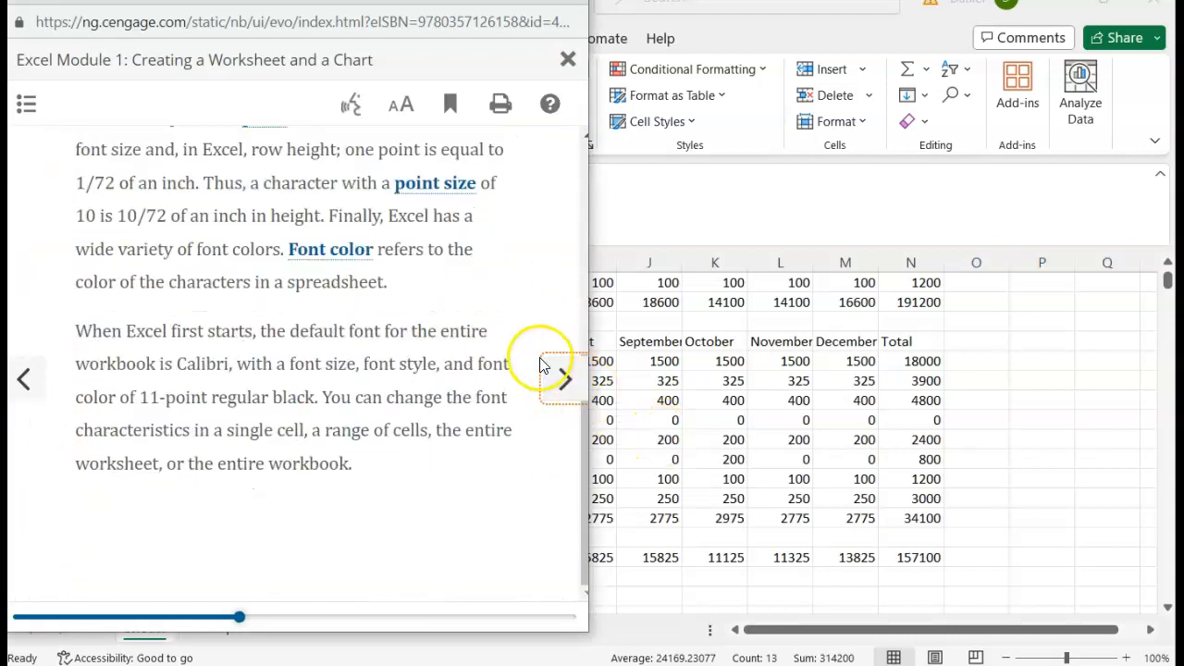
pyautogui.click(571, 381)
pyautogui.scroll(-7, 365, 346)
pyautogui.scroll(3, 367, 345)
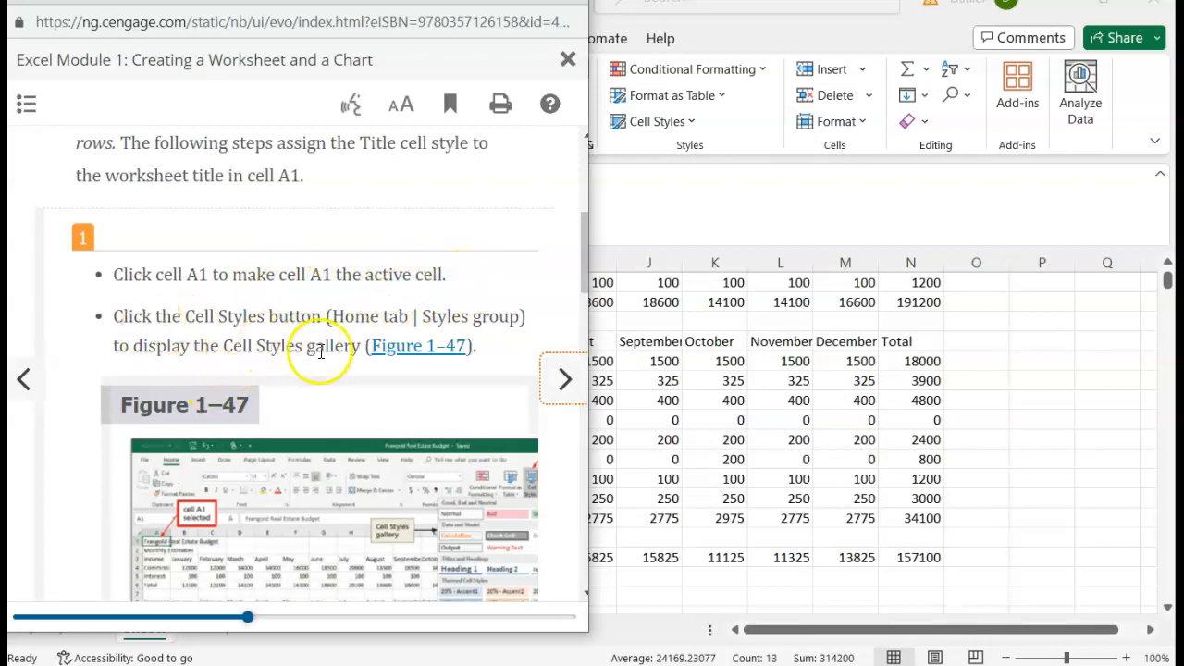
pyautogui.scroll(-6, 325, 392)
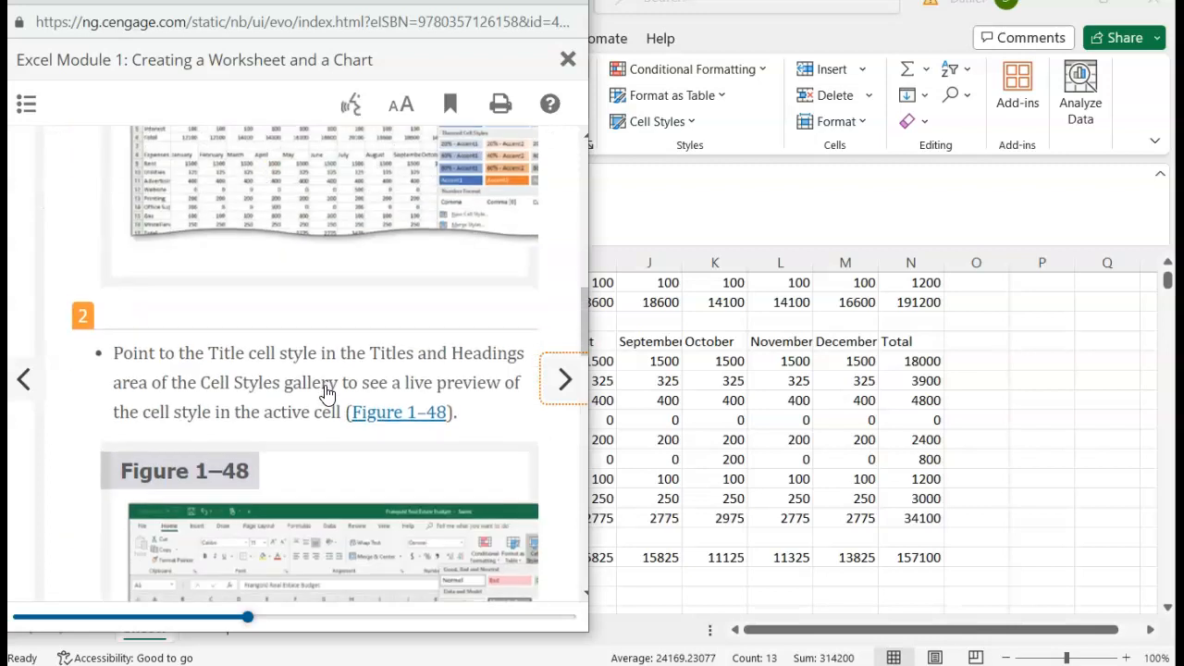
# - Switch to the Excel workbook and select cell A1, which holds the worksheet title
pyautogui.hotkey('alt', 'Tab')
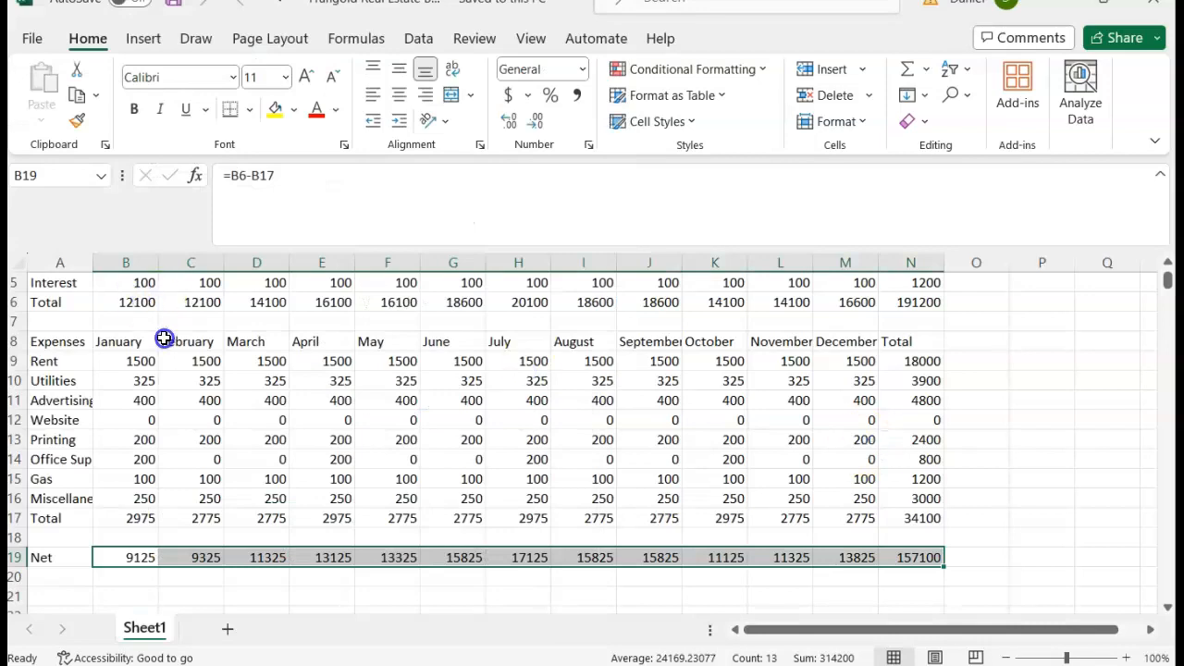
pyautogui.scroll(3, 163, 338)
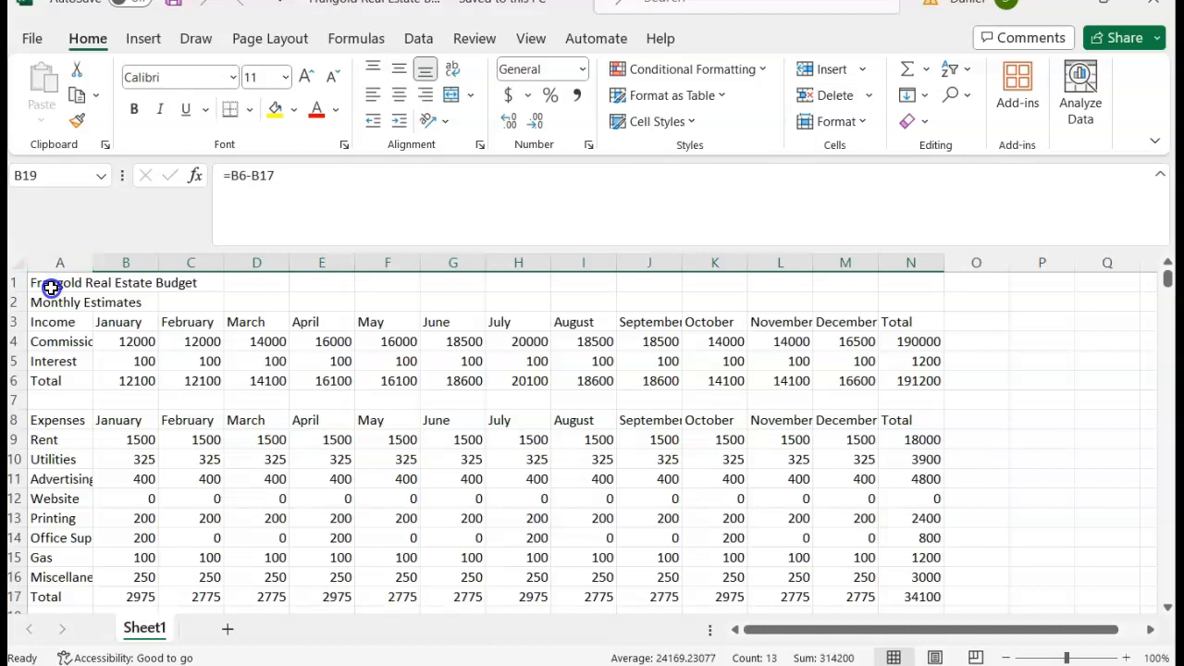
pyautogui.click(52, 287)
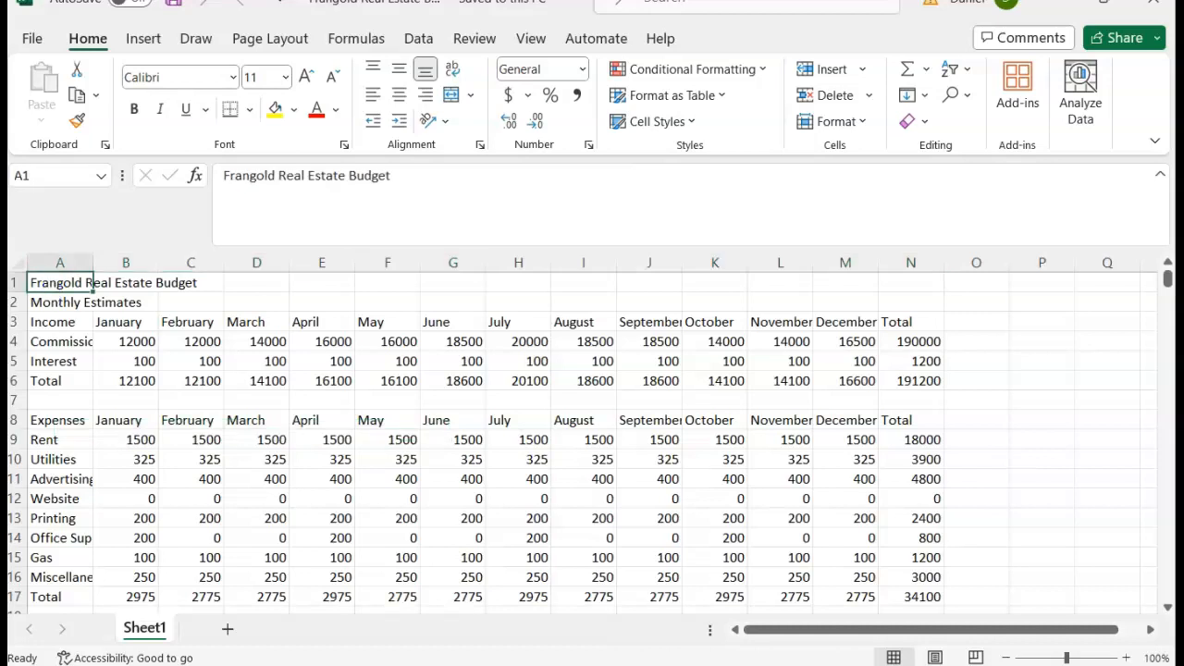
# - Return to the e-book and read the instructions for previewing the Title cell style in the active cell
pyautogui.click(489, 586)
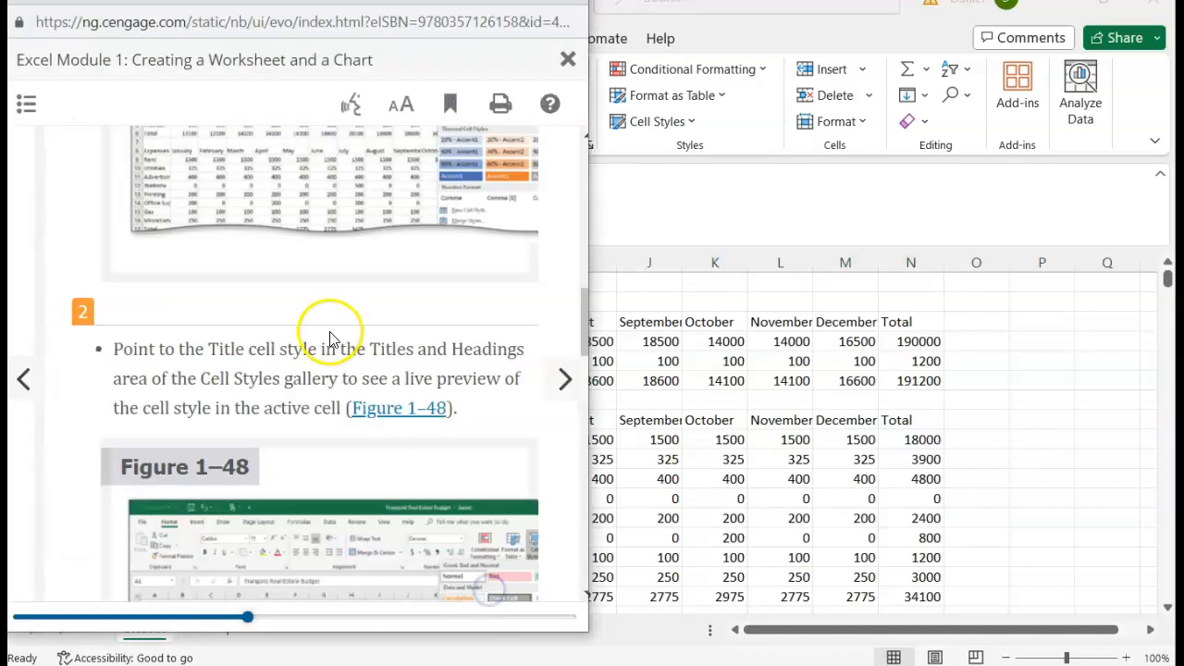
pyautogui.scroll(-2, 329, 330)
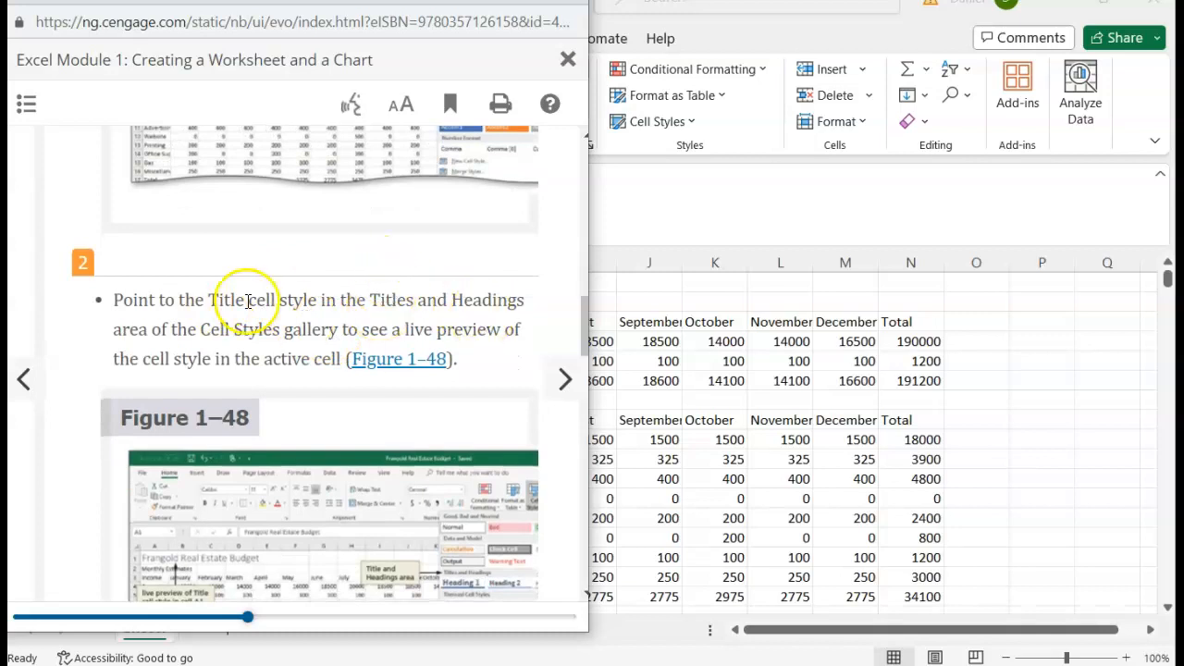
pyautogui.scroll(2, 138, 314)
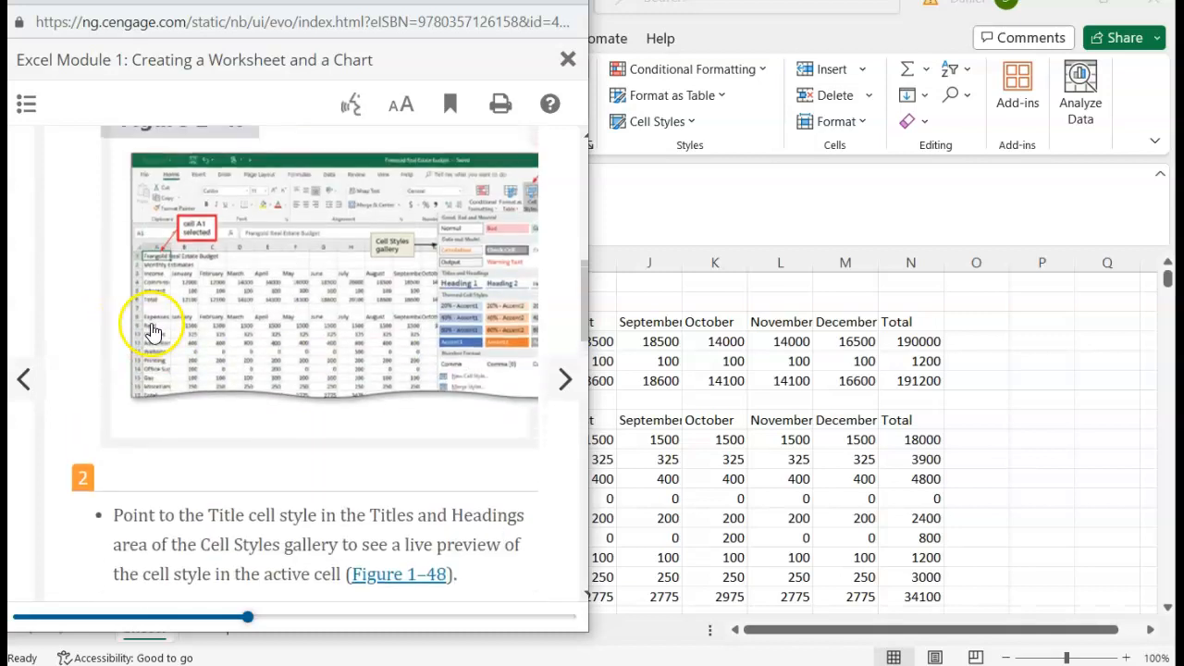
pyautogui.scroll(-2, 152, 324)
pyautogui.scroll(-1, 152, 324)
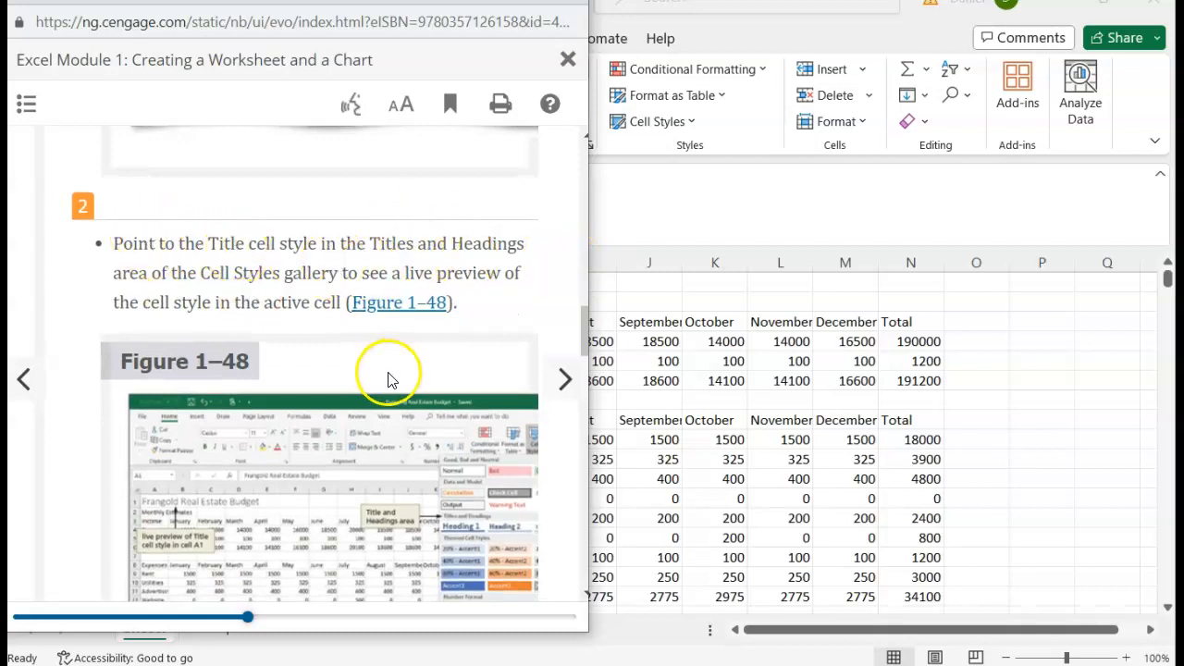
pyautogui.scroll(-1, 389, 375)
pyautogui.click(696, 129)
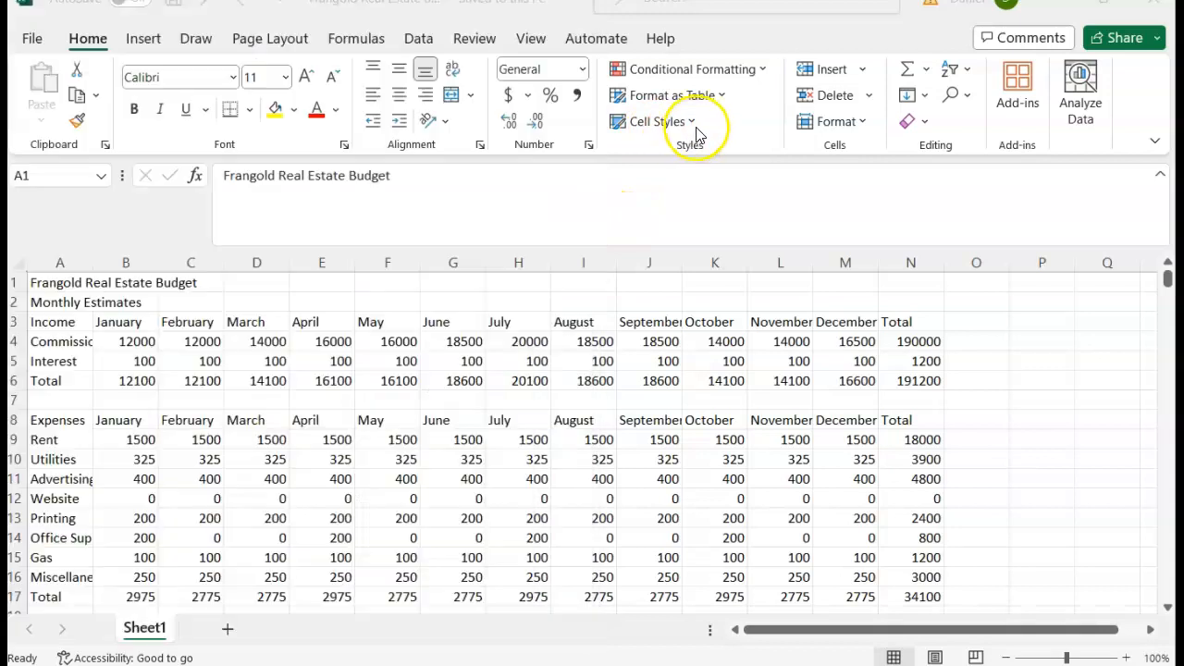
pyautogui.click(696, 124)
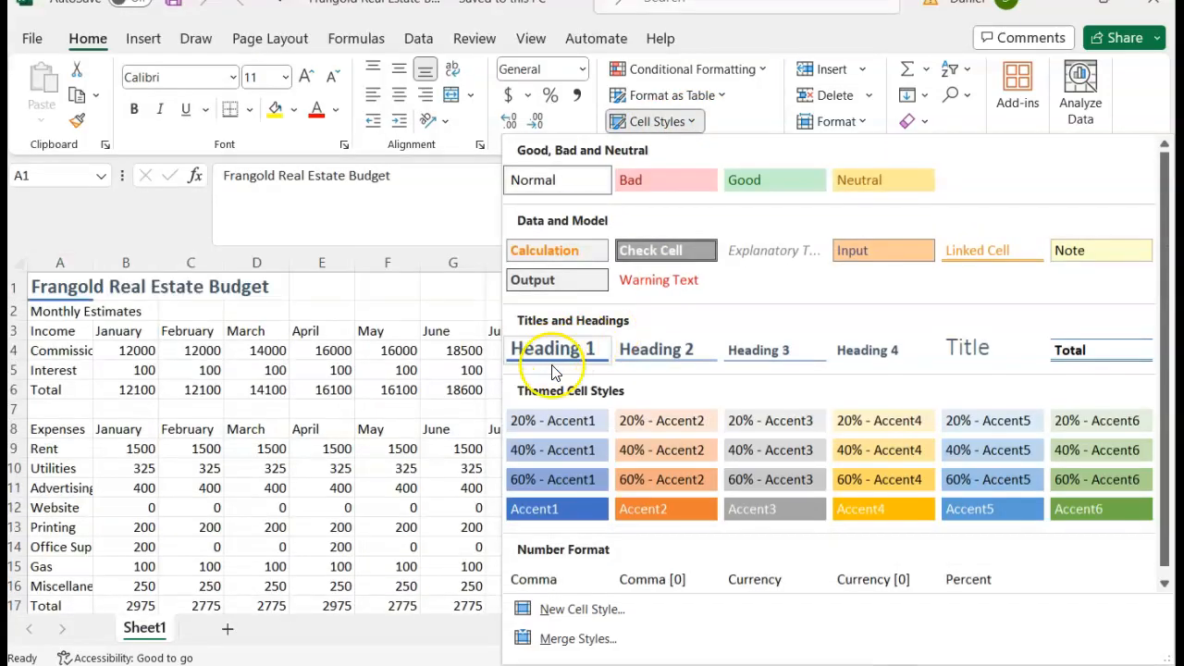
pyautogui.press('Escape')
# - Go back to the e-book and examine steps 2 and 3 on previewing and applying the Title cell style
pyautogui.moveTo(423, 664)
pyautogui.click(496, 657)
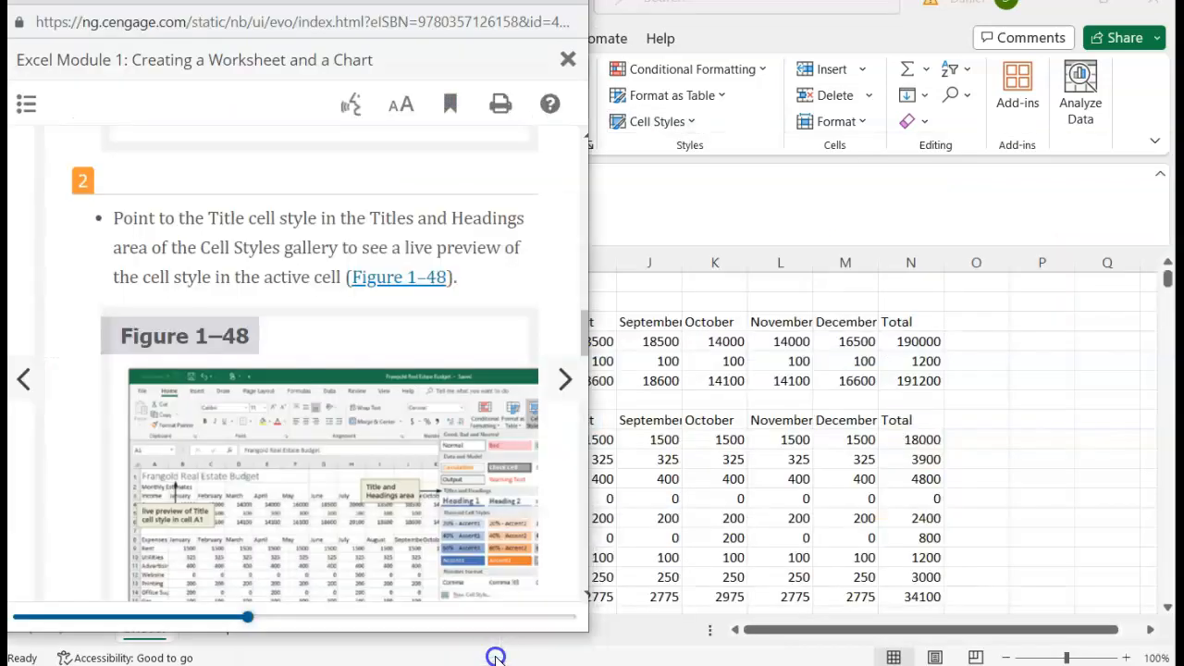
pyautogui.scroll(-1, 340, 488)
pyautogui.scroll(-4, 339, 487)
pyautogui.scroll(-1, 340, 487)
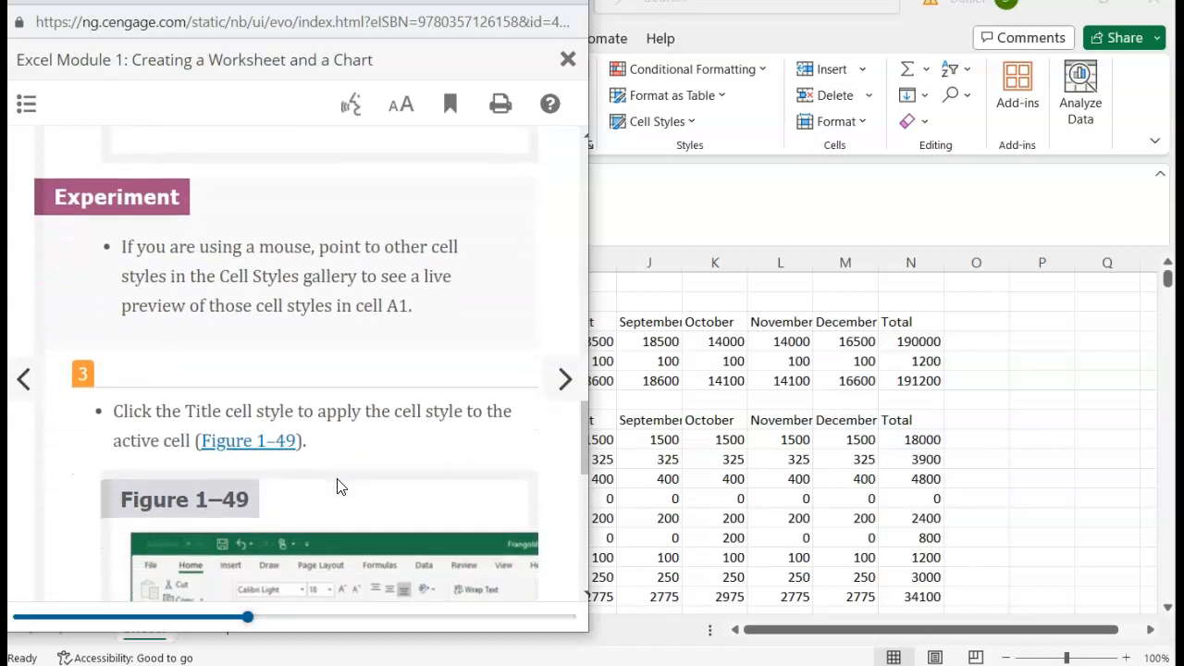
pyautogui.scroll(-1, 340, 488)
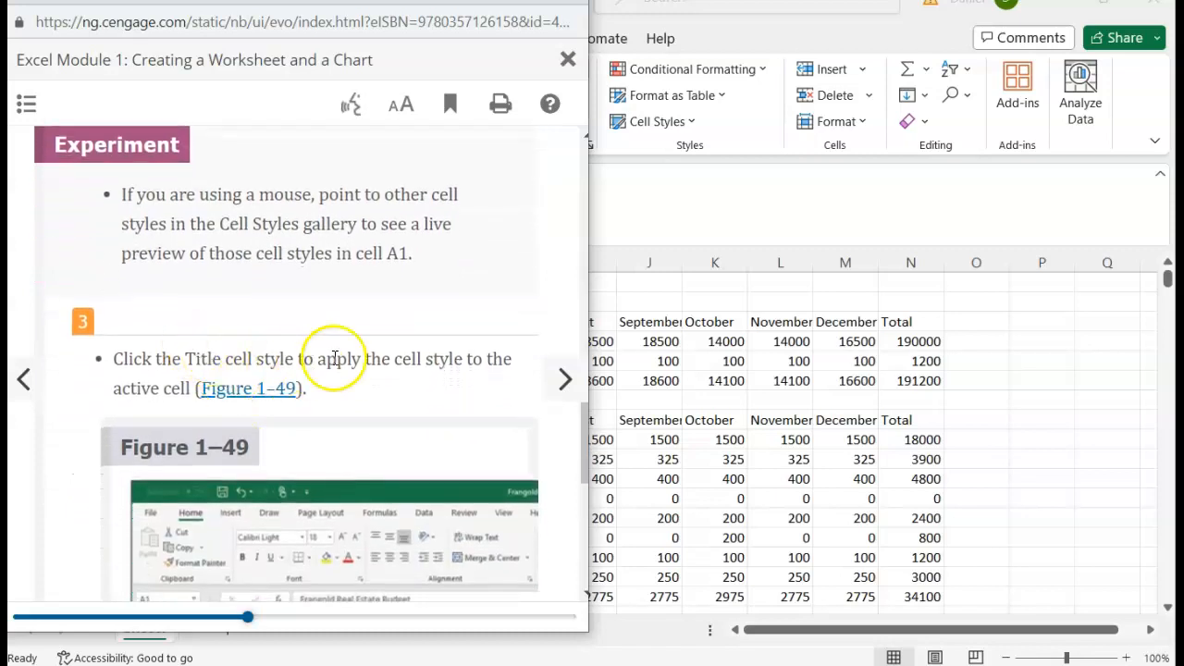
pyautogui.scroll(4, 361, 359)
pyautogui.scroll(4, 360, 359)
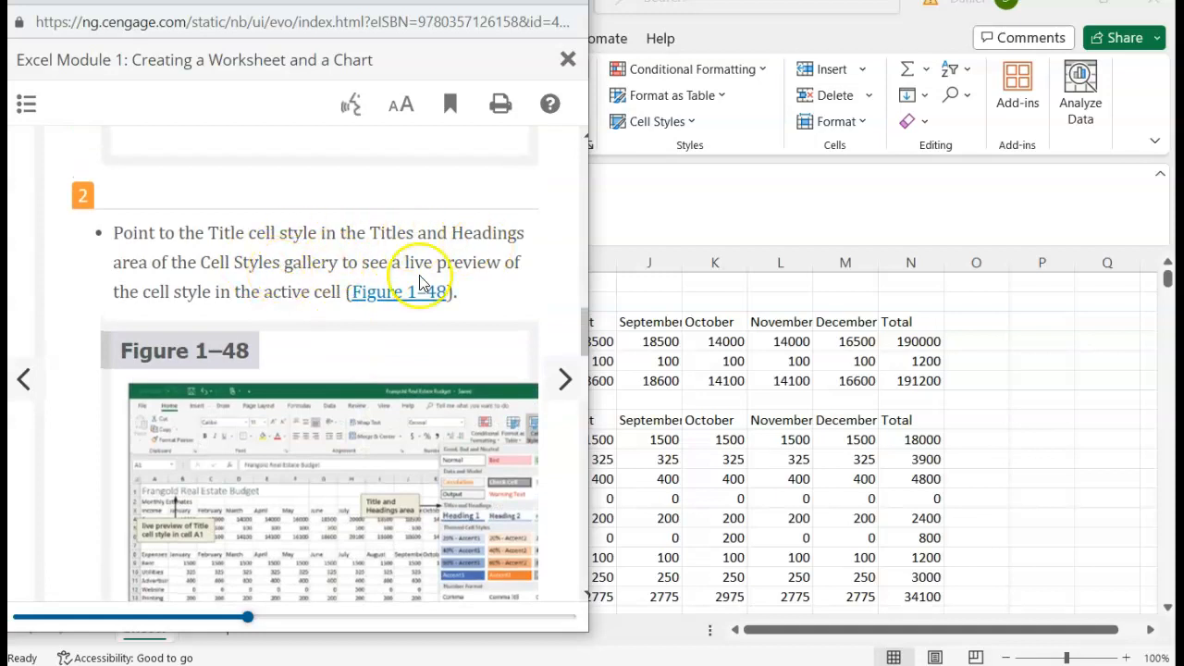
# - Switch to the Excel workbook and apply the Title cell style to the worksheet title in cell A1
pyautogui.click(636, 286)
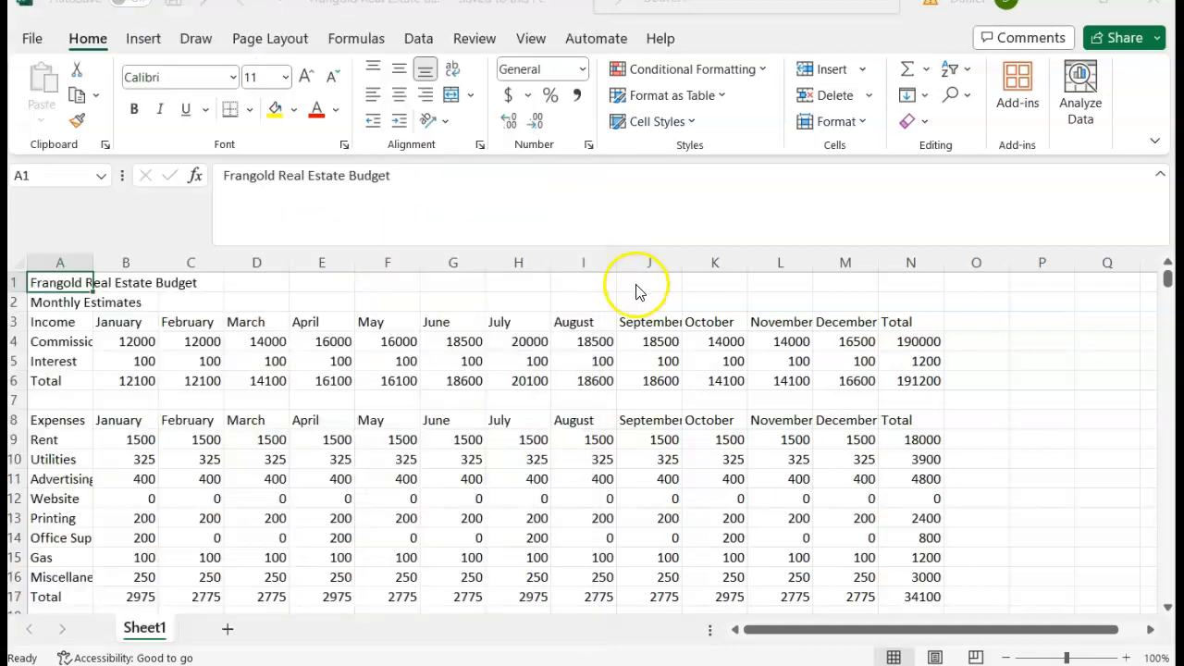
pyautogui.click(690, 122)
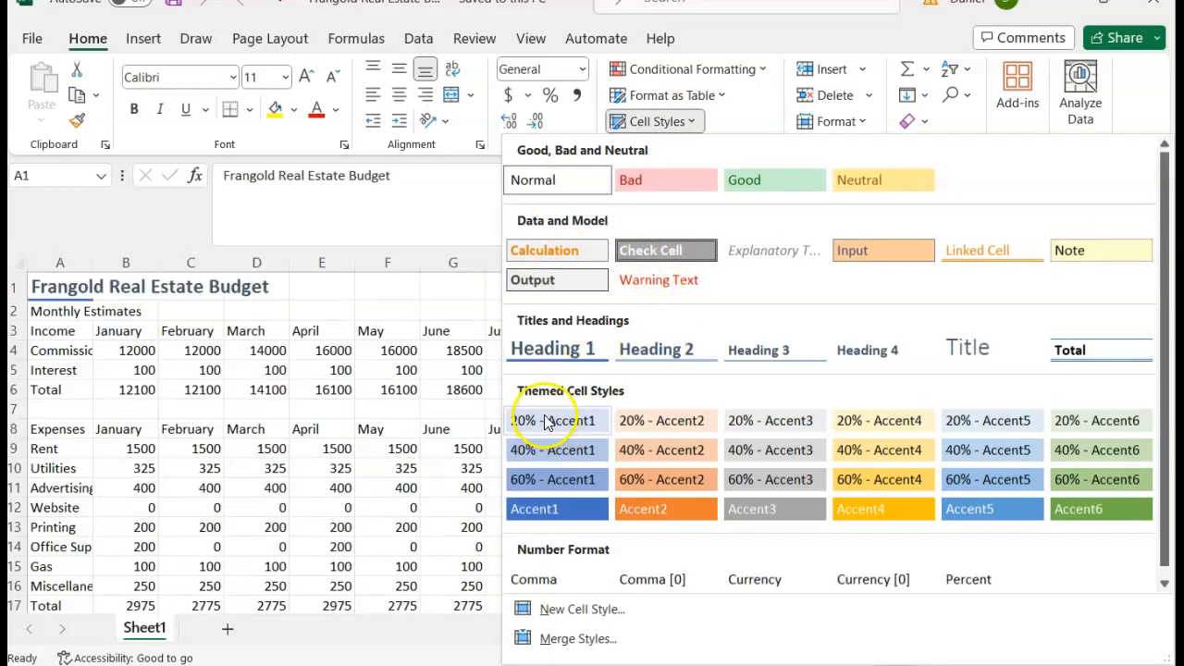
pyautogui.click(983, 350)
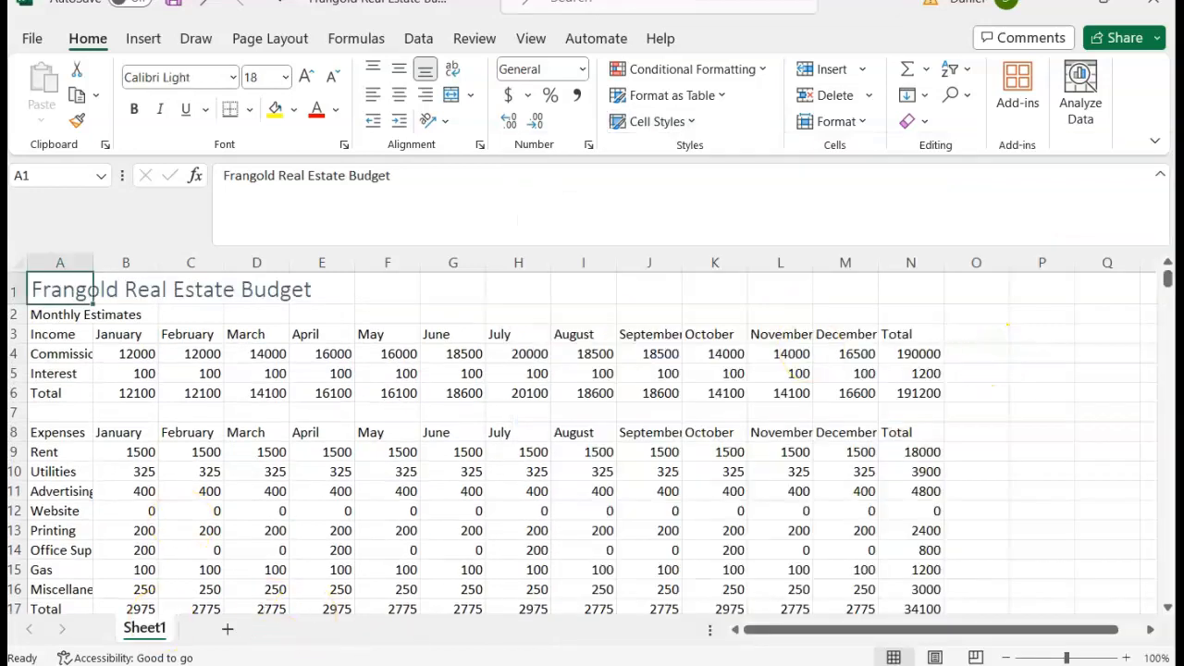
# - Return to the e-book, review the rest of the cell style section and advance to the instructions for changing the subtitle's font
pyautogui.click(536, 602)
pyautogui.scroll(-3, 536, 602)
pyautogui.scroll(3, 538, 609)
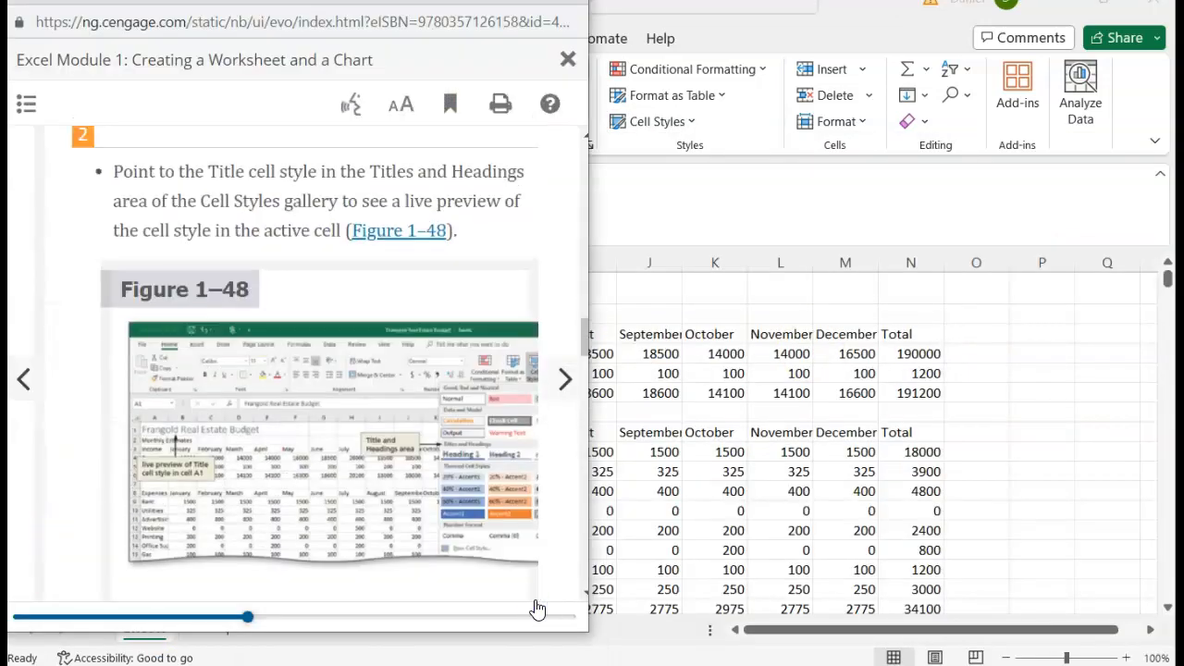
pyautogui.scroll(-5, 536, 609)
pyautogui.scroll(-5, 538, 609)
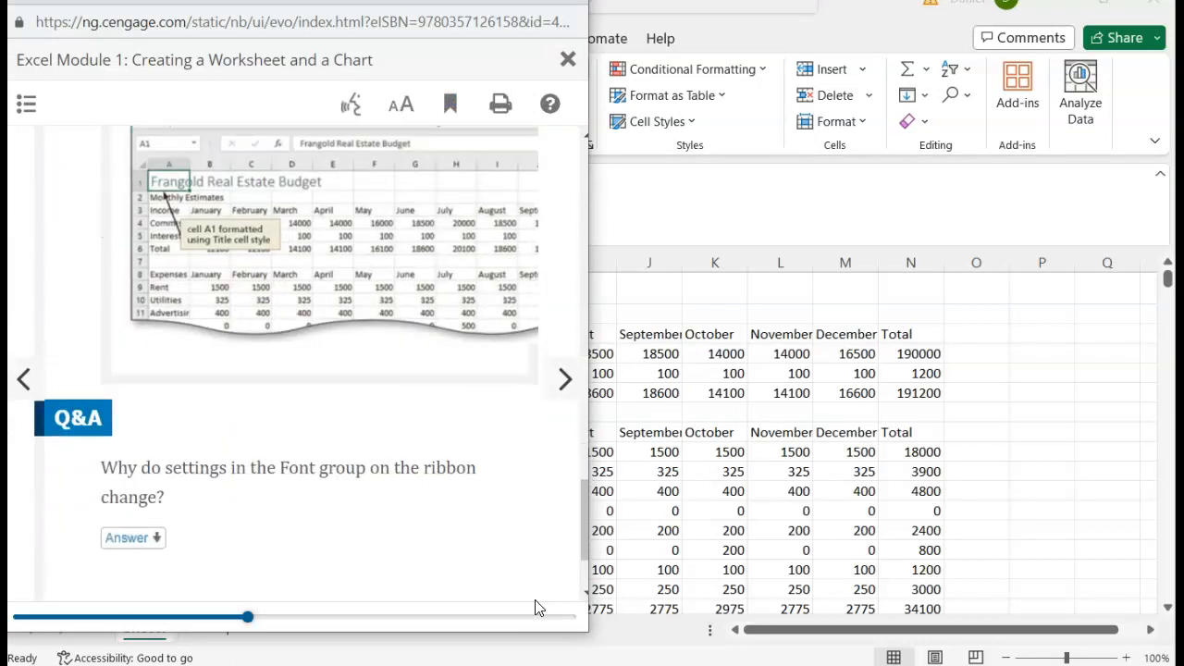
pyautogui.scroll(-2, 538, 609)
pyautogui.click(564, 378)
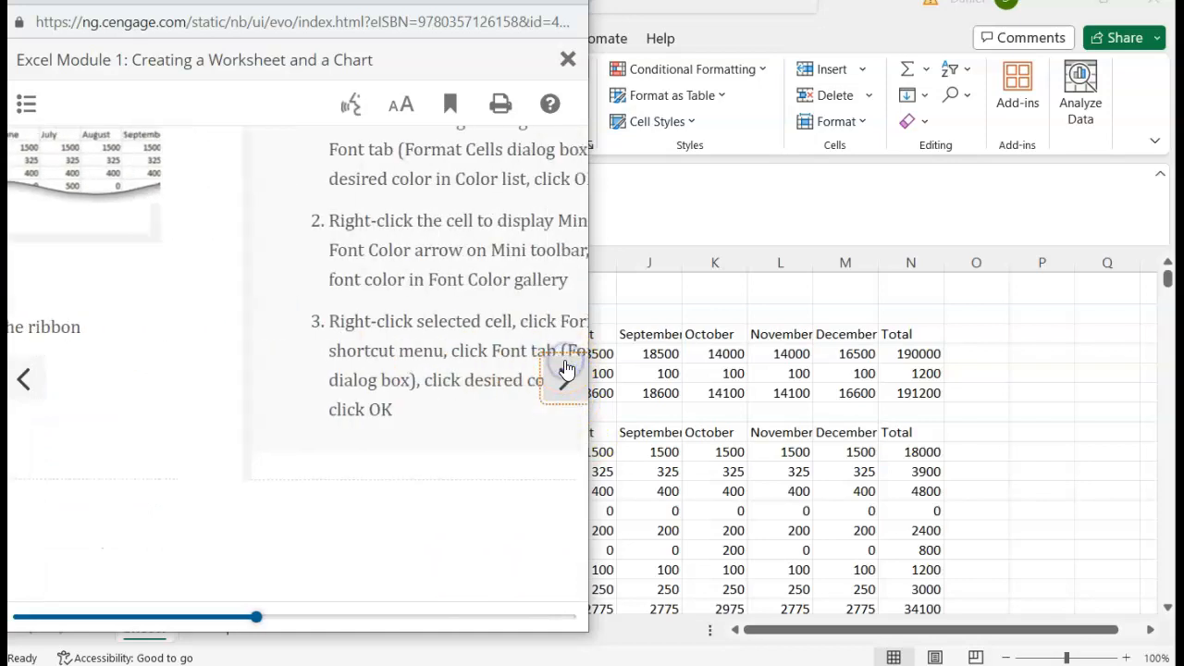
pyautogui.scroll(-2, 176, 518)
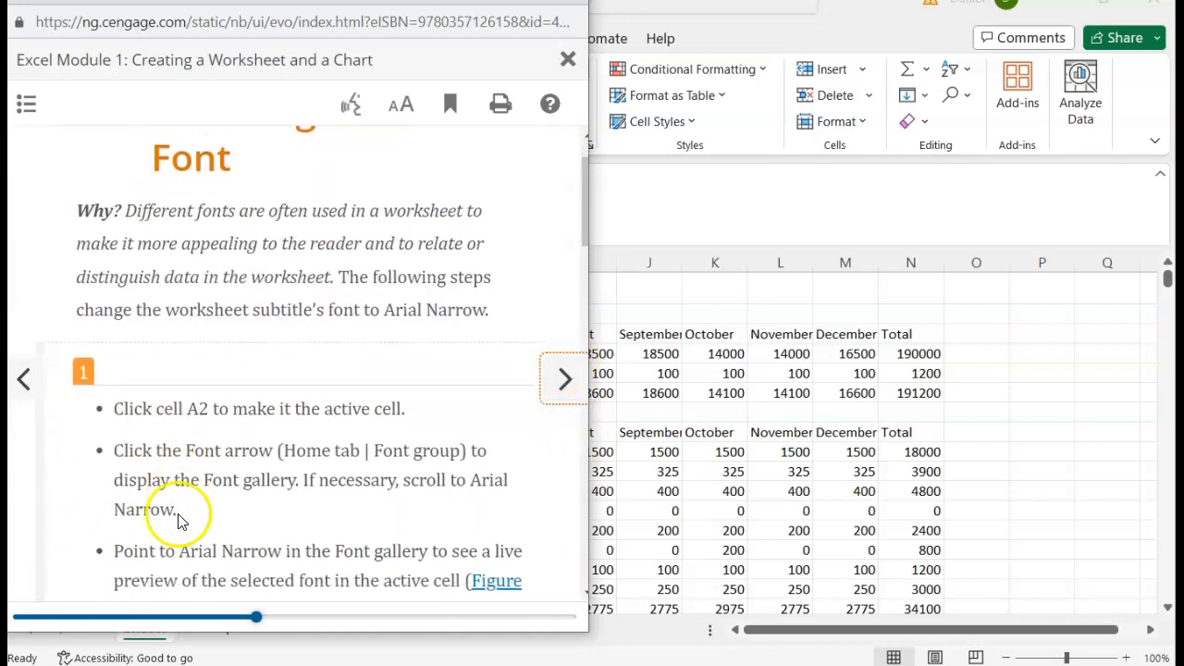
# - Switch to the Excel workbook and select cell A2, which holds the worksheet subtitle
pyautogui.click(755, 442)
pyautogui.click(53, 315)
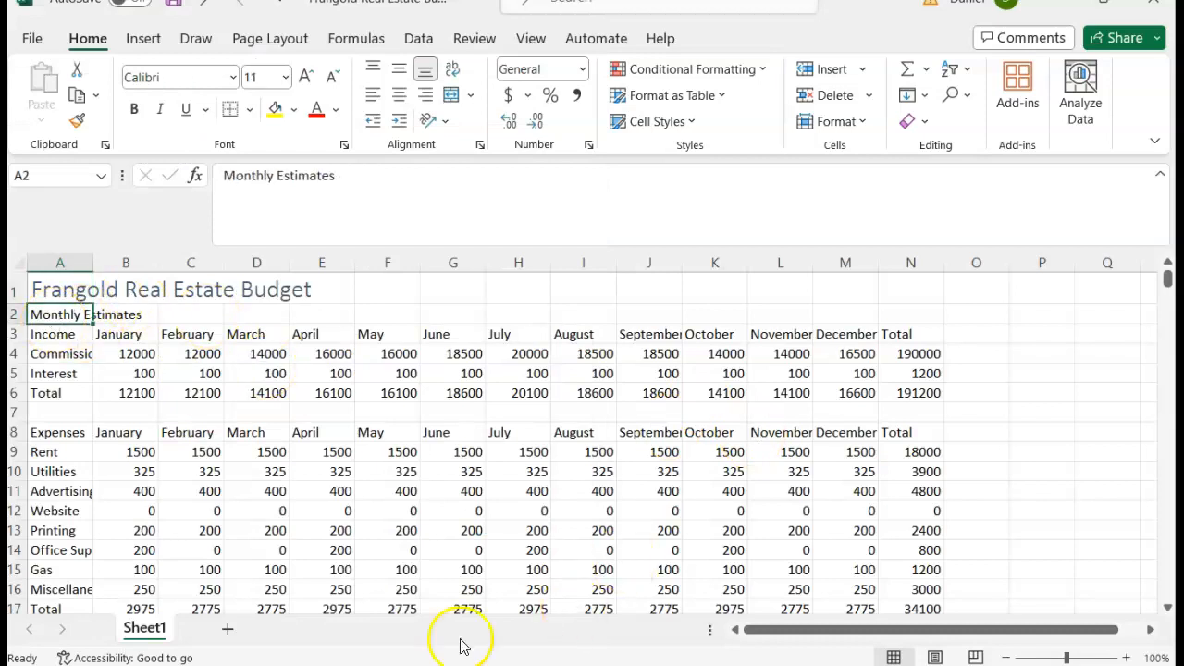
# - Return to the e-book and read the steps and figures on changing the subtitle's font to Arial Narrow
pyautogui.click(370, 592)
pyautogui.scroll(-1, 383, 351)
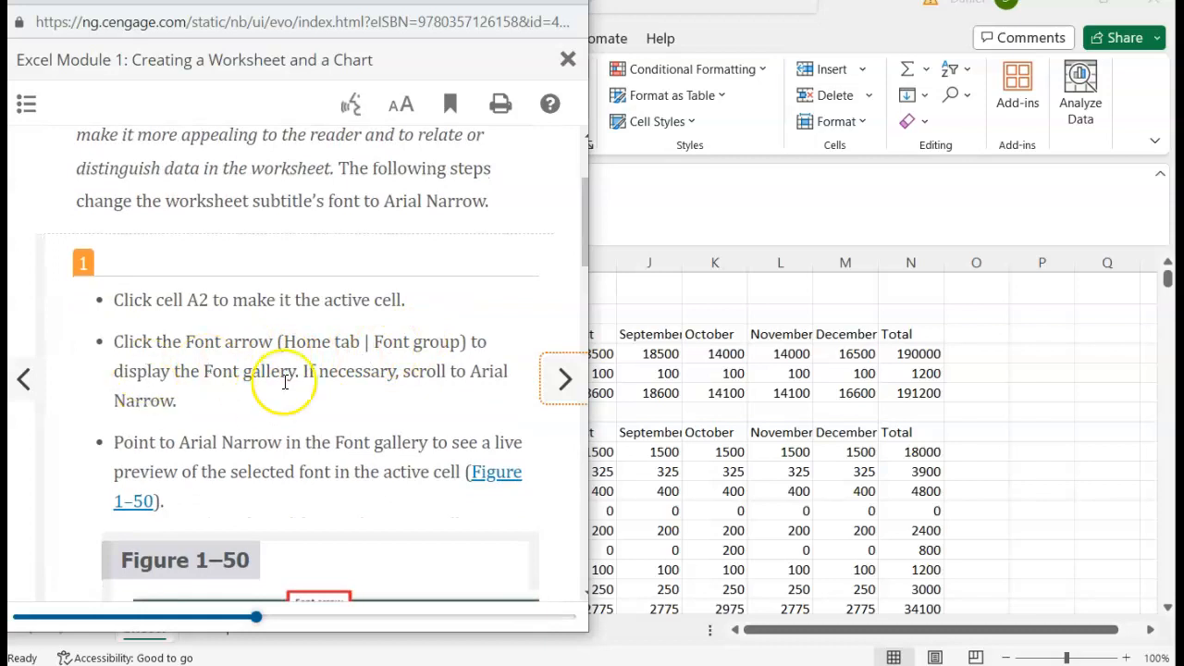
pyautogui.scroll(-1, 246, 421)
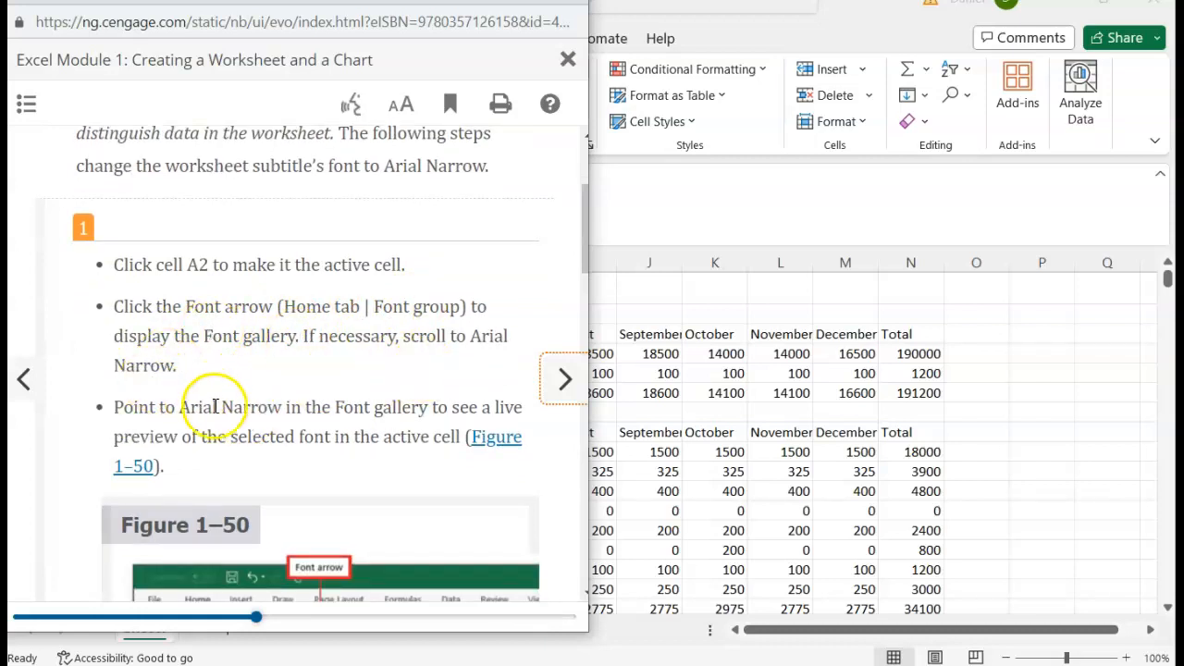
pyautogui.scroll(-5, 239, 411)
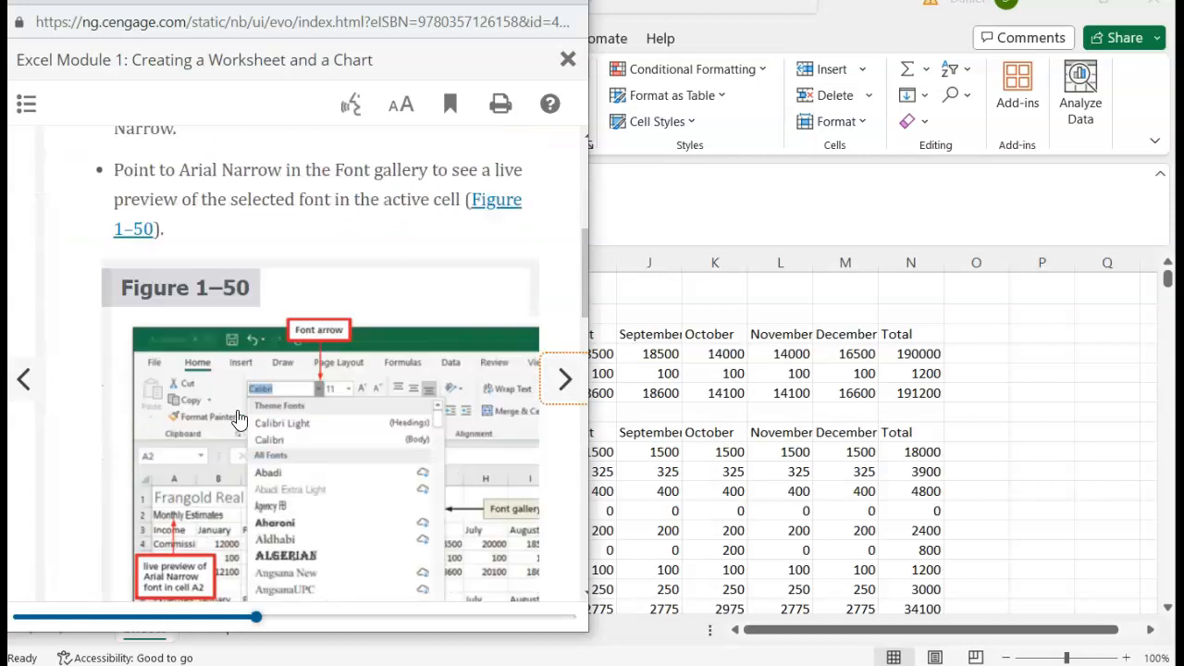
pyautogui.scroll(-8, 238, 418)
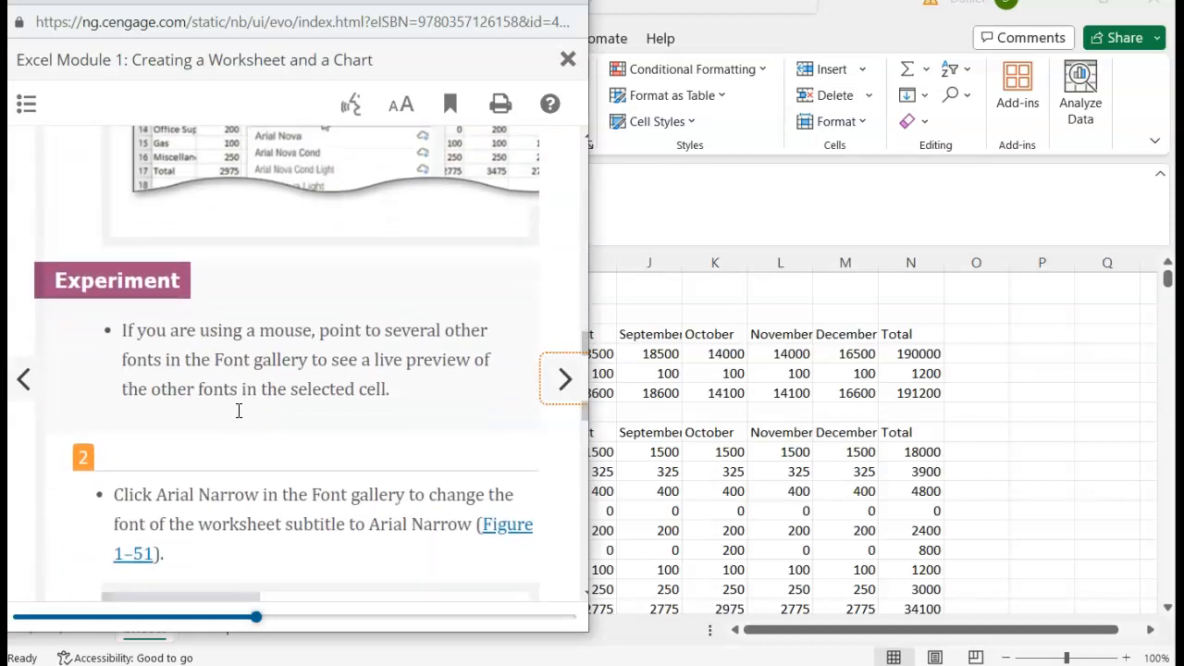
pyautogui.scroll(-2, 239, 418)
pyautogui.scroll(1, 239, 418)
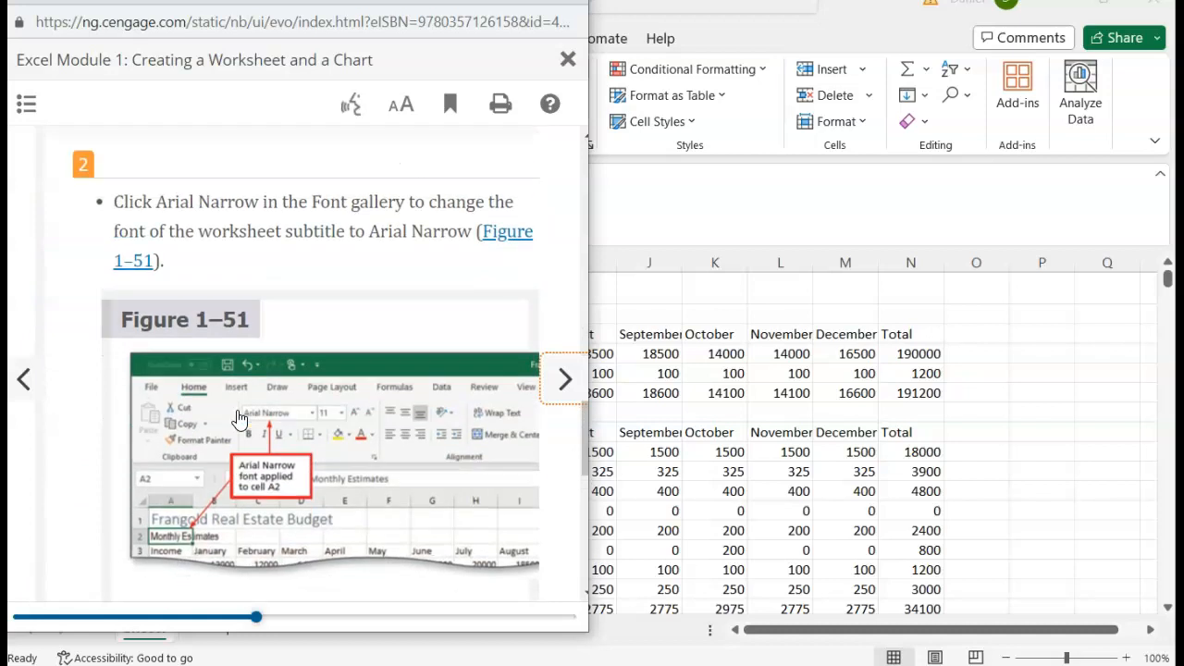
pyautogui.scroll(1, 238, 418)
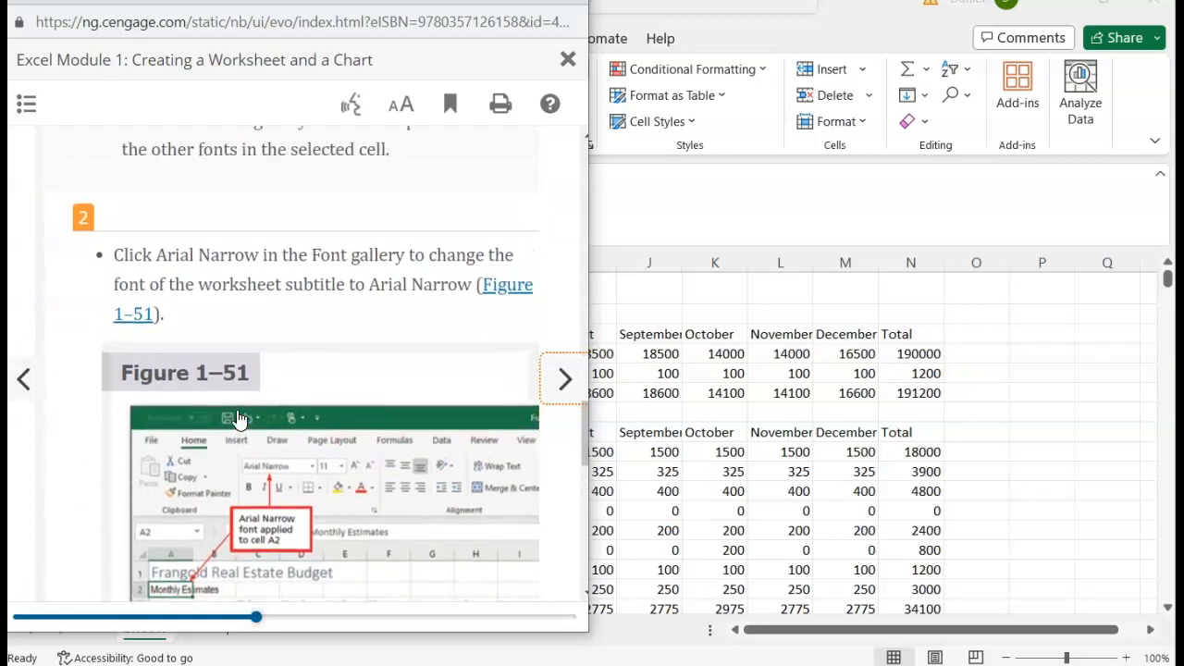
# - Set the font of the subtitle in cell A2 to Arial Narrow in the Excel workbook, and switch back to the e-book
pyautogui.click(723, 373)
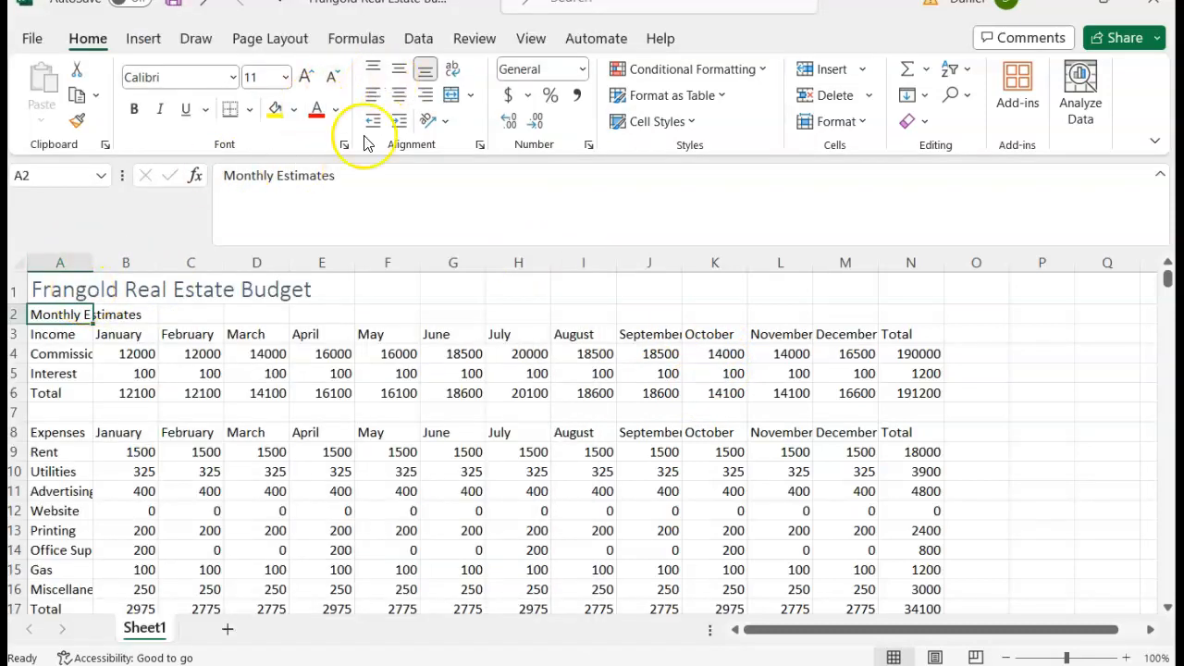
pyautogui.click(232, 78)
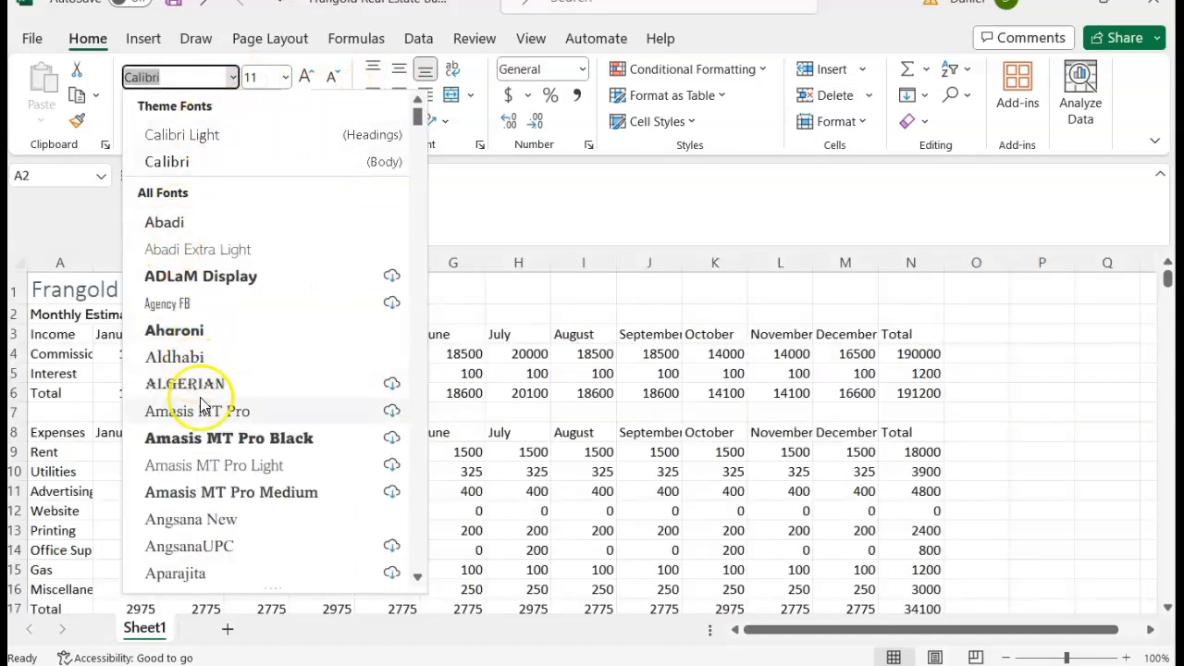
pyautogui.scroll(-4, 201, 407)
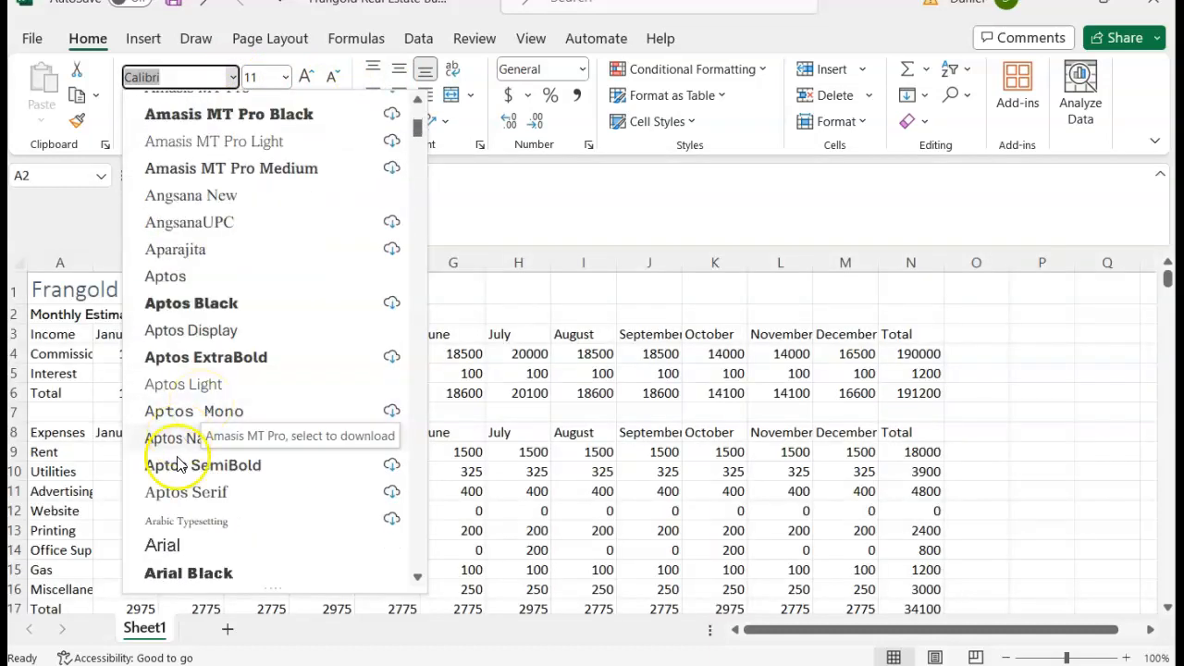
pyautogui.scroll(-1, 194, 551)
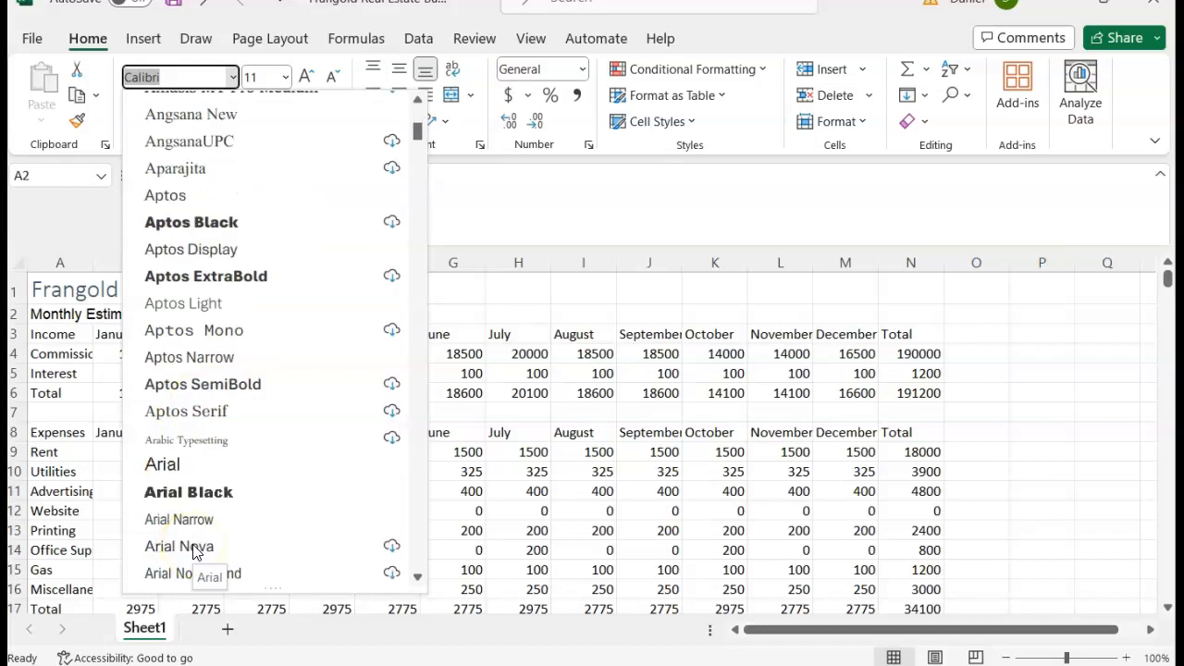
pyautogui.click(171, 520)
pyautogui.hotkey('alt', 'Tab')
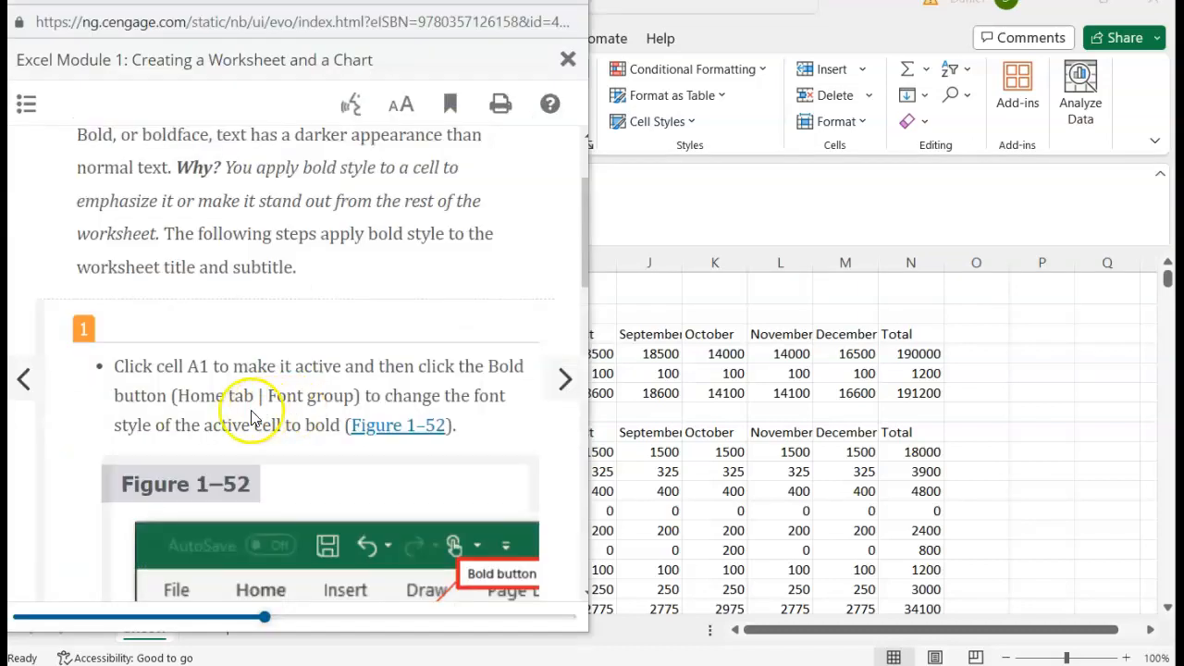
# - Read the e-book's first bold step and apply bold to the worksheet title in cell A1 of the Excel workbook
pyautogui.scroll(-3, 319, 476)
pyautogui.scroll(-5, 323, 481)
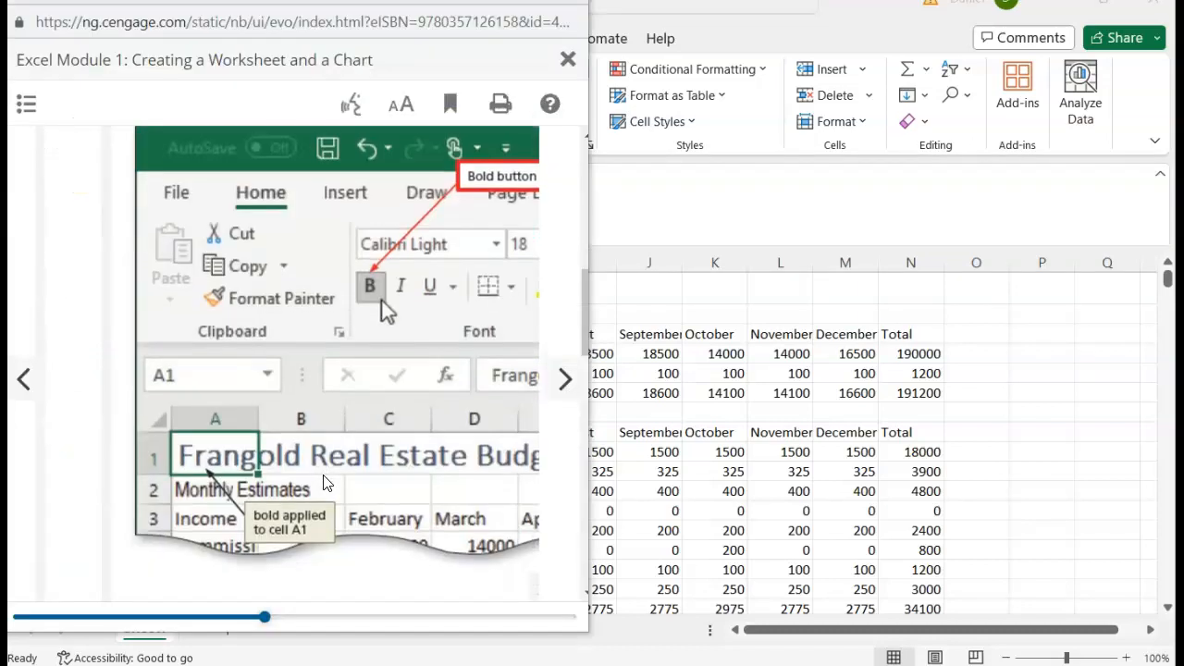
pyautogui.scroll(-3, 324, 481)
pyautogui.hotkey('alt', 'Tab')
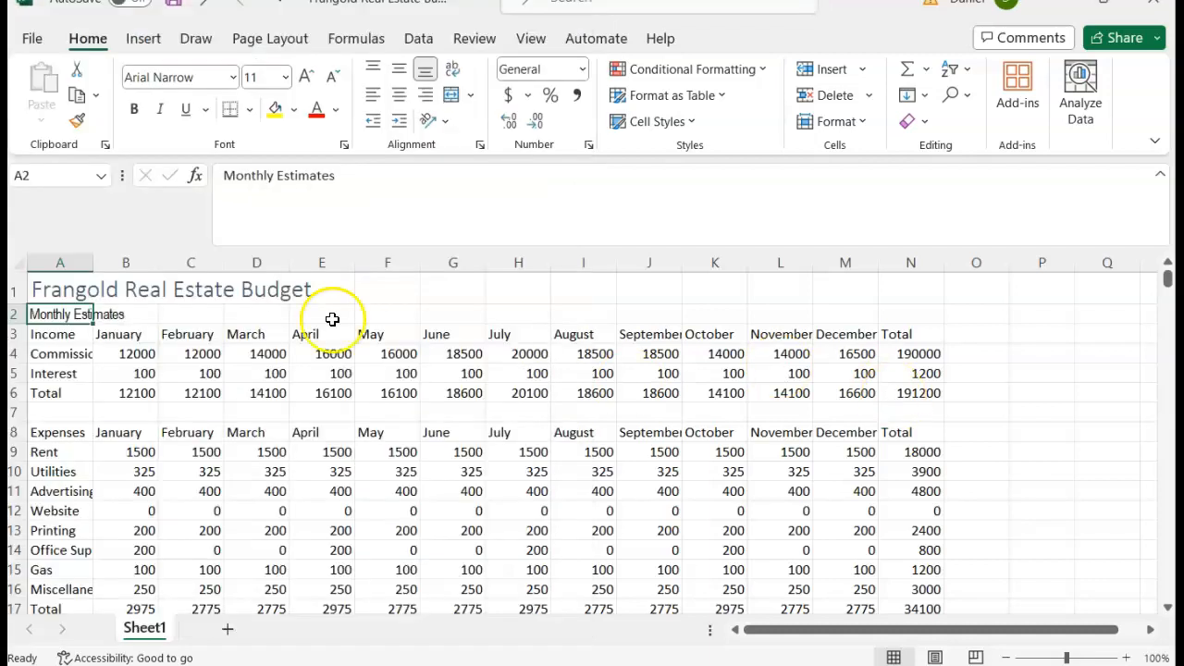
pyautogui.click(68, 291)
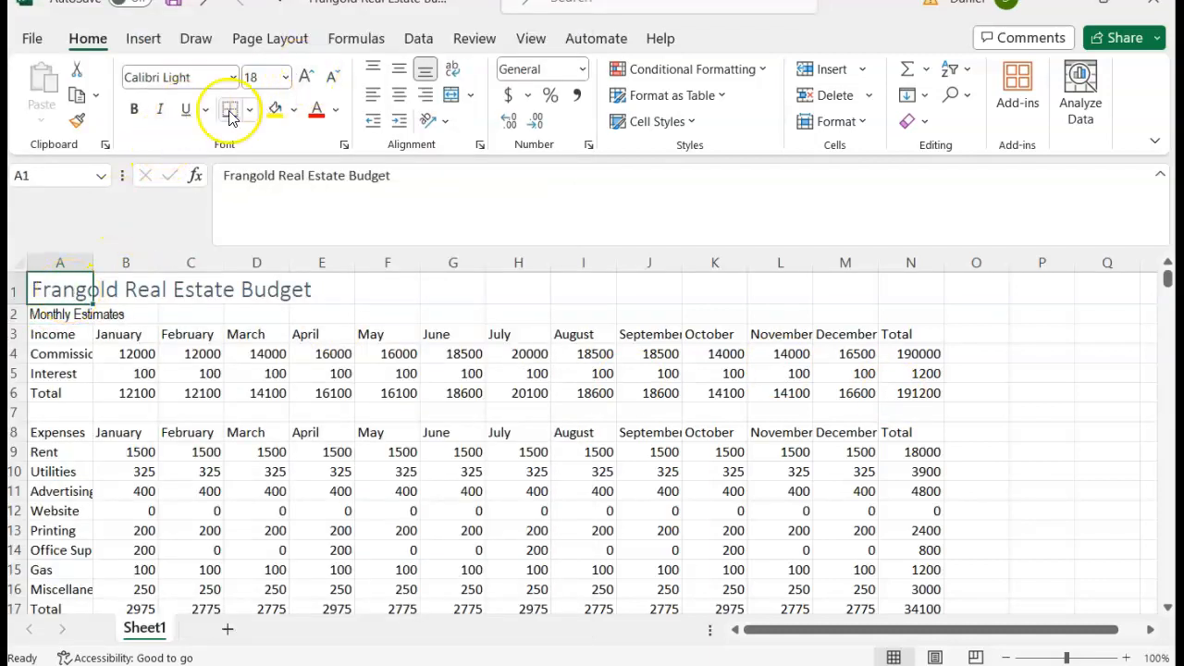
pyautogui.click(134, 110)
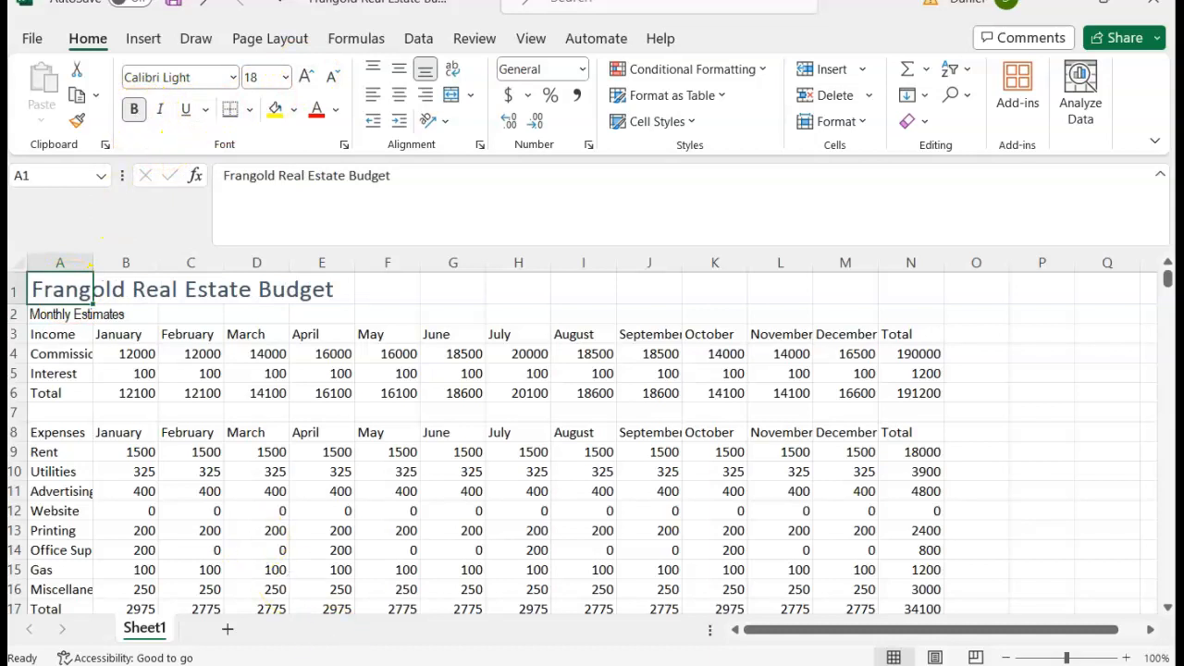
# - Return to the e-book and read the rest of the bold section, including the step for cell A2 and the alternative methods
pyautogui.click(515, 614)
pyautogui.scroll(1, 417, 388)
pyautogui.scroll(-3, 417, 386)
pyautogui.scroll(7, 418, 388)
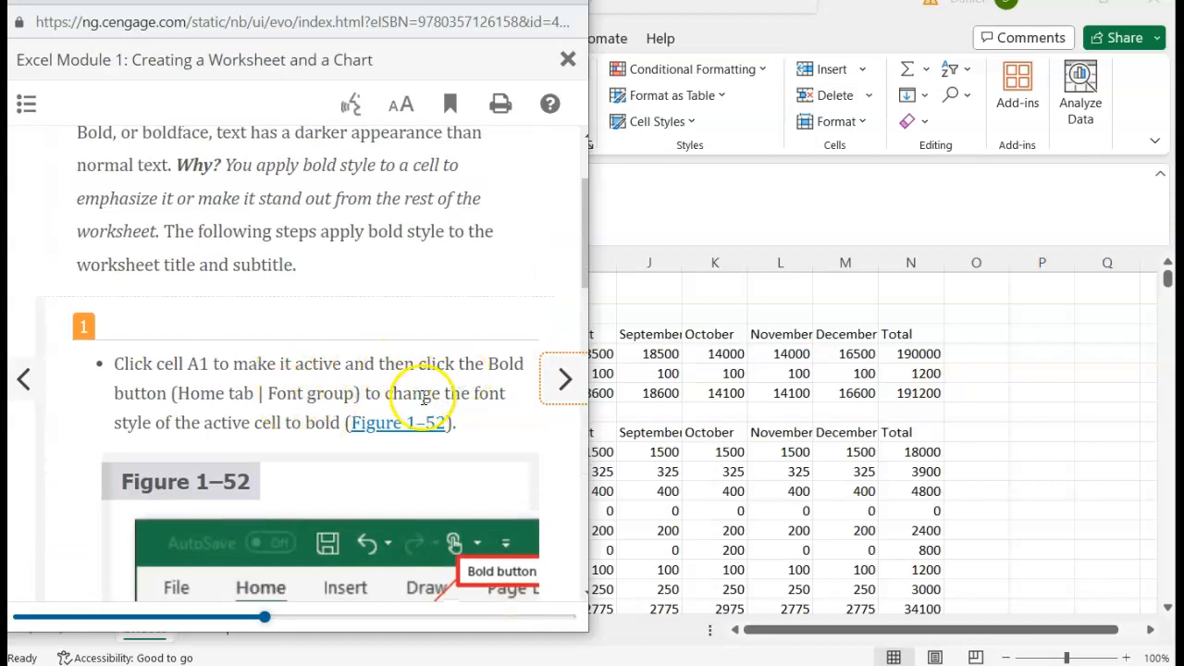
pyautogui.scroll(-1, 236, 430)
pyautogui.scroll(-3, 235, 433)
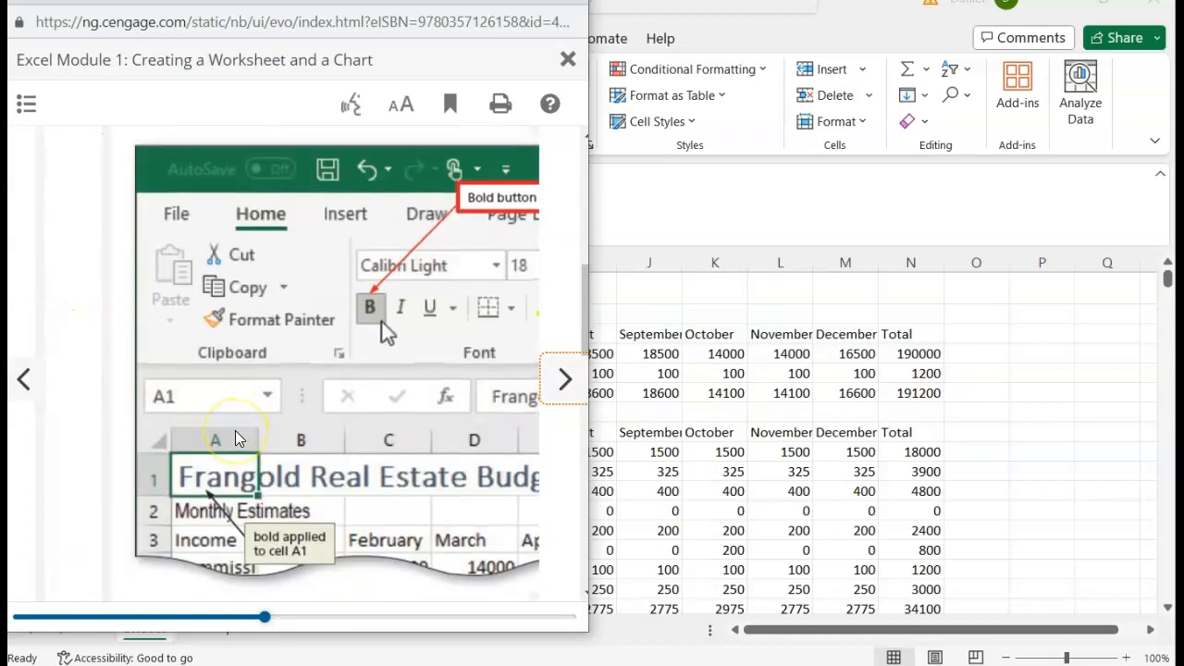
pyautogui.scroll(-5, 235, 430)
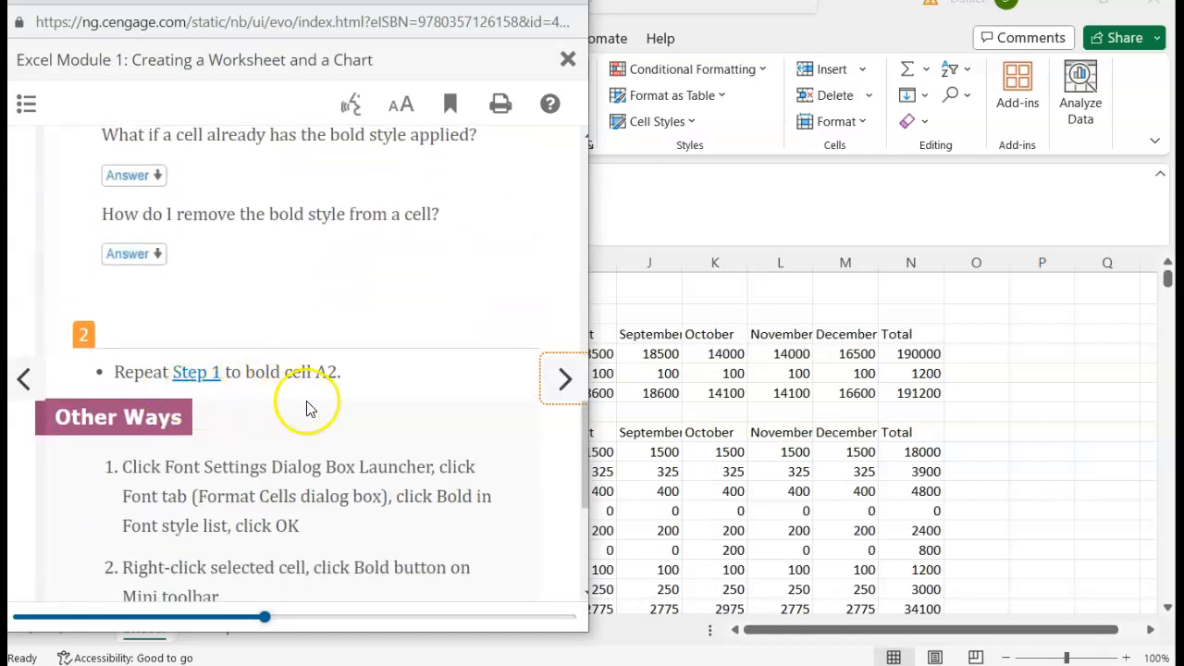
pyautogui.scroll(-2, 347, 398)
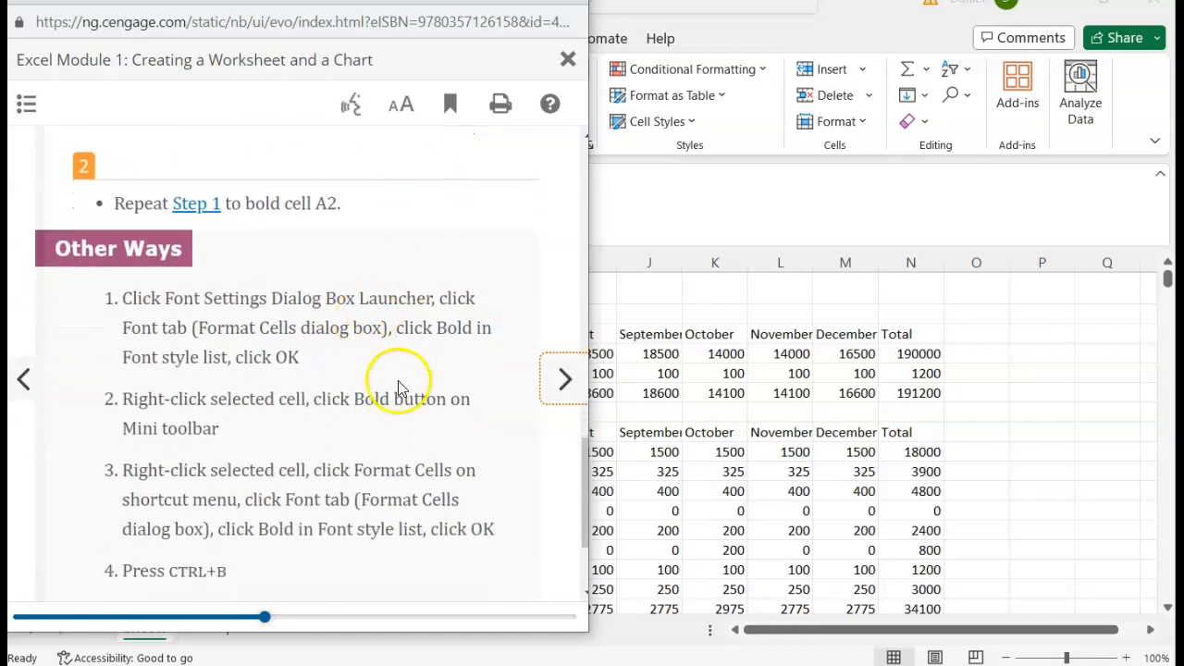
pyautogui.scroll(-2, 397, 389)
# - Switch to the Excel workbook, apply bold to the subtitle in cell A2, and reselect cell A1
pyautogui.hotkey('alt', 'Tab')
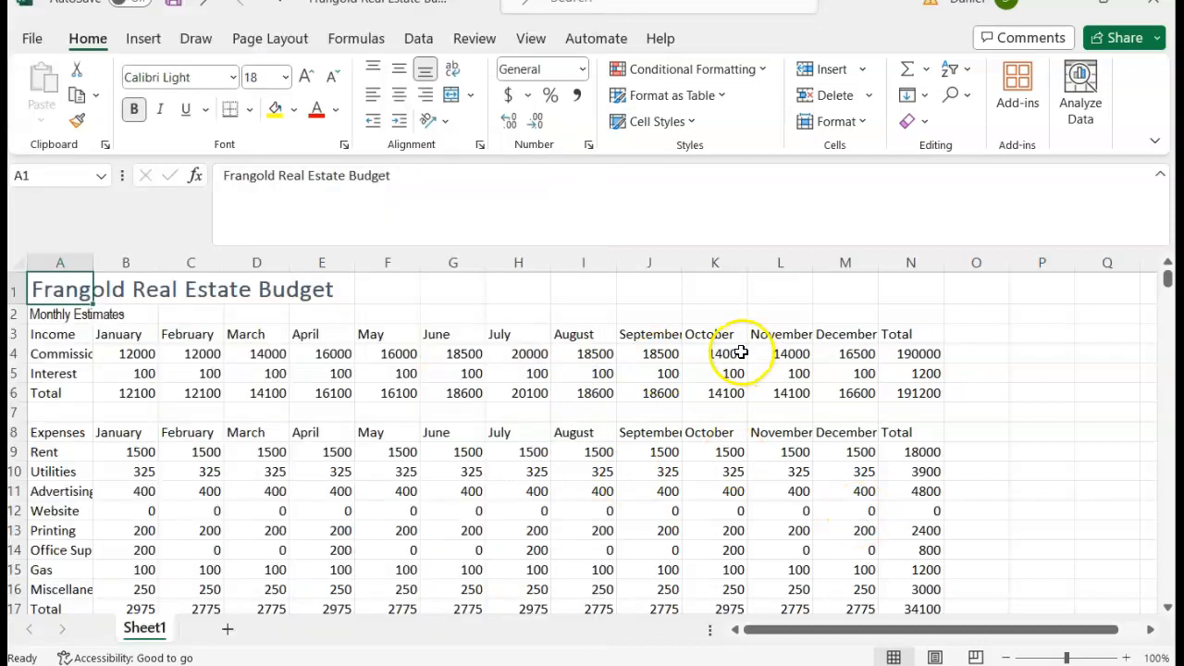
pyautogui.click(69, 316)
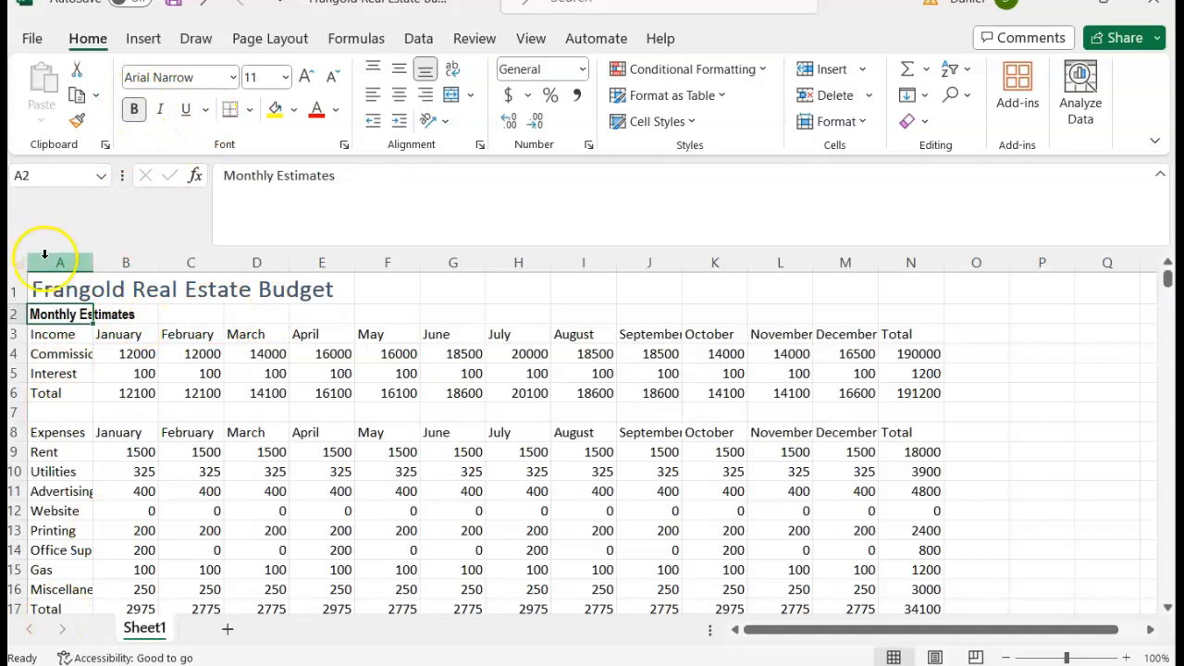
pyautogui.click(54, 293)
# - Return to the e-book and read the steps and figures on changing the subtitle's font size
pyautogui.hotkey('alt', 'Tab')
pyautogui.scroll(-1, 366, 465)
pyautogui.scroll(-5, 366, 466)
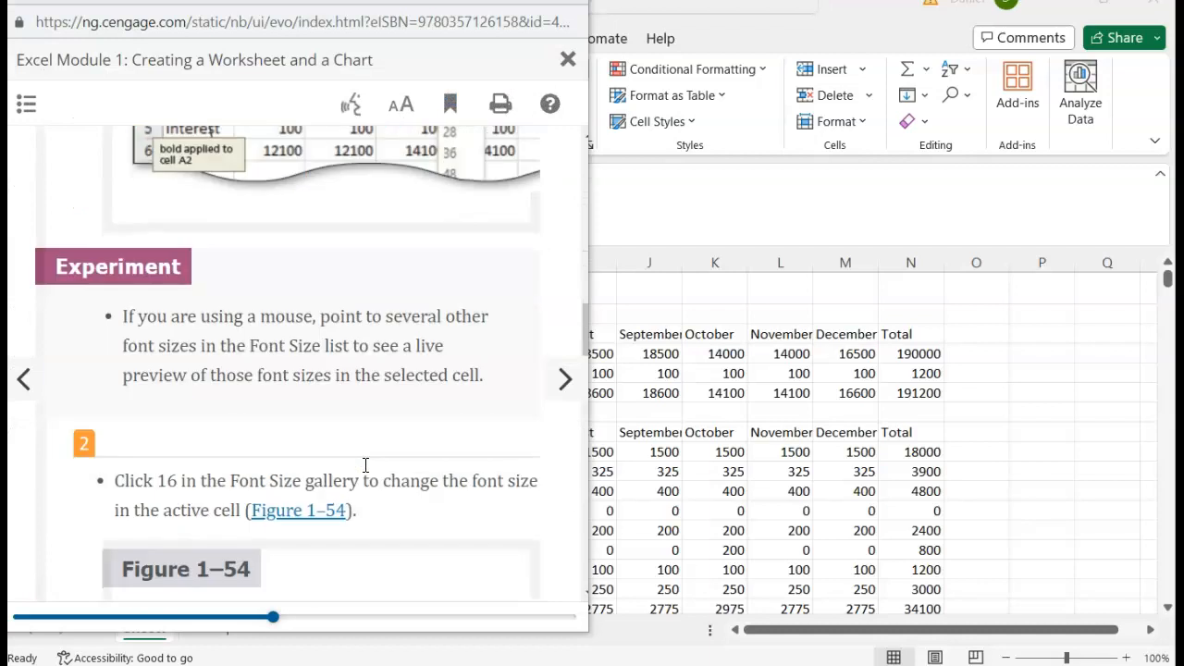
pyautogui.scroll(-2, 341, 472)
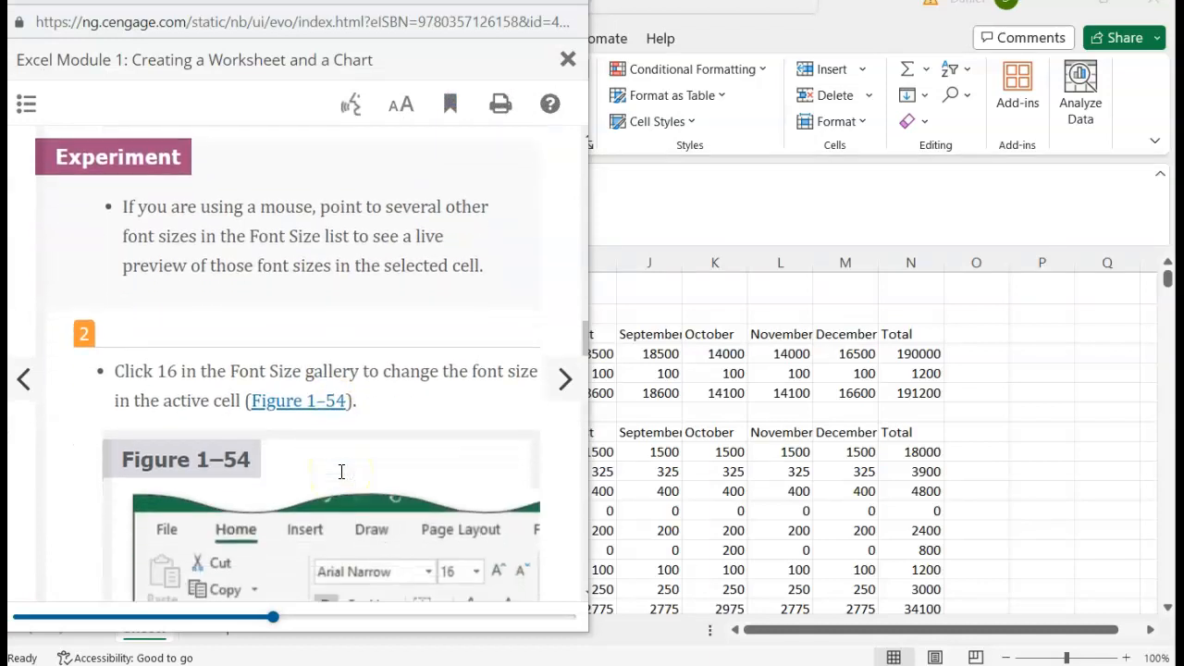
pyautogui.scroll(1, 341, 471)
pyautogui.scroll(-5, 341, 472)
pyautogui.scroll(-3, 341, 472)
# - Set the font size of the subtitle in cell A2 to 16 in the Excel workbook
pyautogui.click(913, 520)
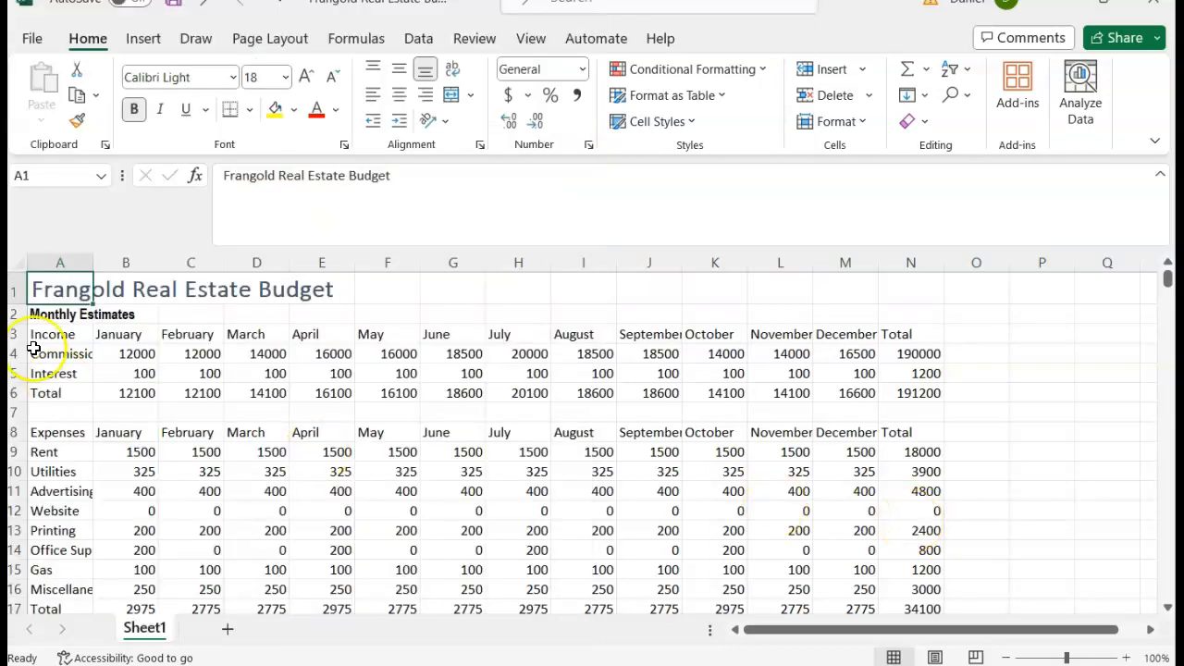
pyautogui.click(46, 317)
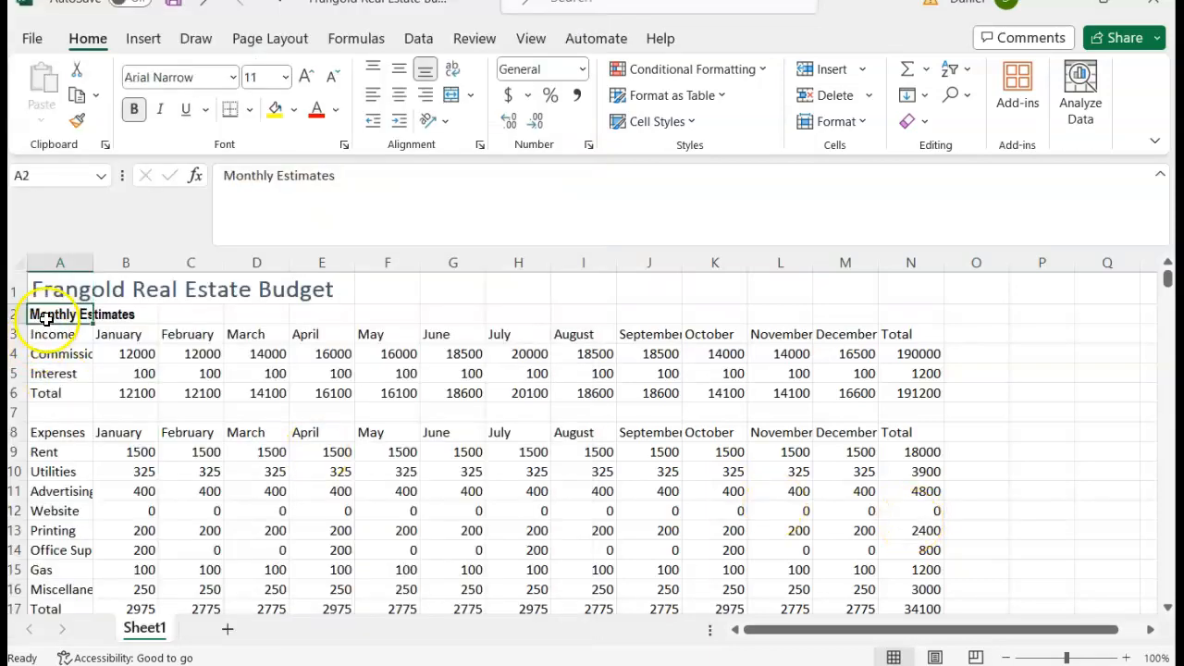
pyautogui.click(288, 79)
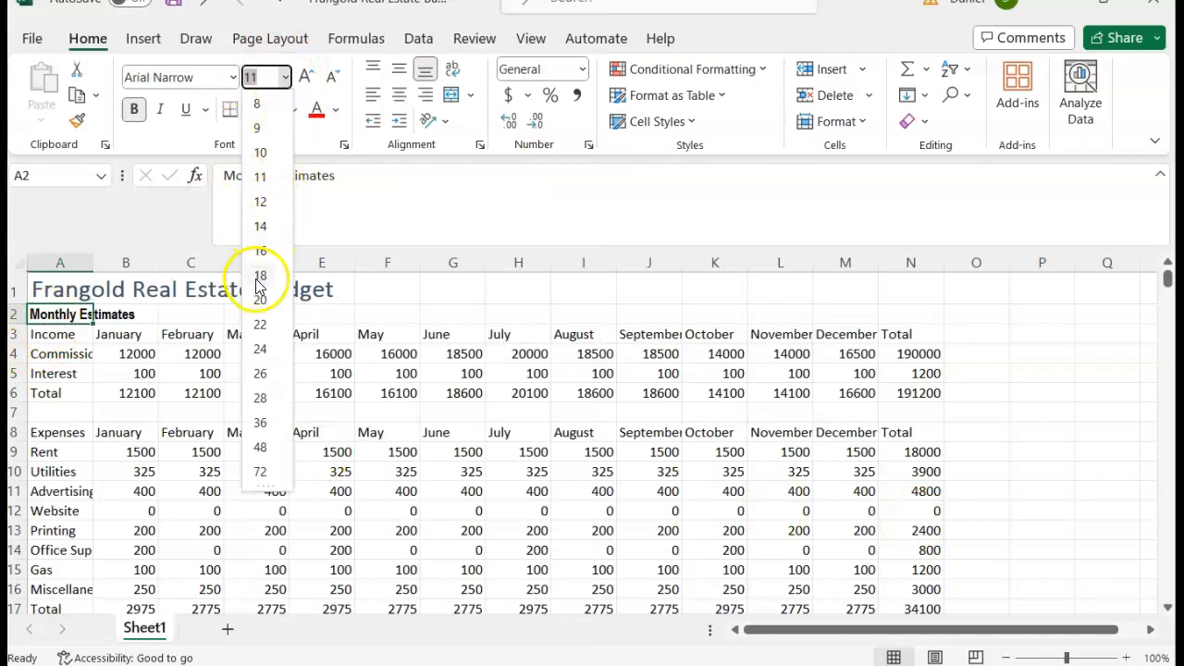
pyautogui.click(260, 251)
pyautogui.click(179, 423)
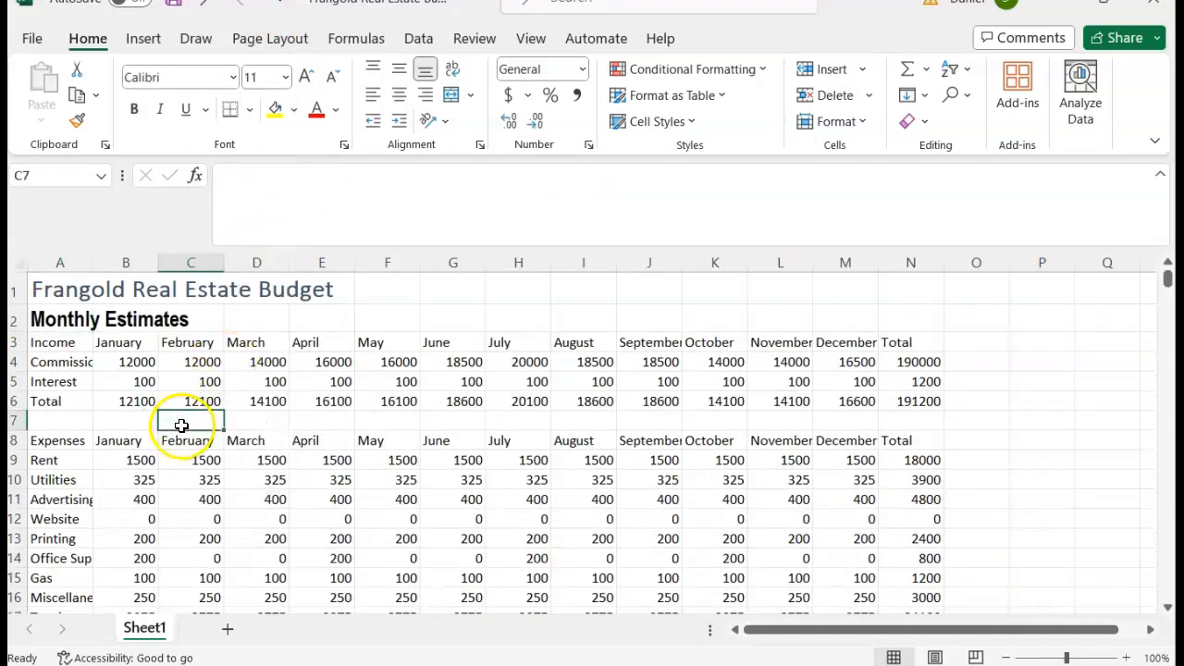
# - Return to the e-book and read the steps on changing the font color of the title in cell A1
pyautogui.hotkey('alt', 'Tab')
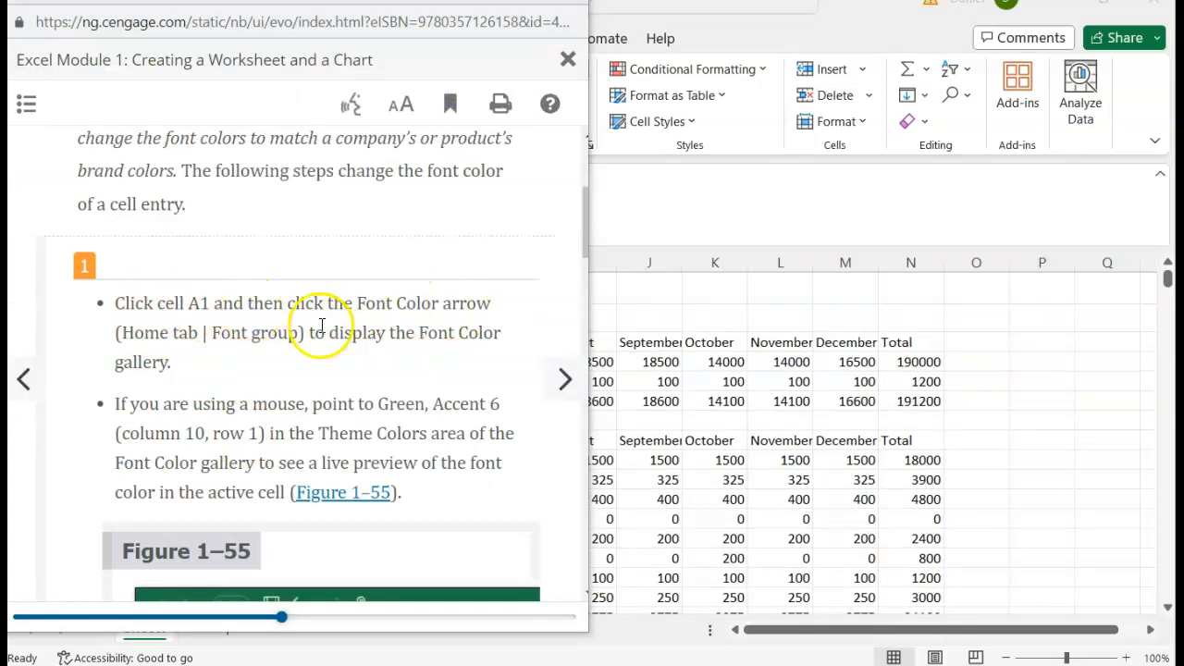
pyautogui.scroll(-2, 226, 398)
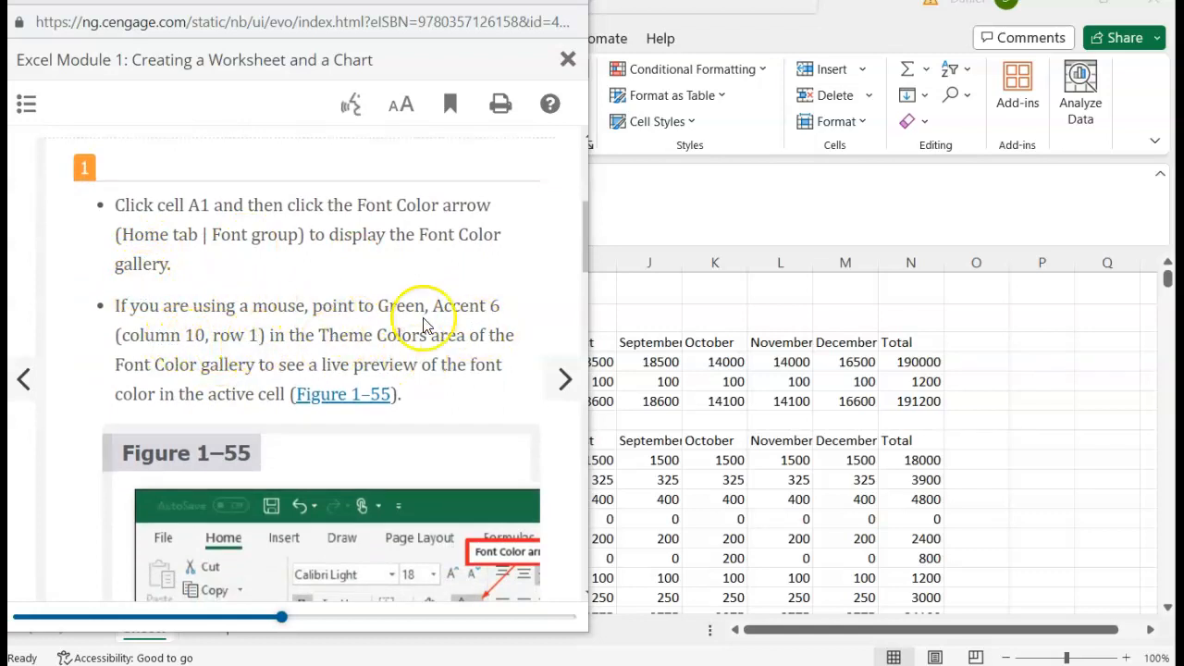
pyautogui.scroll(-4, 435, 333)
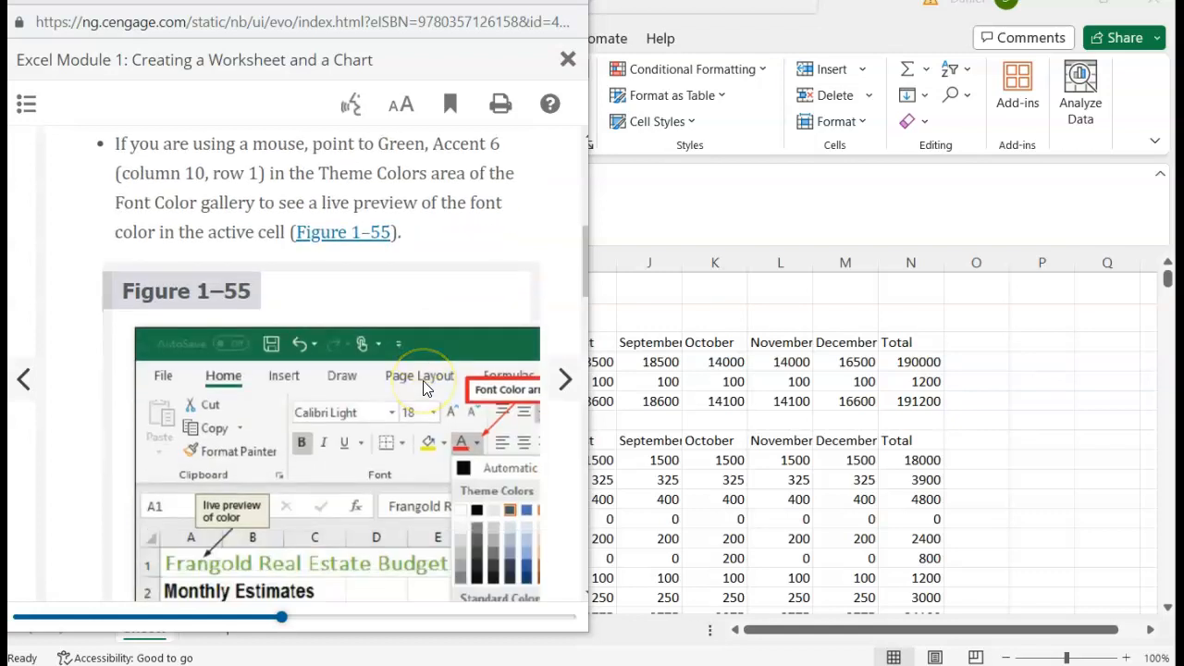
pyautogui.scroll(2, 422, 380)
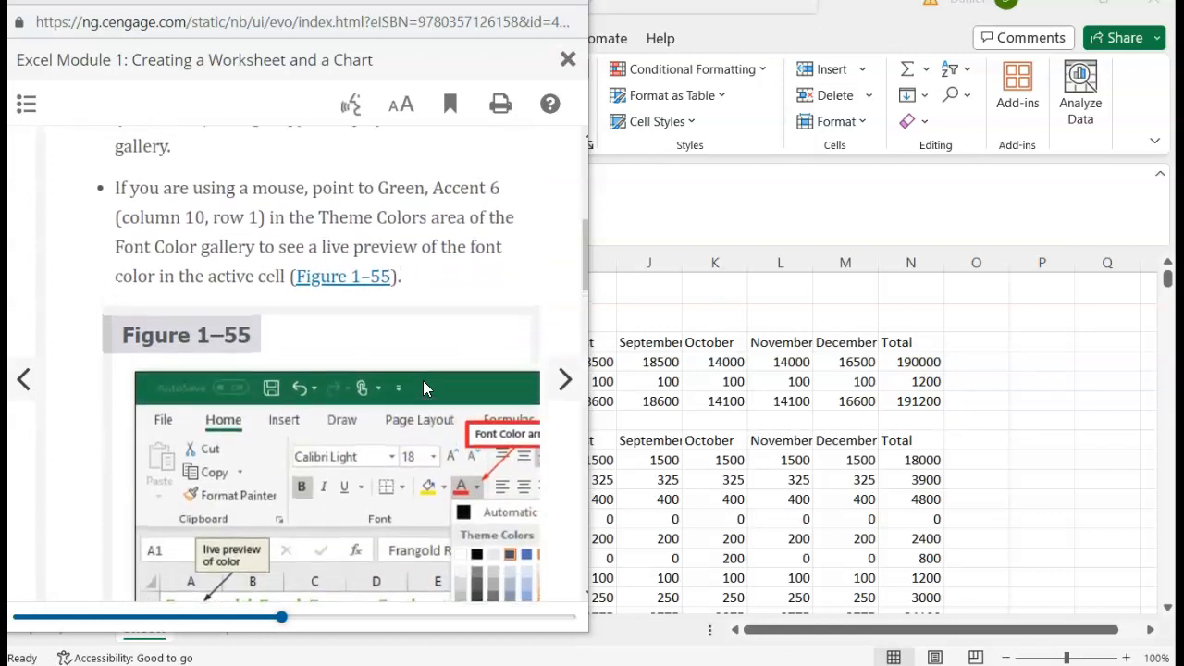
# - Set the font color of the title in cell A1 and the subtitle in cell A2 to Green, Accent 6 in the Excel workbook
pyautogui.click(791, 416)
pyautogui.click(51, 288)
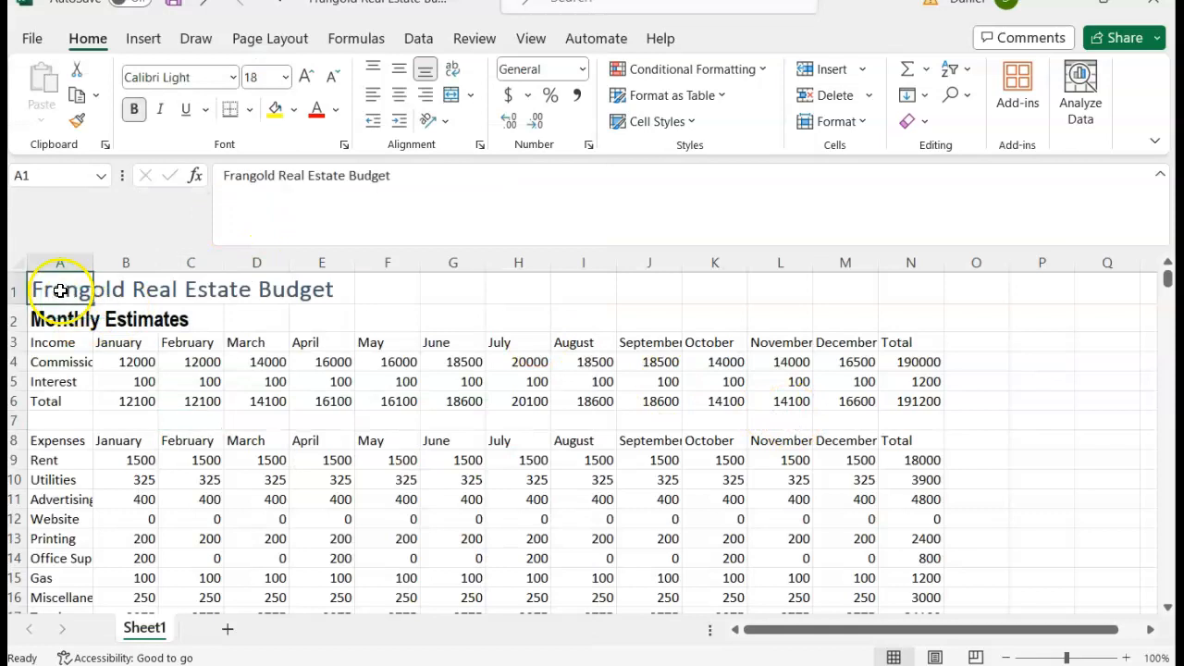
pyautogui.click(334, 109)
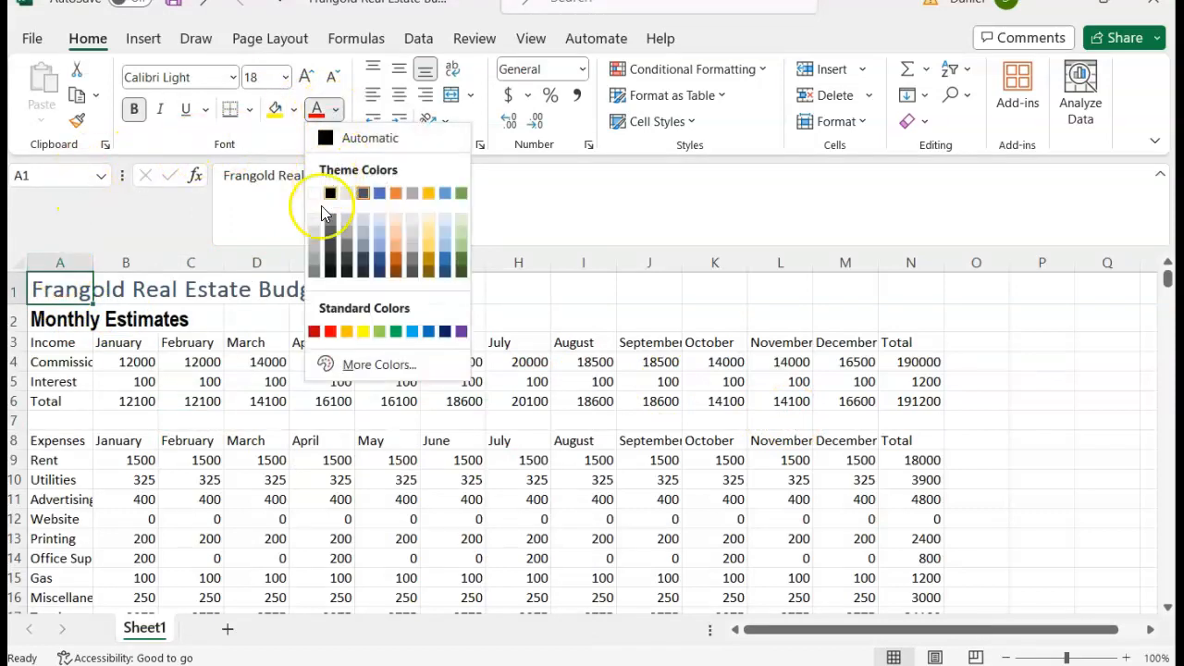
pyautogui.click(461, 194)
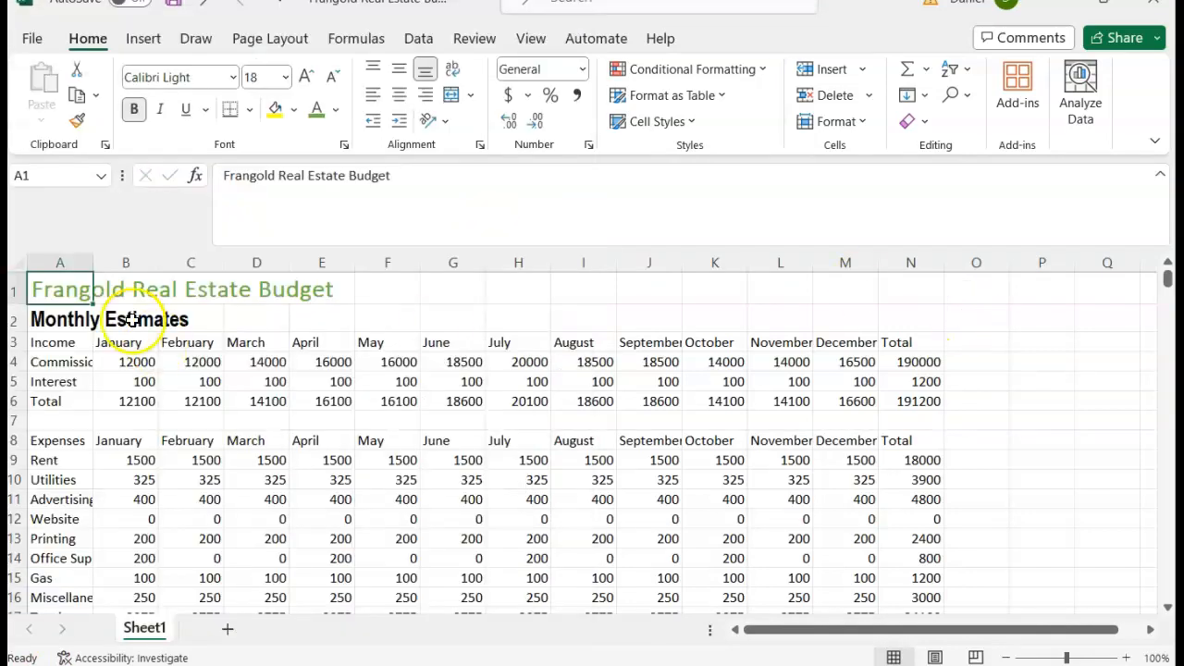
pyautogui.click(81, 318)
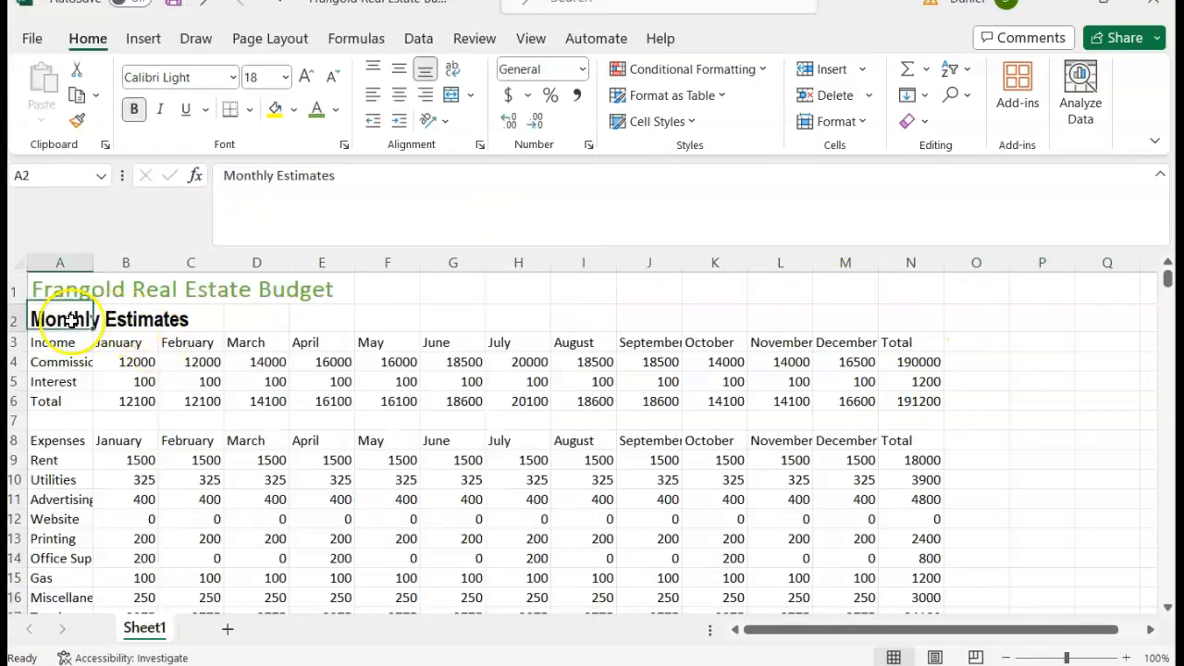
pyautogui.click(316, 111)
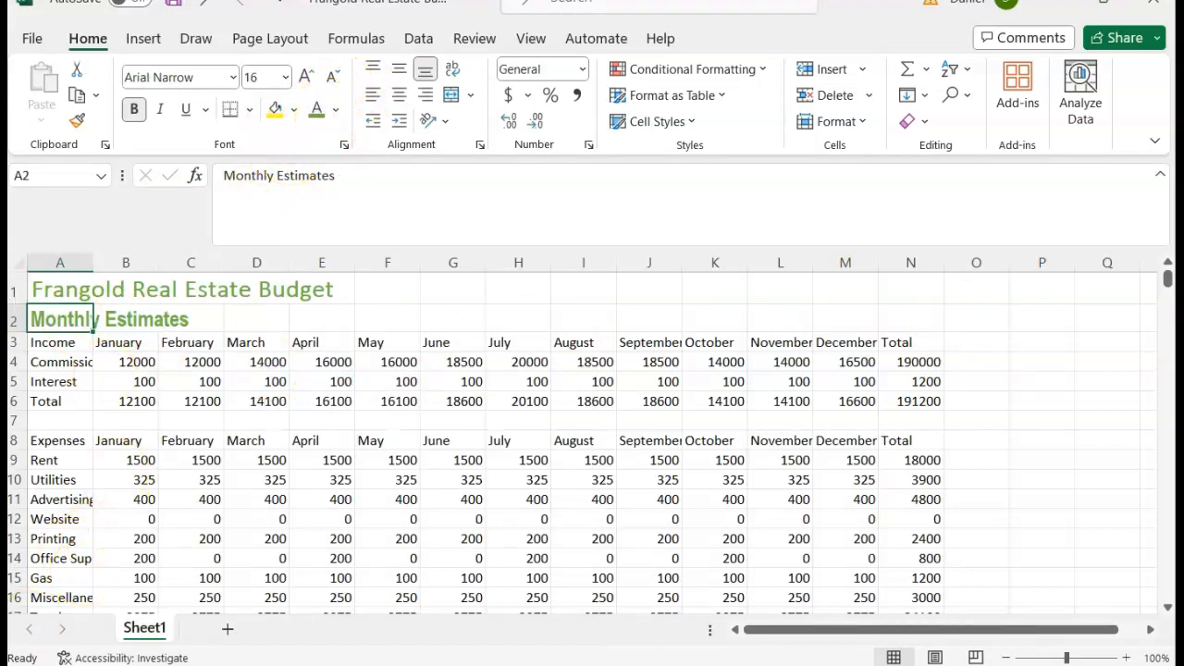
# - Return to the e-book and read the steps on merging and centering the title across columns
pyautogui.hotkey('alt', 'Tab')
pyautogui.scroll(-5, 281, 348)
pyautogui.scroll(-2, 280, 350)
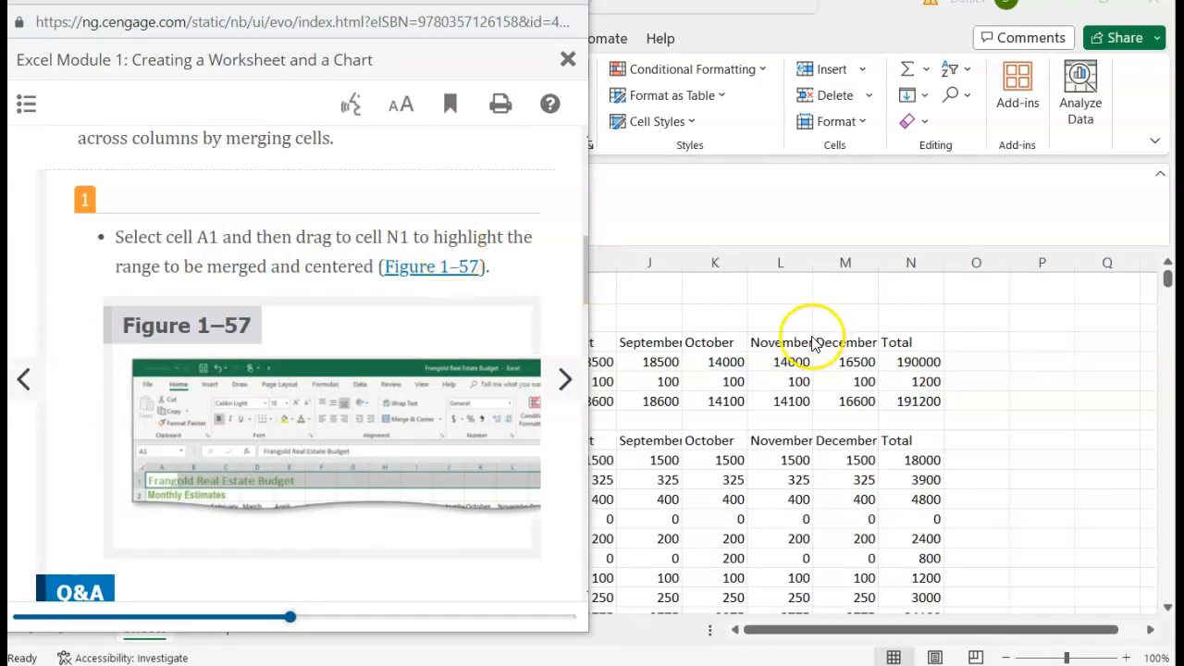
pyautogui.scroll(-3, 438, 408)
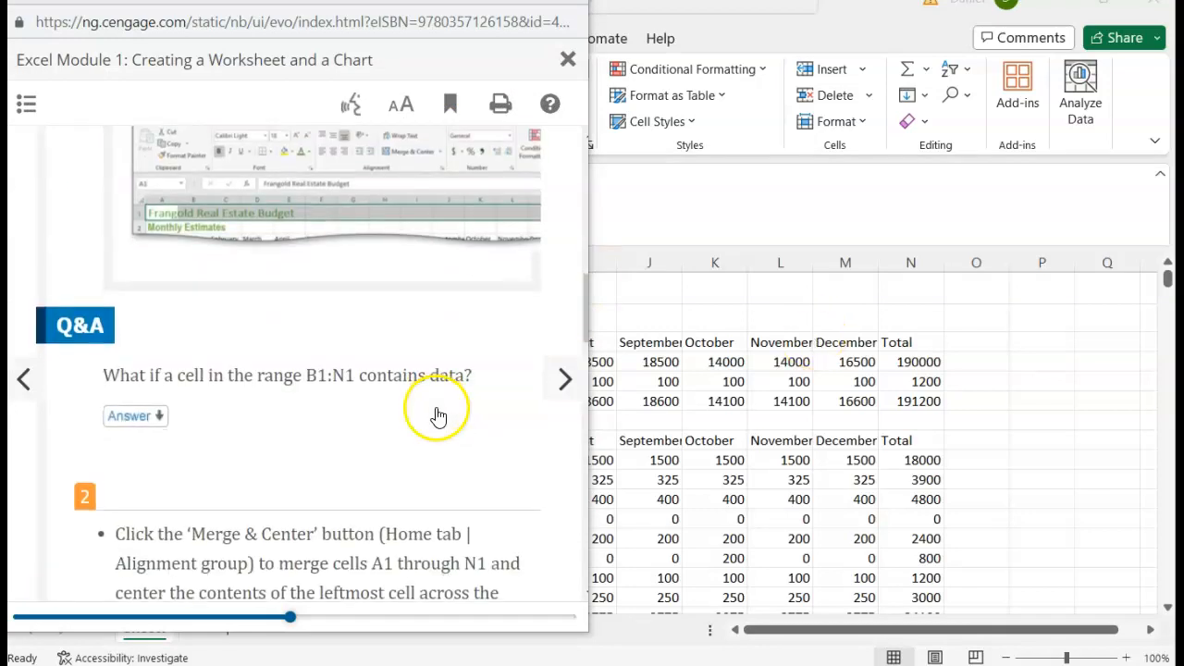
# - Merge and center the title across cells A1 through N1 in the Excel workbook, and switch back to the e-book
pyautogui.click(847, 345)
pyautogui.moveTo(58, 290); pyautogui.dragTo(901, 299)
pyautogui.click(901, 299)
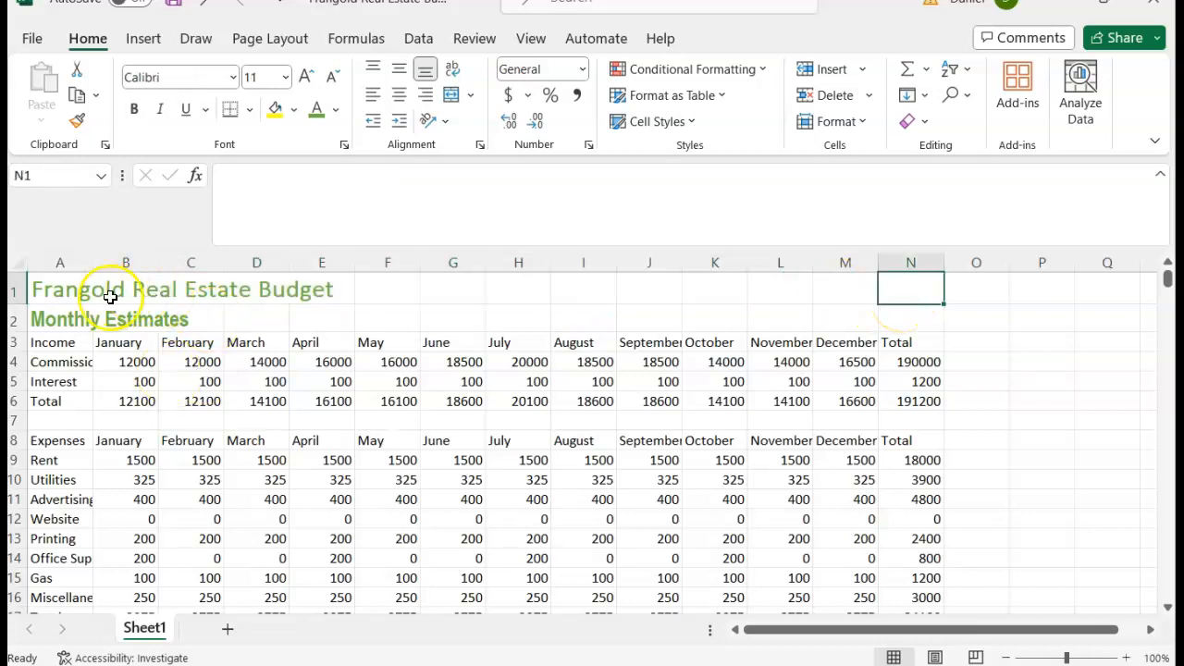
pyautogui.moveTo(88, 293); pyautogui.dragTo(891, 287)
pyautogui.click(469, 95)
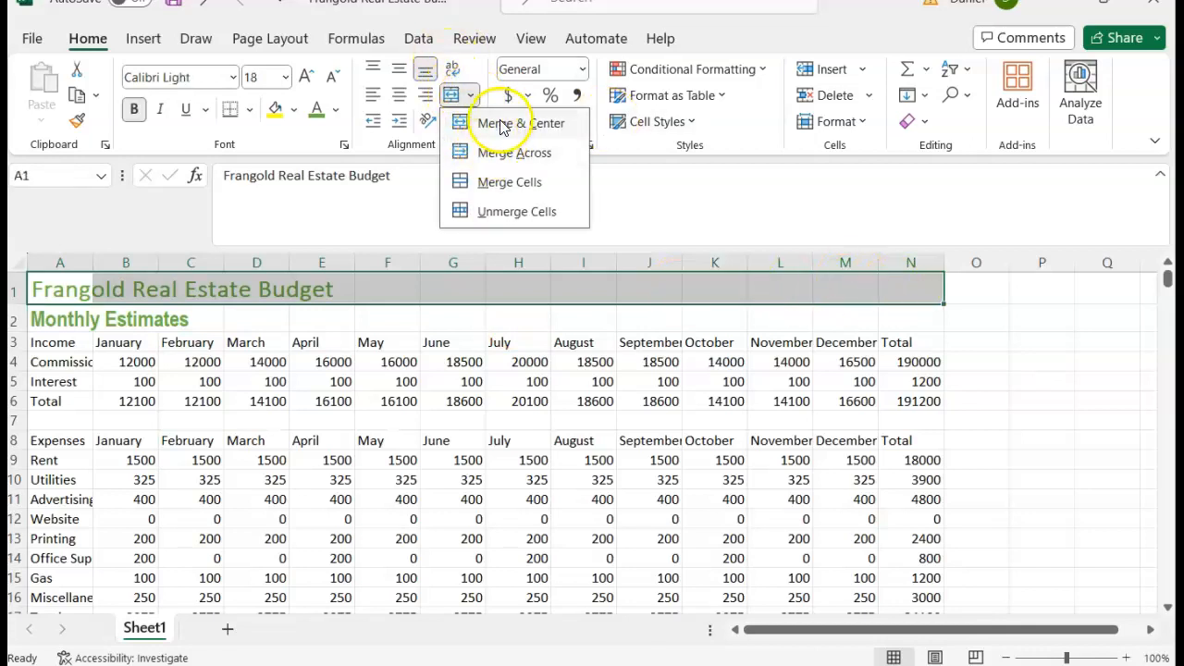
pyautogui.click(503, 127)
pyautogui.click(422, 664)
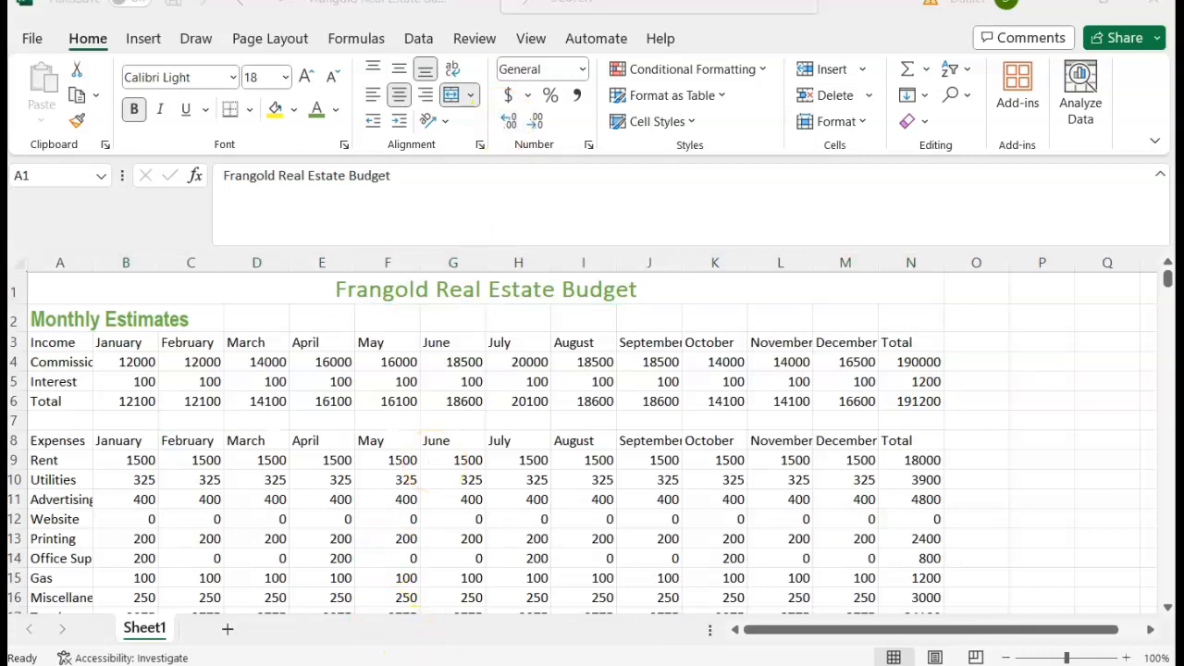
pyautogui.click(541, 597)
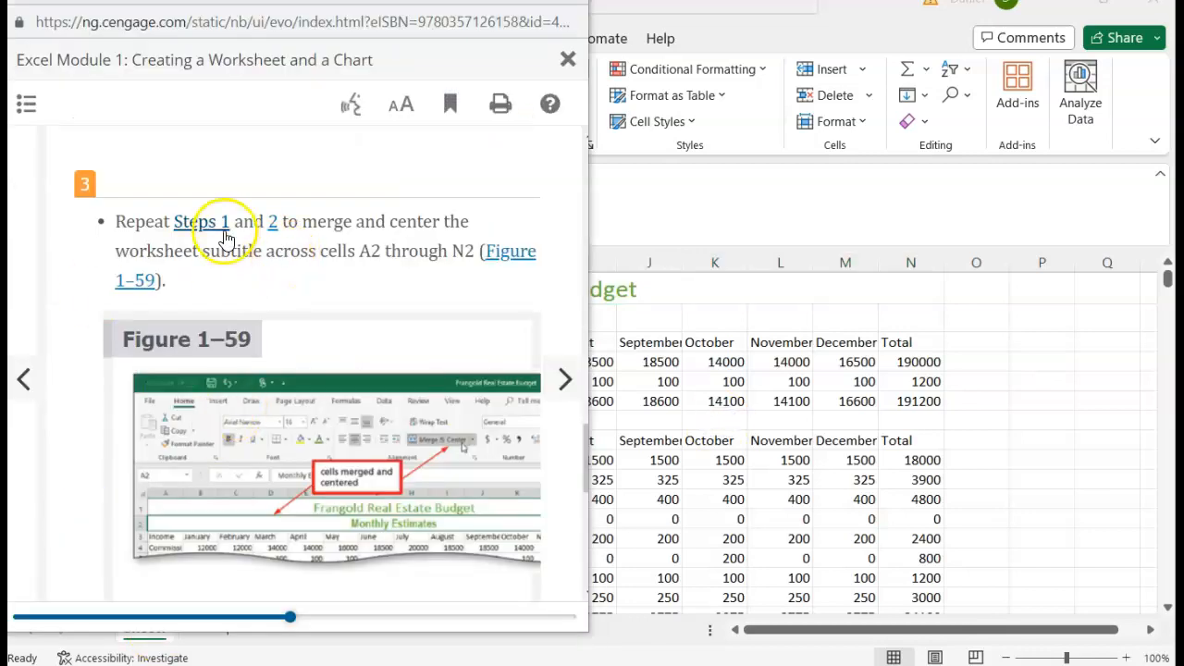
# - Merge and center the subtitle across cells A2 through N2 in the Excel workbook, and return to the e-book
pyautogui.click(726, 323)
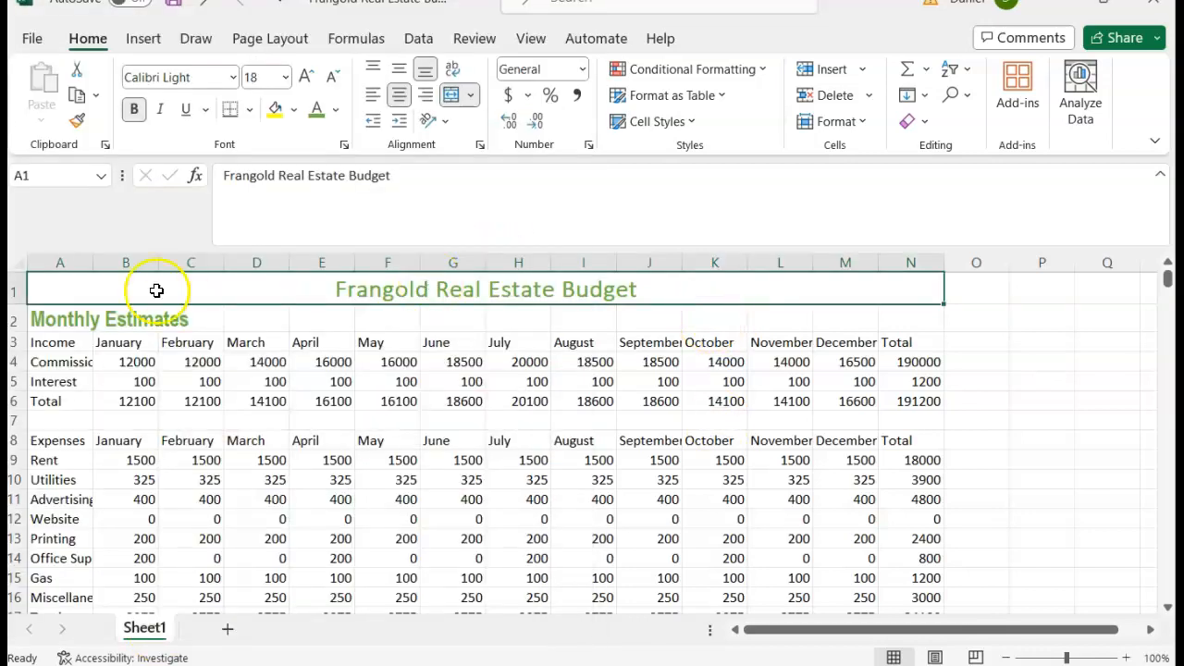
pyautogui.click(73, 326)
pyautogui.moveTo(80, 317); pyautogui.dragTo(917, 325)
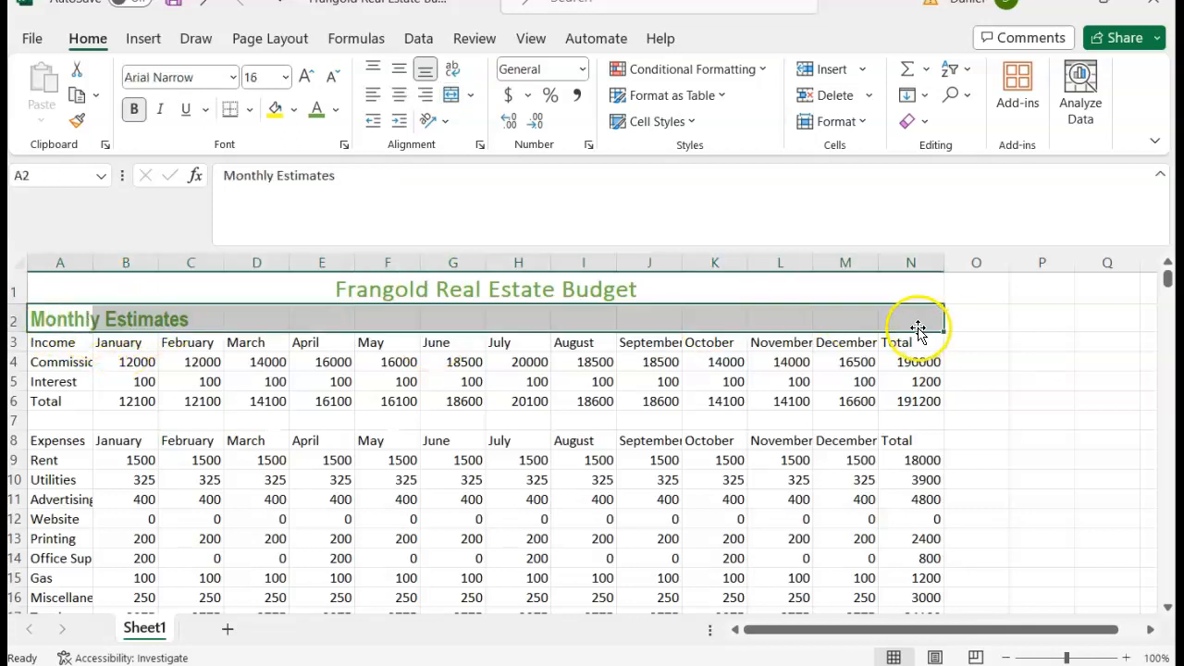
pyautogui.click(470, 94)
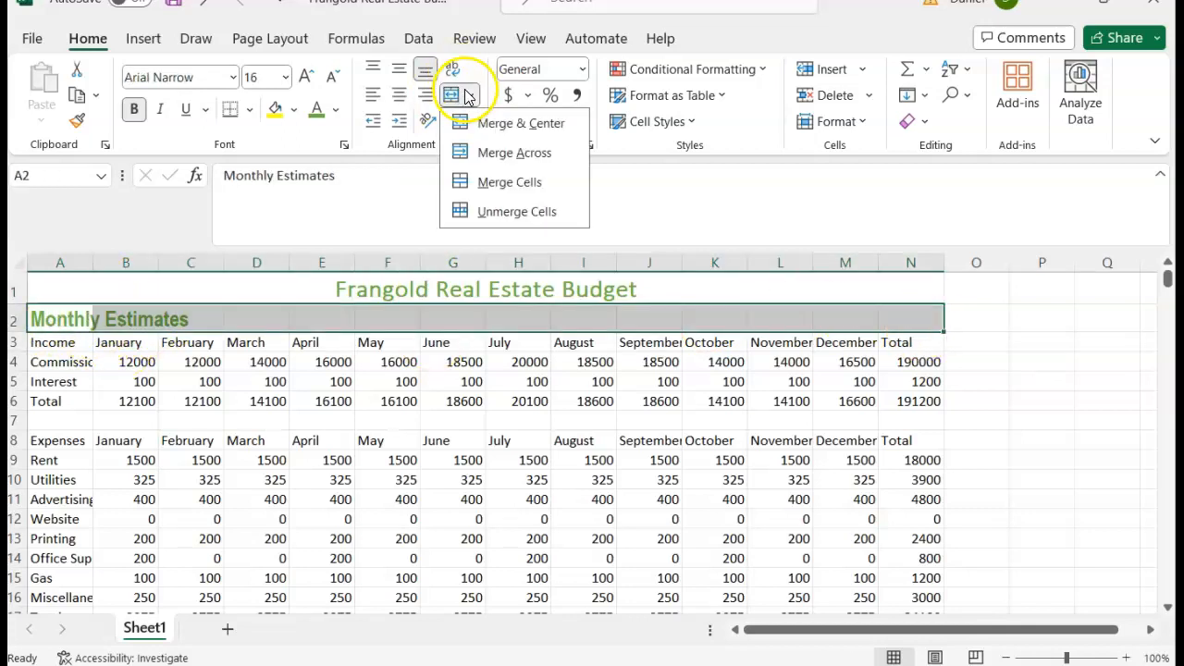
pyautogui.click(504, 123)
pyautogui.click(139, 664)
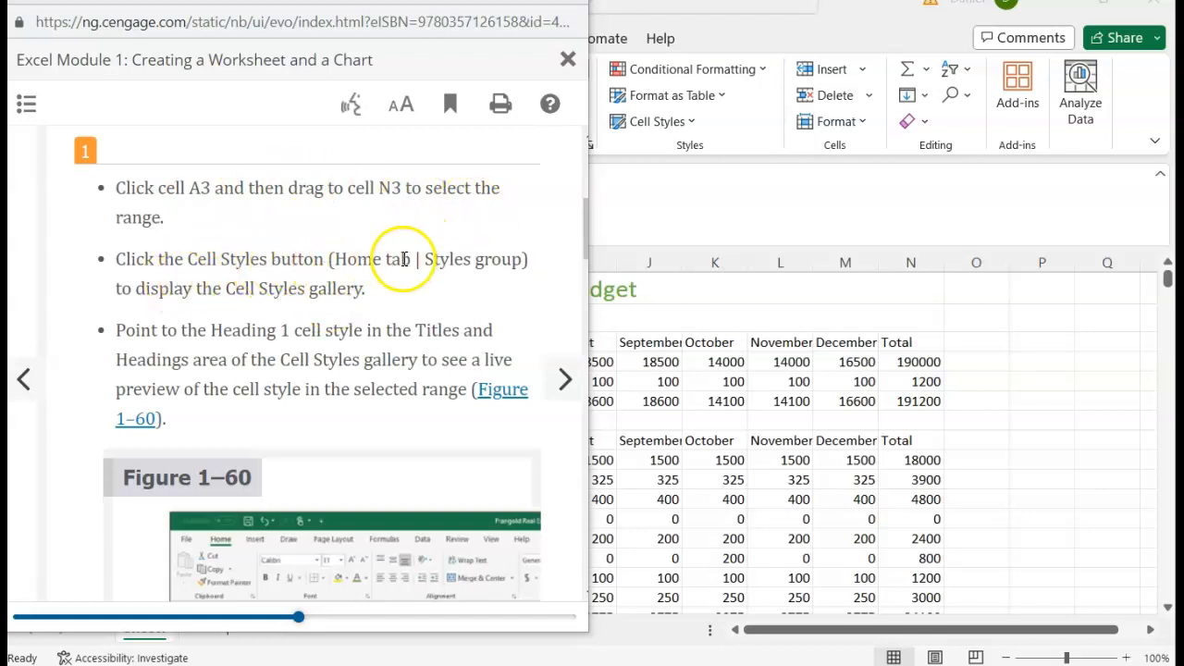
# - Read the e-book instructions on the Heading 1 cell style, and select the range A3 to N3 in the Excel workbook
pyautogui.scroll(-1, 176, 381)
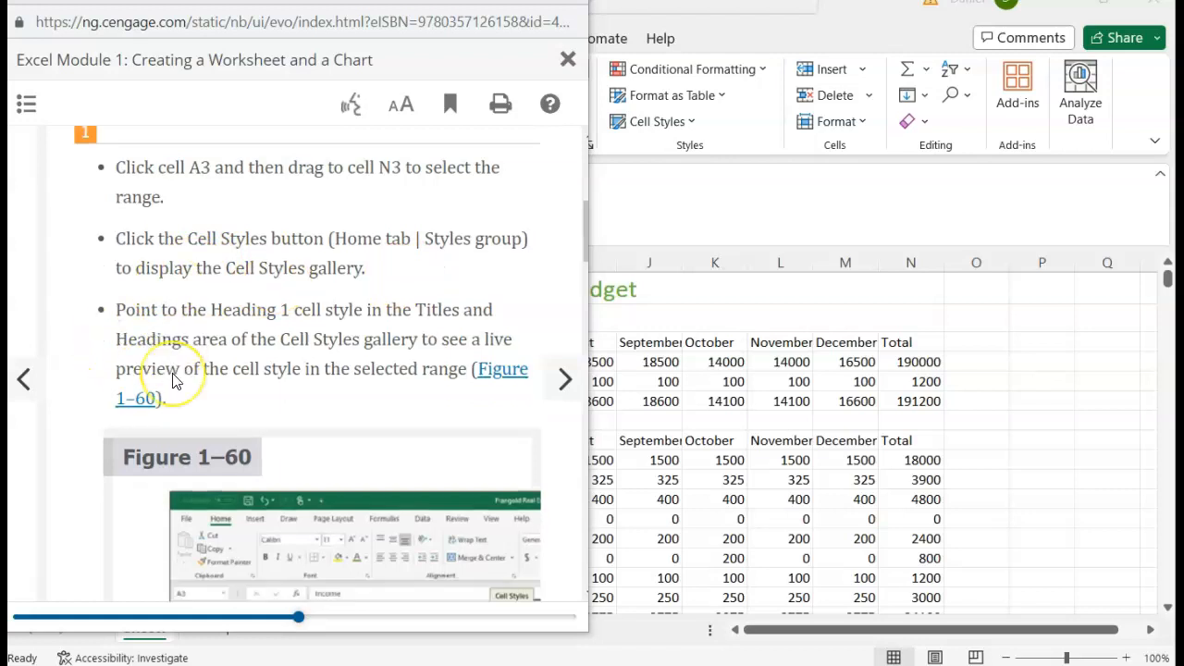
pyautogui.scroll(-1, 176, 381)
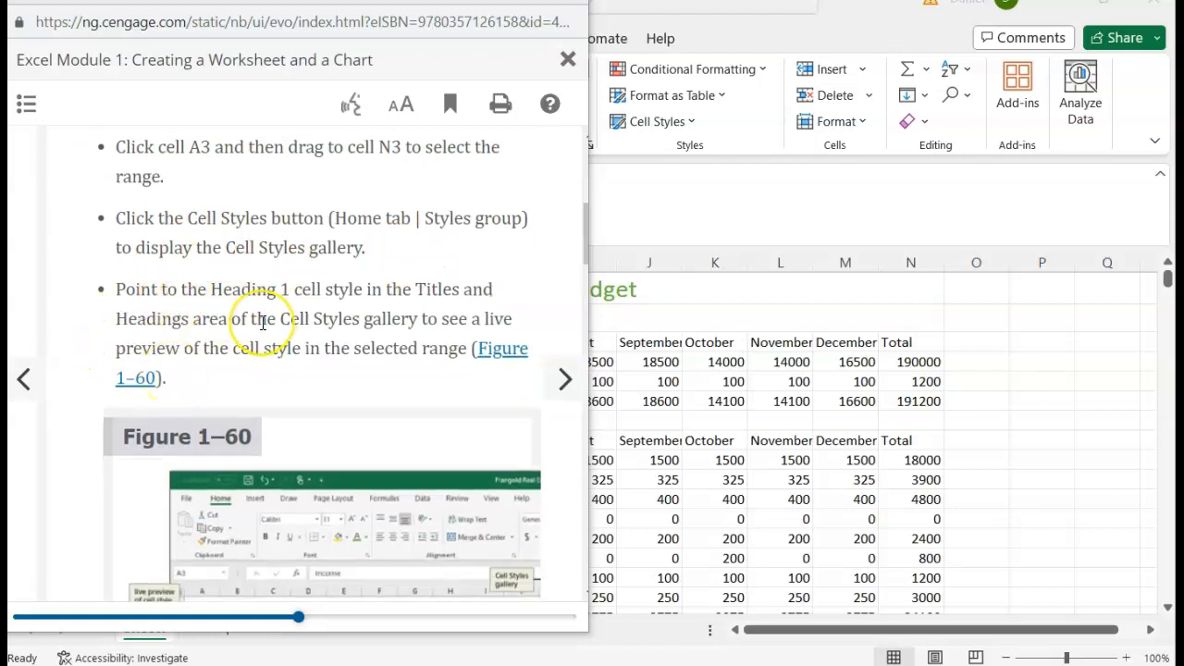
pyautogui.scroll(-3, 263, 323)
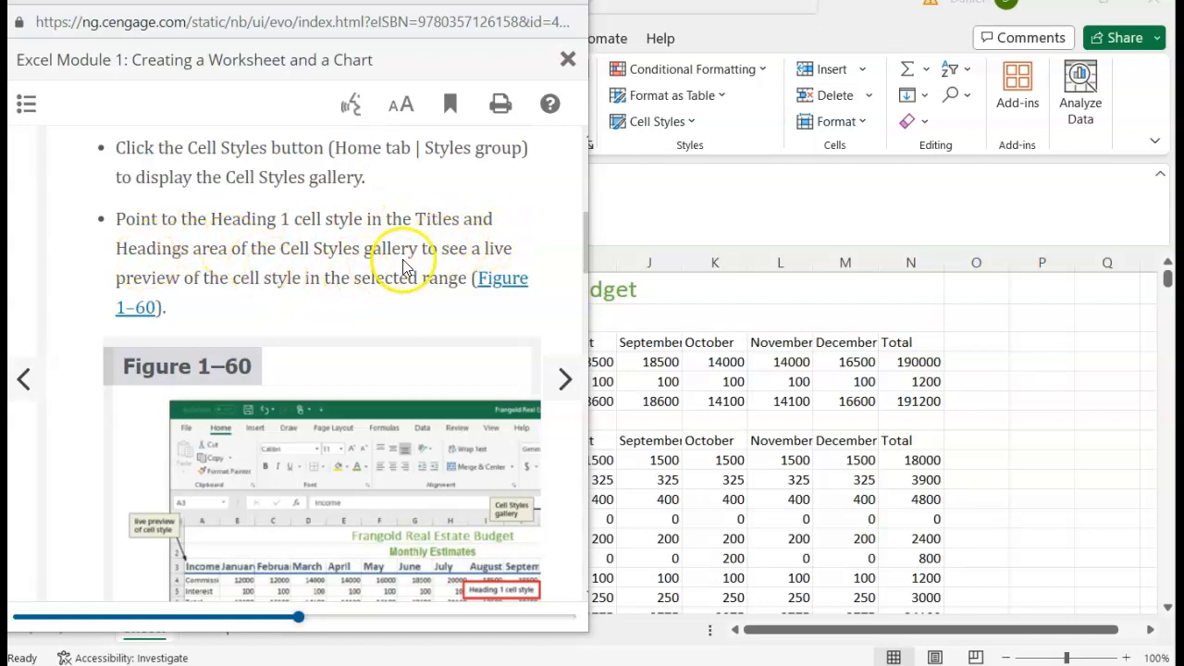
pyautogui.click(861, 399)
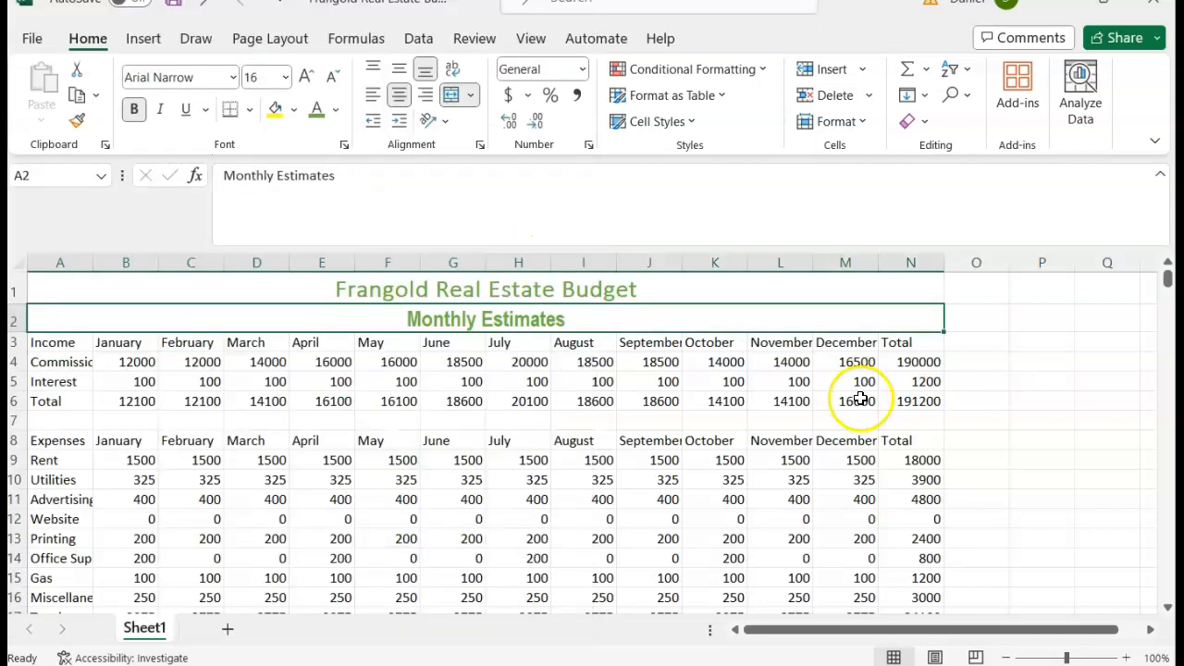
pyautogui.click(51, 346)
pyautogui.moveTo(53, 346); pyautogui.dragTo(916, 348)
# - Return to the e-book and reread the instructions on opening the cell styles gallery for the selected range
pyautogui.moveTo(463, 566)
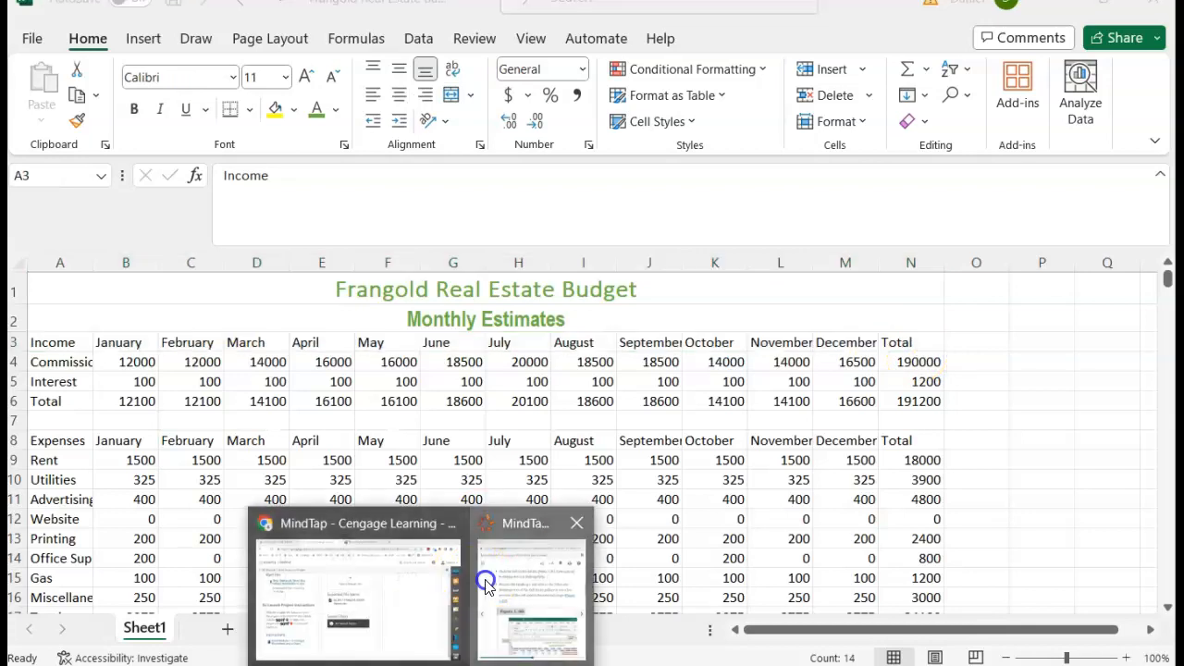
pyautogui.click(544, 589)
pyautogui.scroll(3, 243, 280)
pyautogui.scroll(-2, 243, 280)
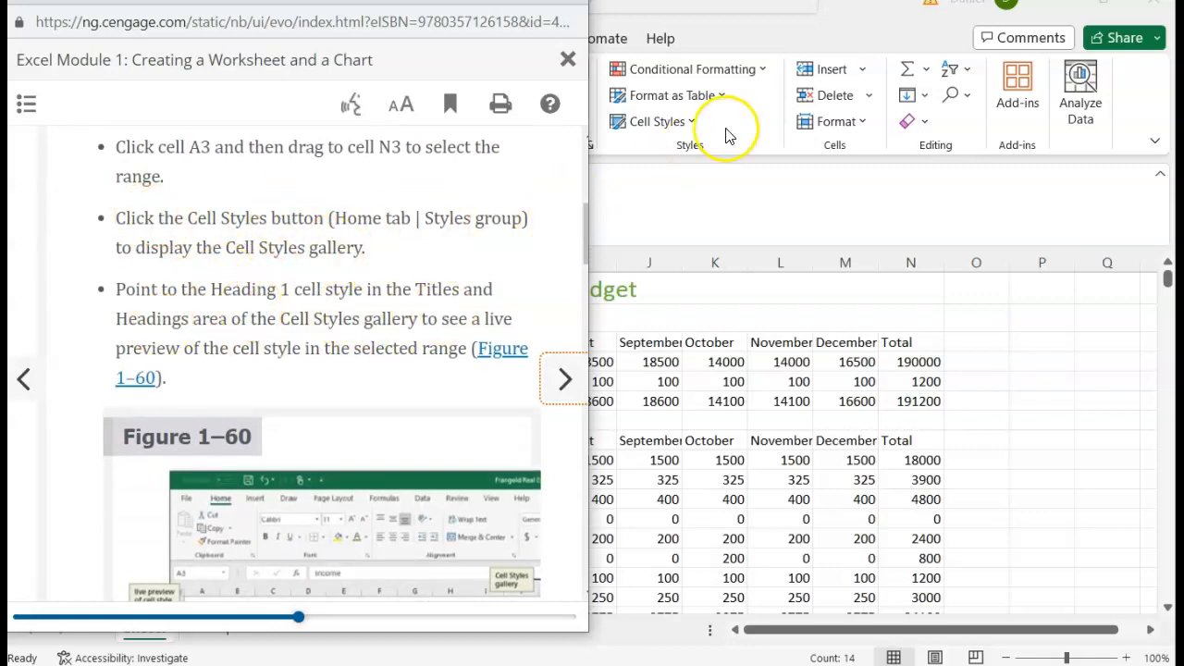
# - Apply the Heading 1 cell style to the column headings in A3 through N3 in the Excel workbook and center them
pyautogui.click(772, 37)
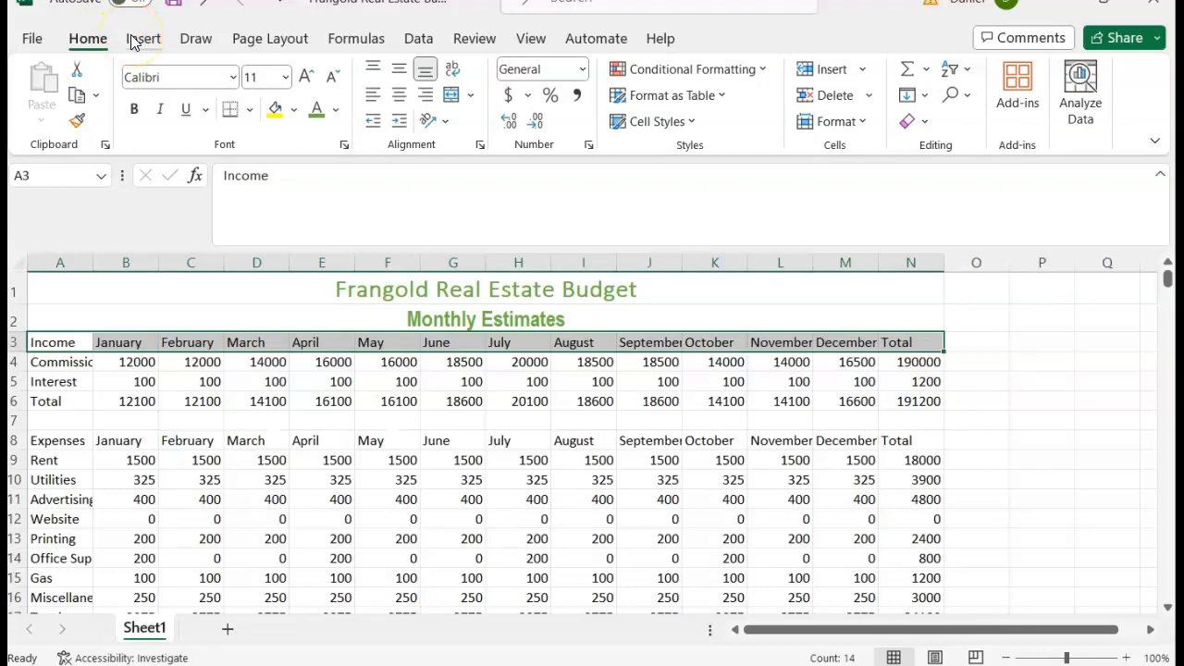
pyautogui.click(680, 122)
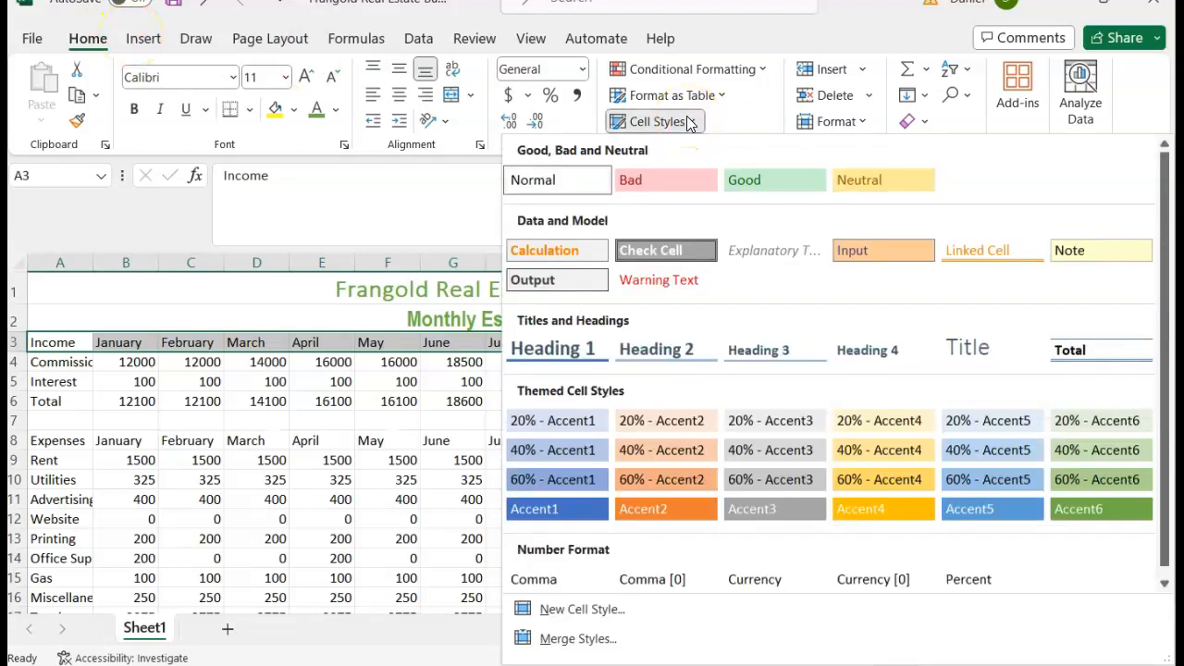
pyautogui.click(562, 350)
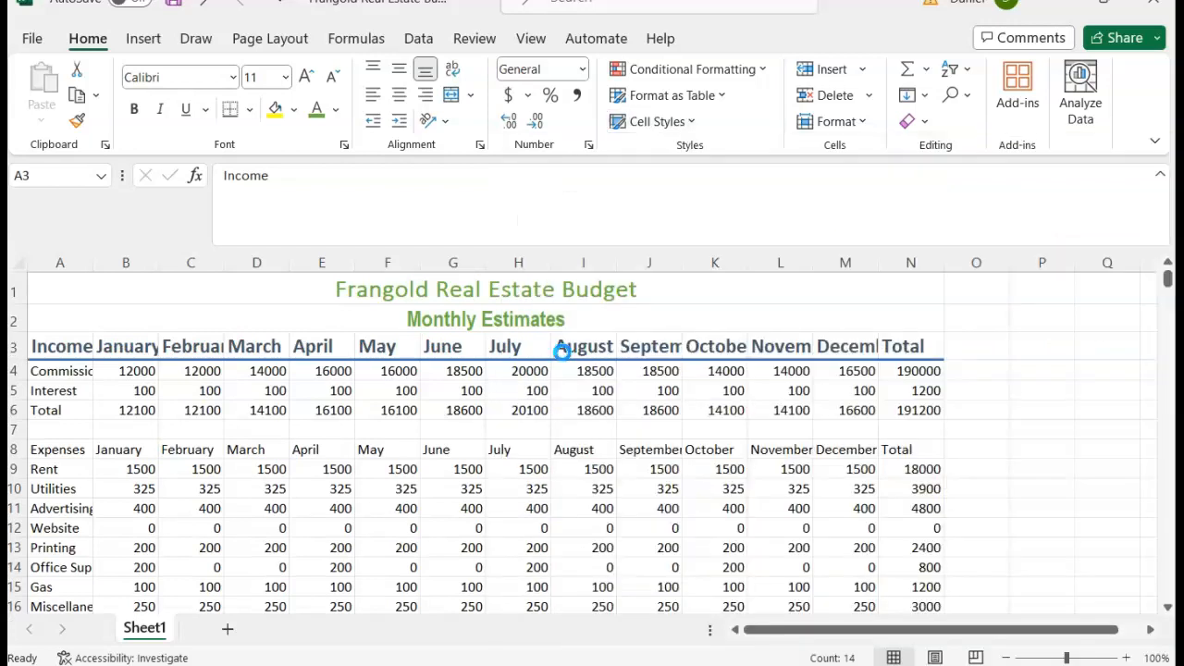
pyautogui.click(451, 450)
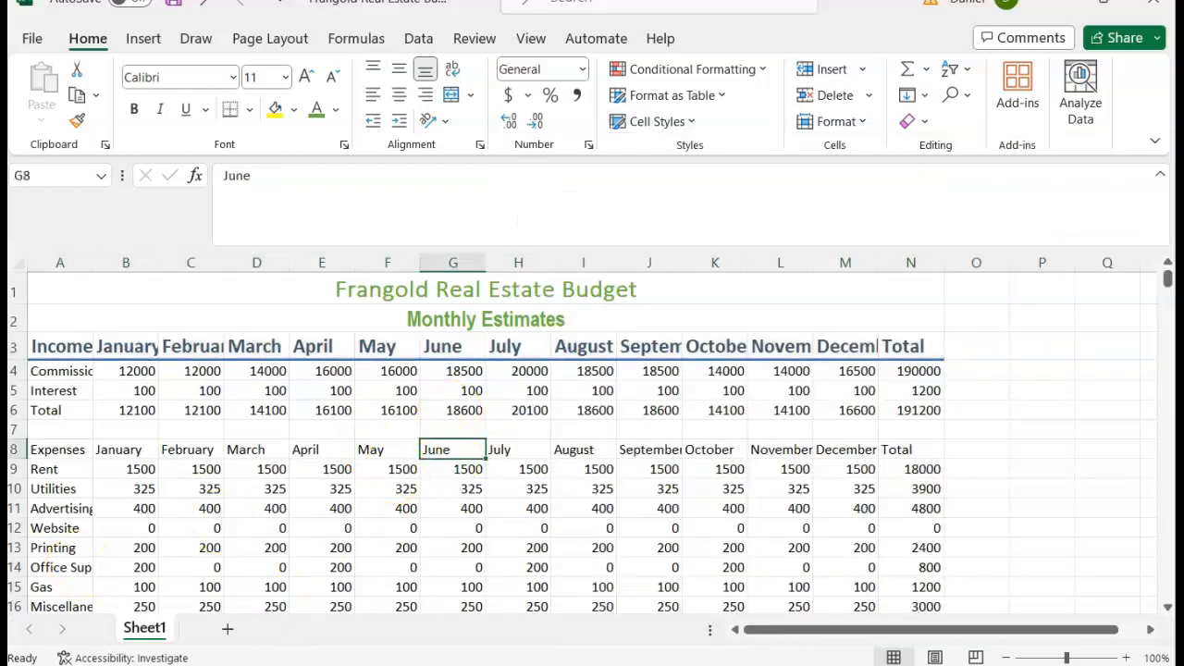
pyautogui.moveTo(46, 344); pyautogui.dragTo(902, 345)
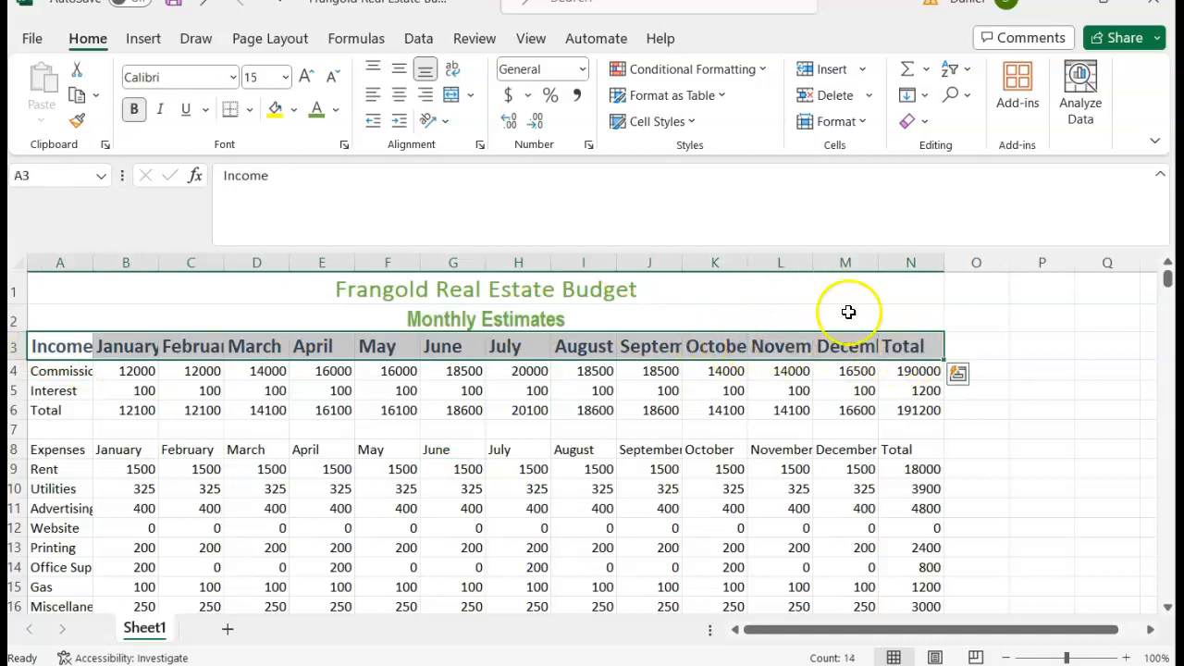
pyautogui.click(398, 98)
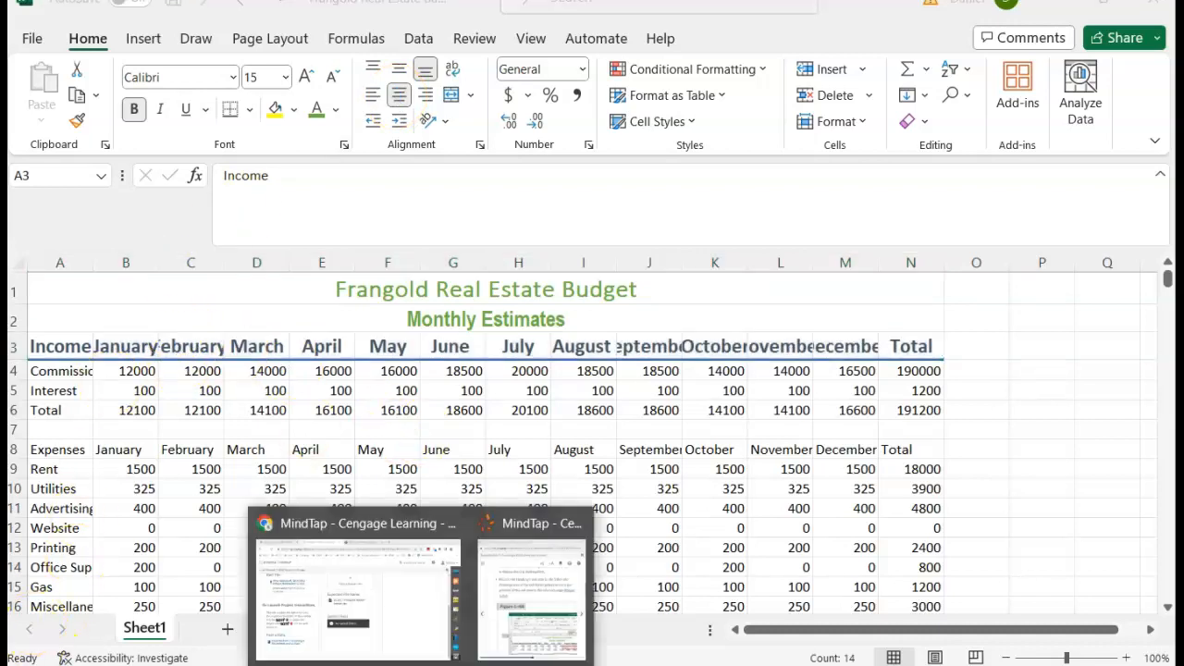
# - Return to the e-book, review the steps on styling and centering the column headings, and enlarge Figure 1–60 for comparison
pyautogui.click(523, 603)
pyautogui.scroll(-1, 274, 347)
pyautogui.scroll(-6, 274, 348)
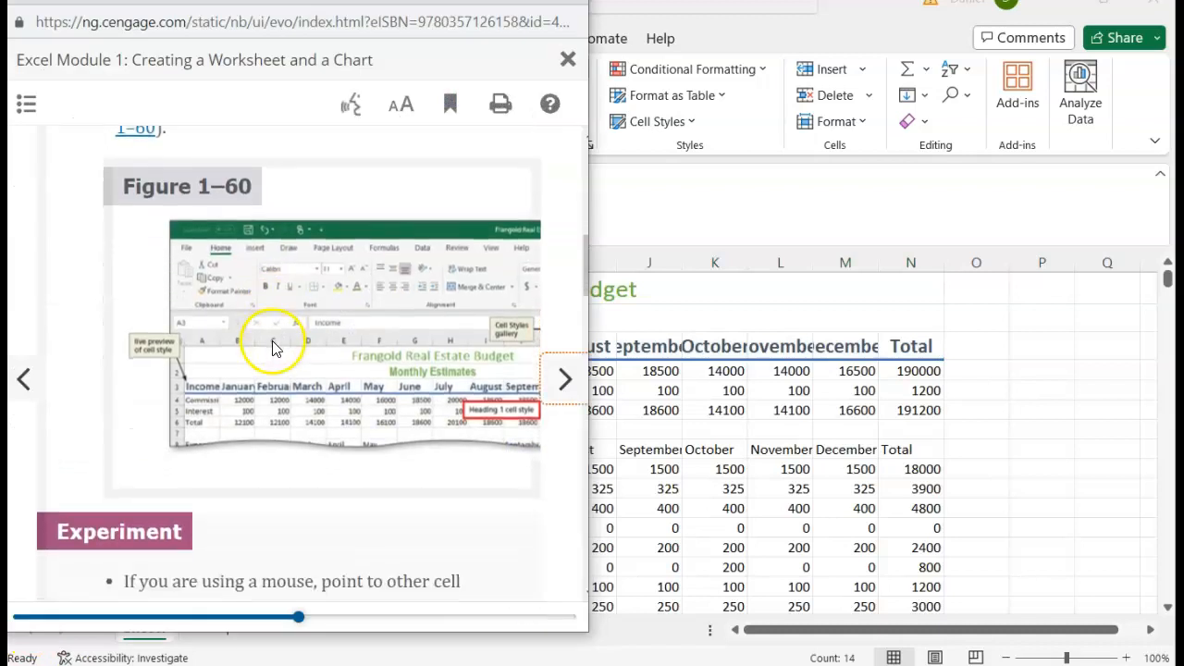
pyautogui.scroll(-2, 273, 348)
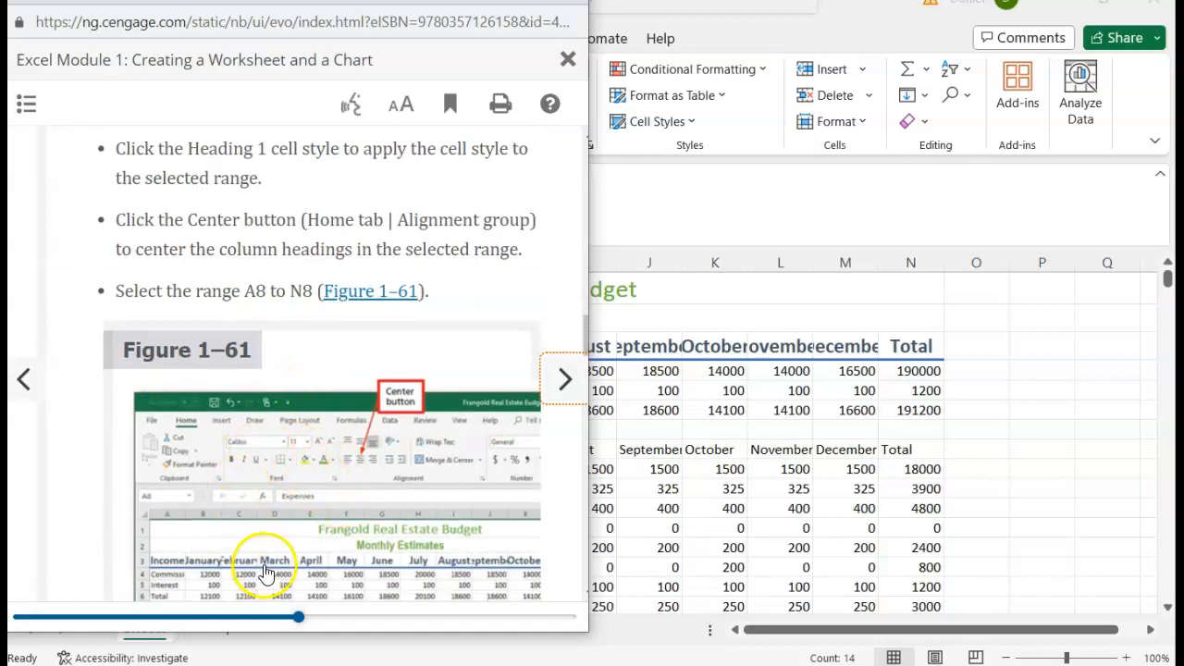
pyautogui.scroll(1, 277, 404)
pyautogui.scroll(-1, 282, 405)
pyautogui.scroll(7, 281, 405)
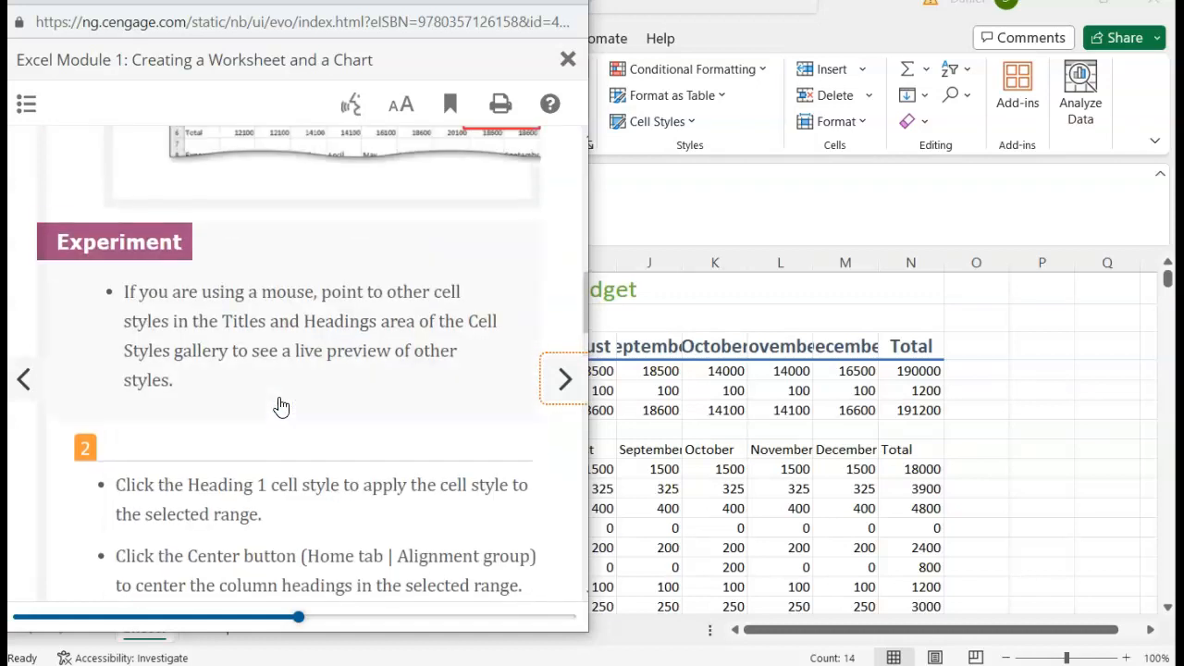
pyautogui.scroll(1, 282, 406)
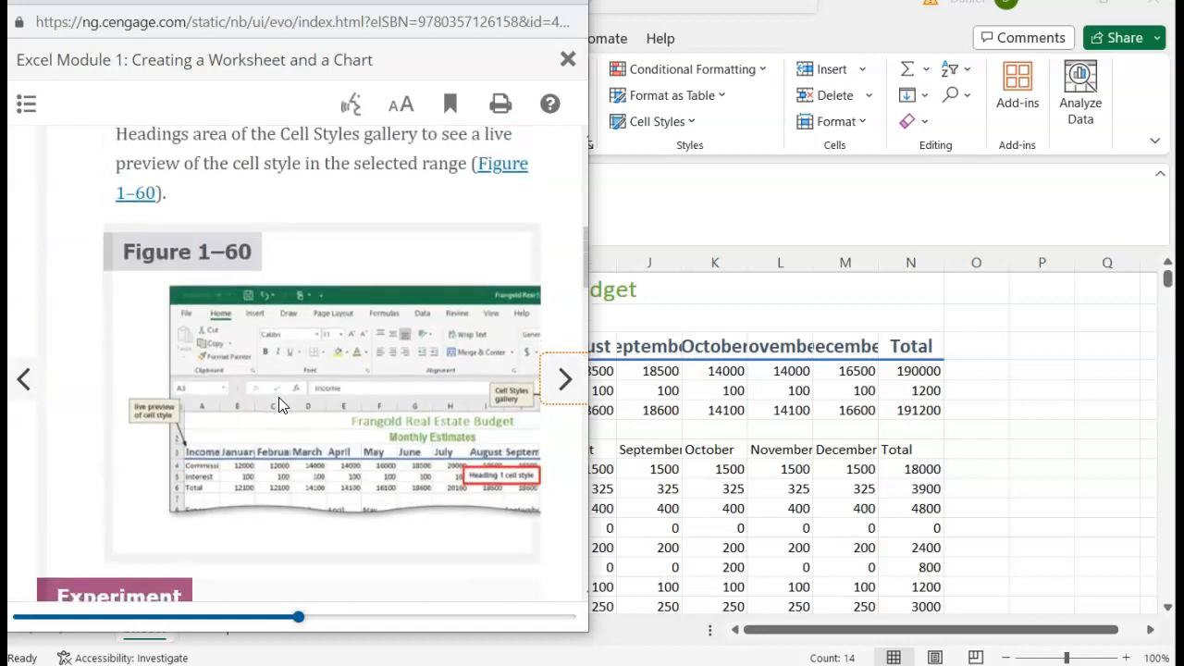
pyautogui.click(223, 464)
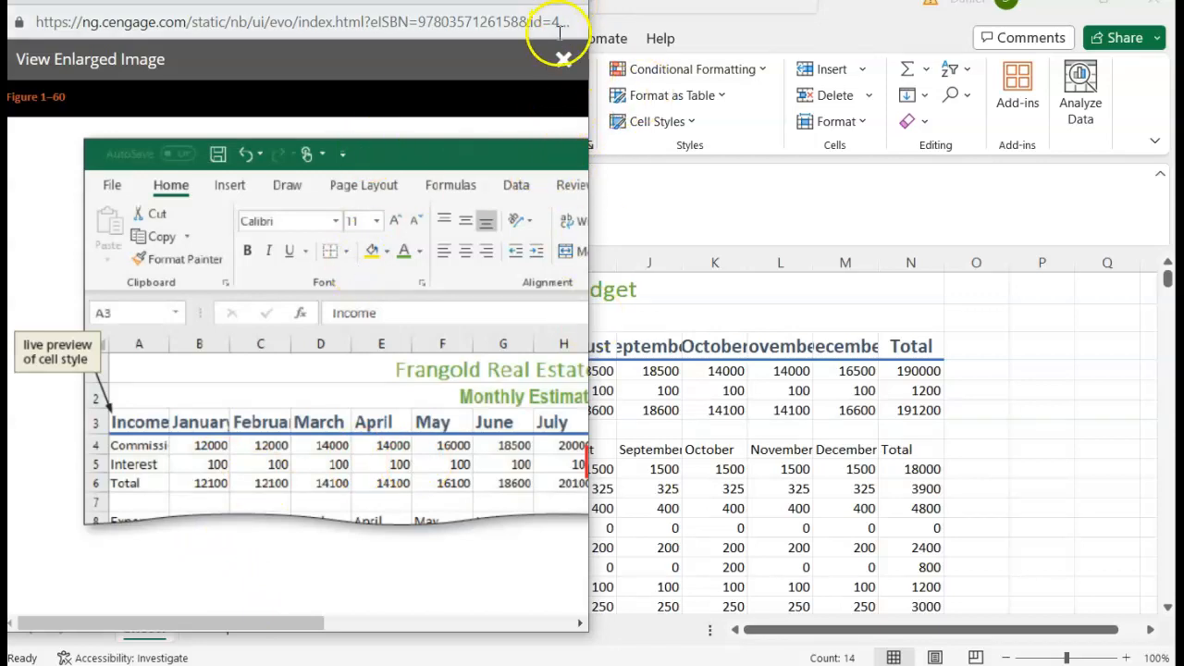
# - Try a font size of 11 on the column headings in A3 through N3 in the Excel workbook, and undo it
pyautogui.click(473, 2)
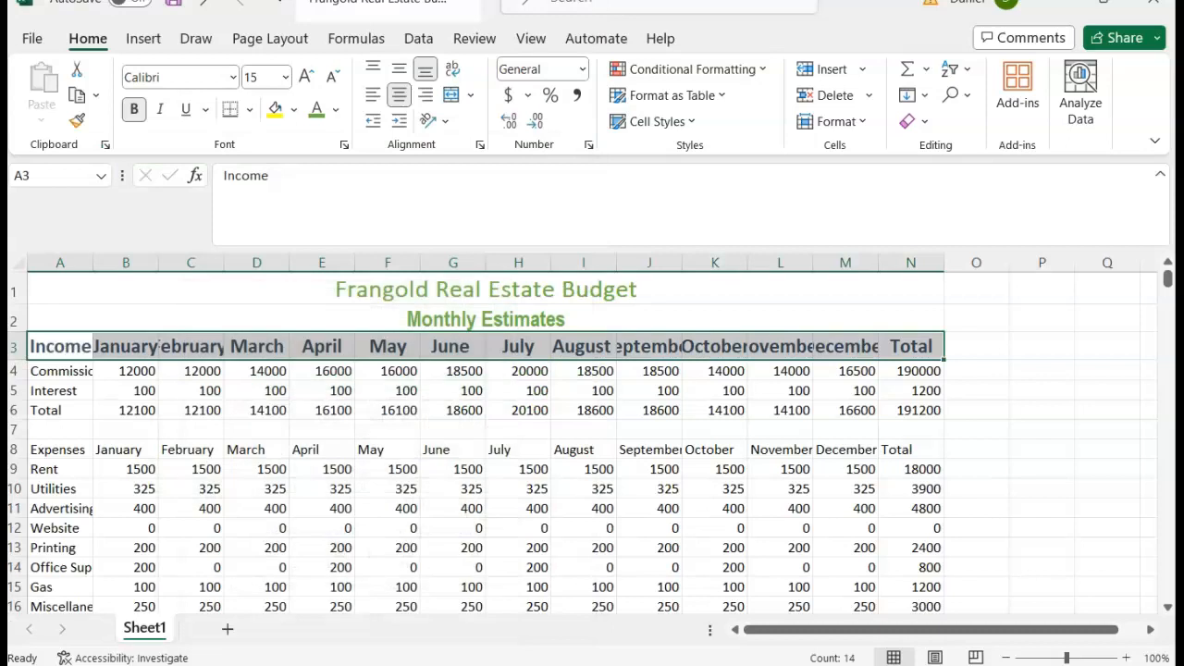
pyautogui.click(173, 409)
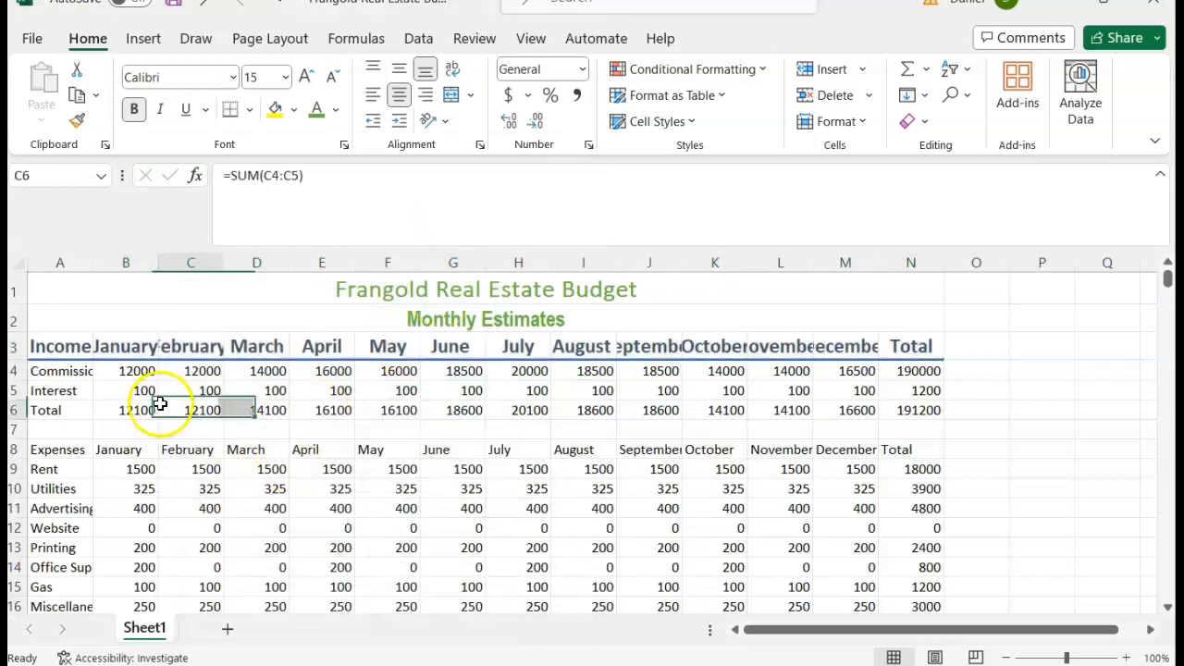
pyautogui.click(58, 344)
pyautogui.click(55, 393)
pyautogui.moveTo(53, 351); pyautogui.dragTo(920, 344)
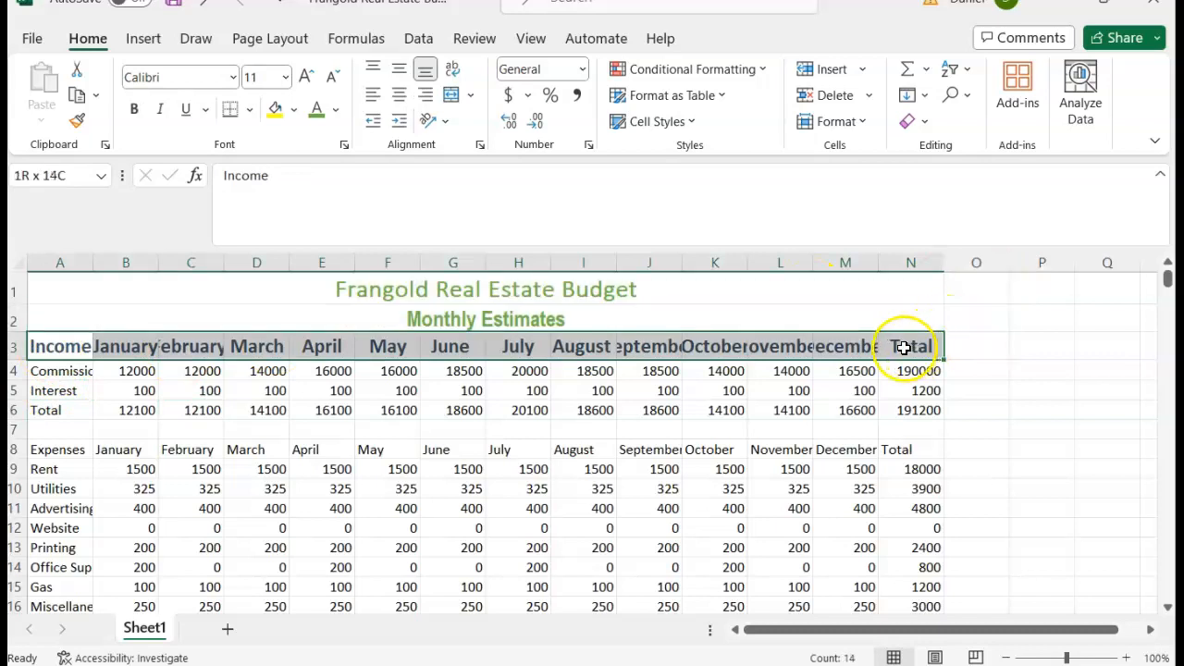
pyautogui.click(286, 78)
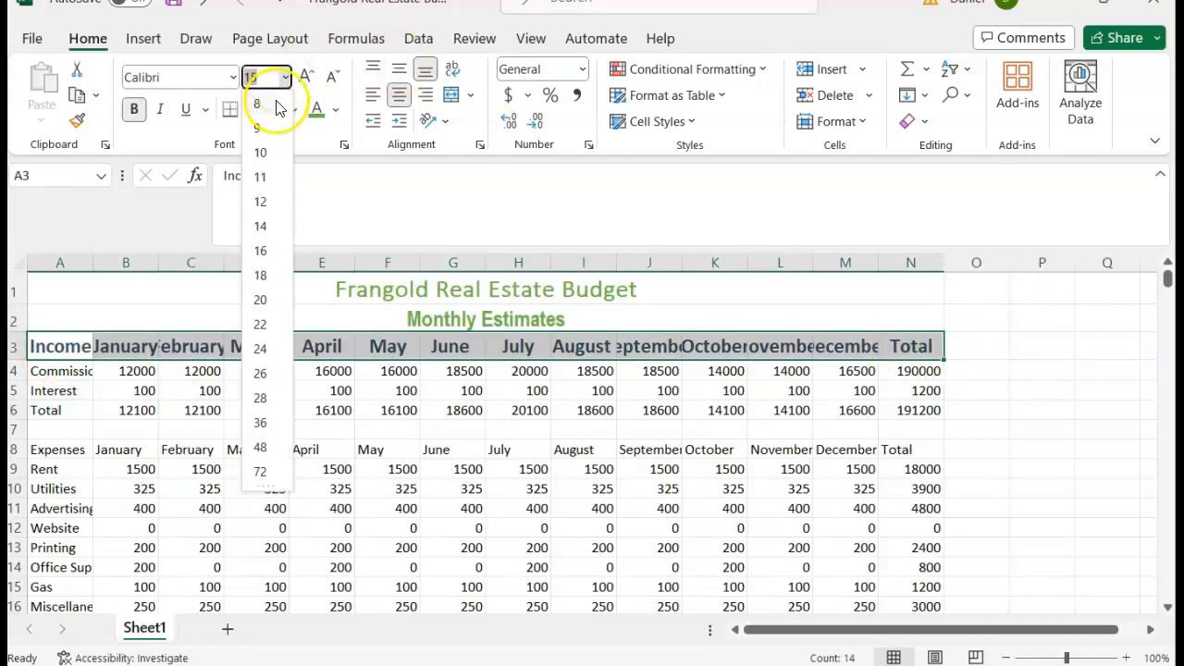
pyautogui.click(263, 179)
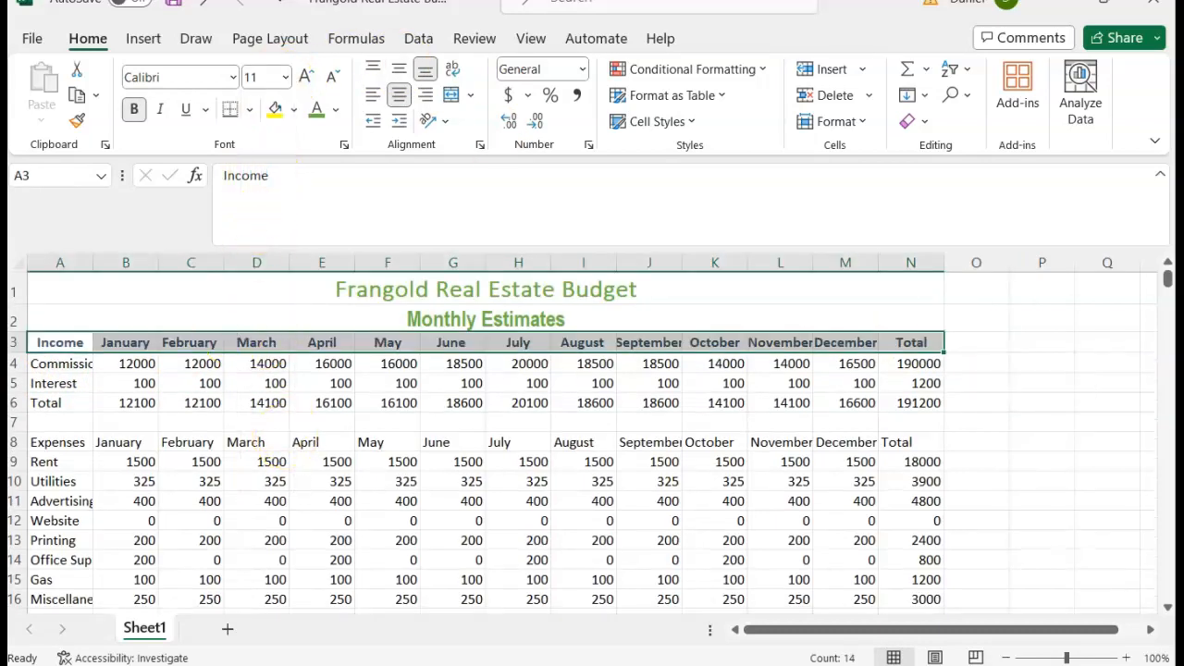
pyautogui.click(196, 11)
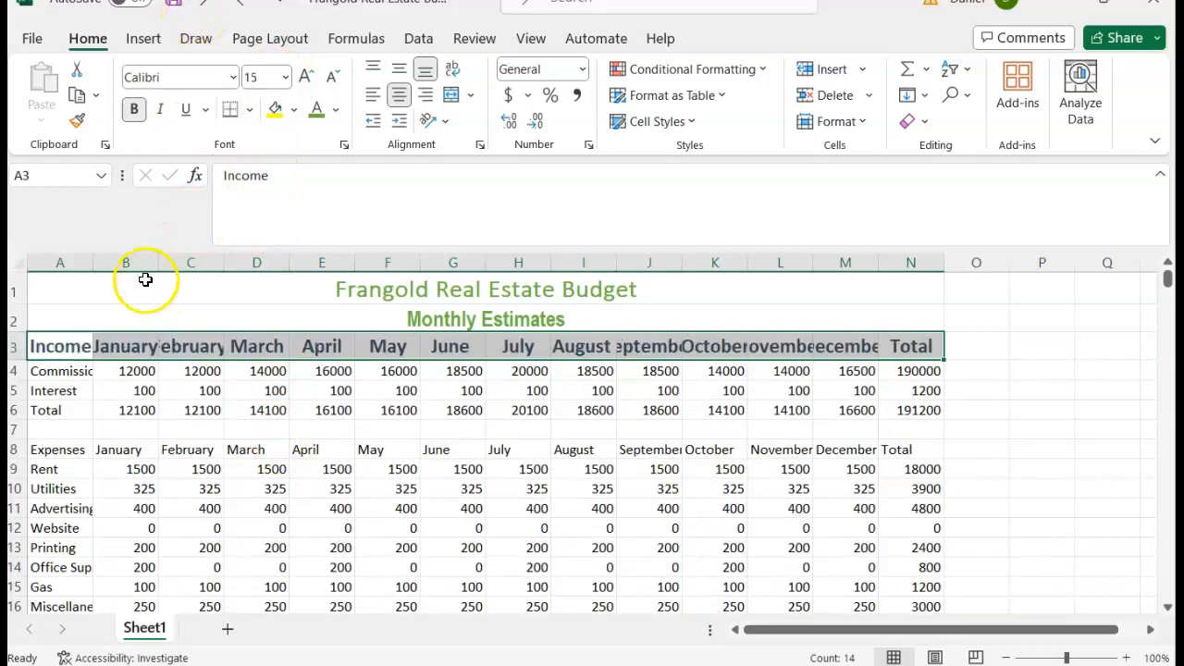
# - Widen columns B, C, J, K, L and M in the Excel workbook to fit their full month headings
pyautogui.moveTo(158, 265); pyautogui.dragTo(261, 267)
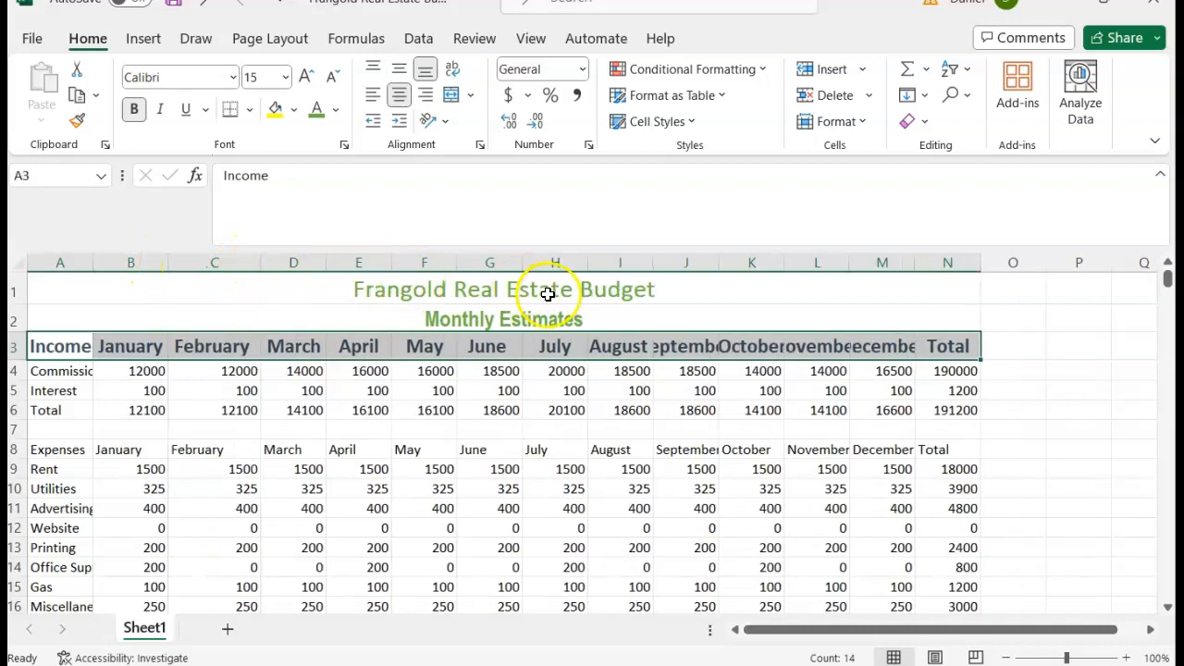
pyautogui.moveTo(655, 269); pyautogui.dragTo(1049, 264)
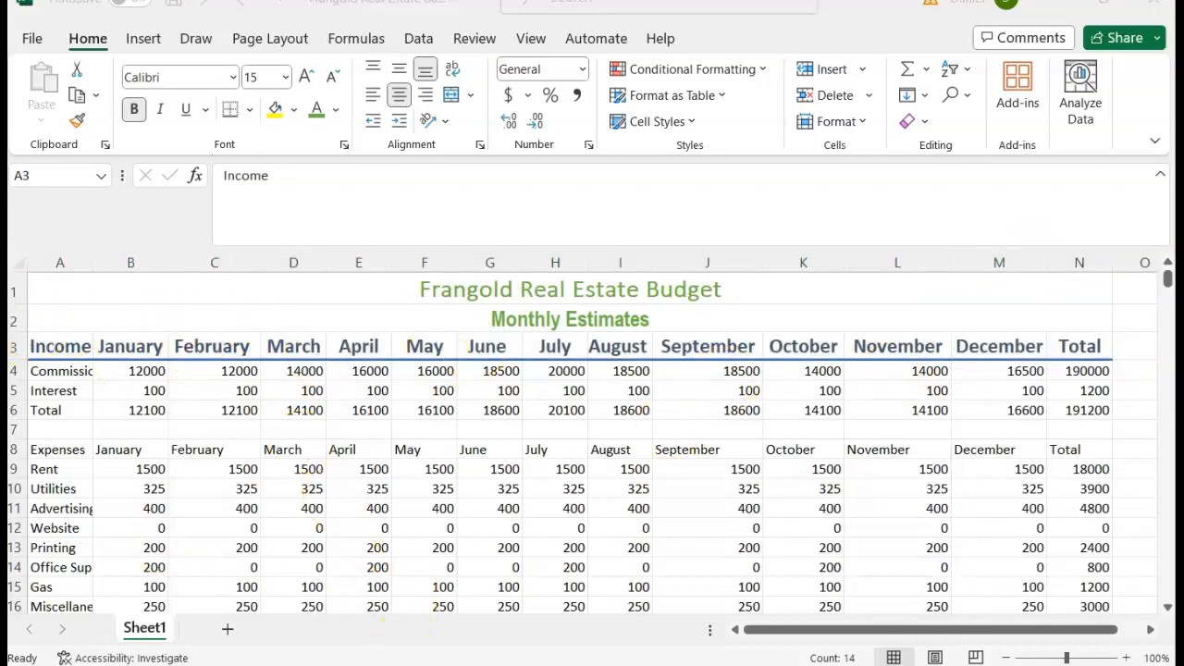
# - Switch back to the e-book and close the enlarged view of Figure 1–60
pyautogui.click(549, 595)
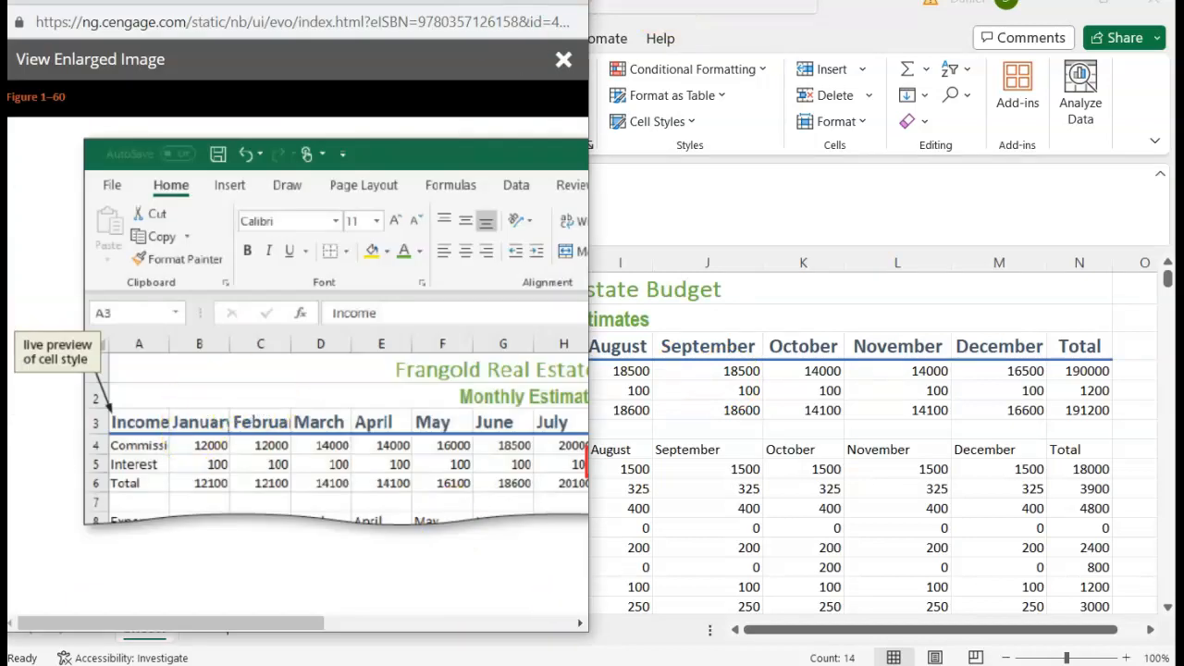
pyautogui.moveTo(436, 637)
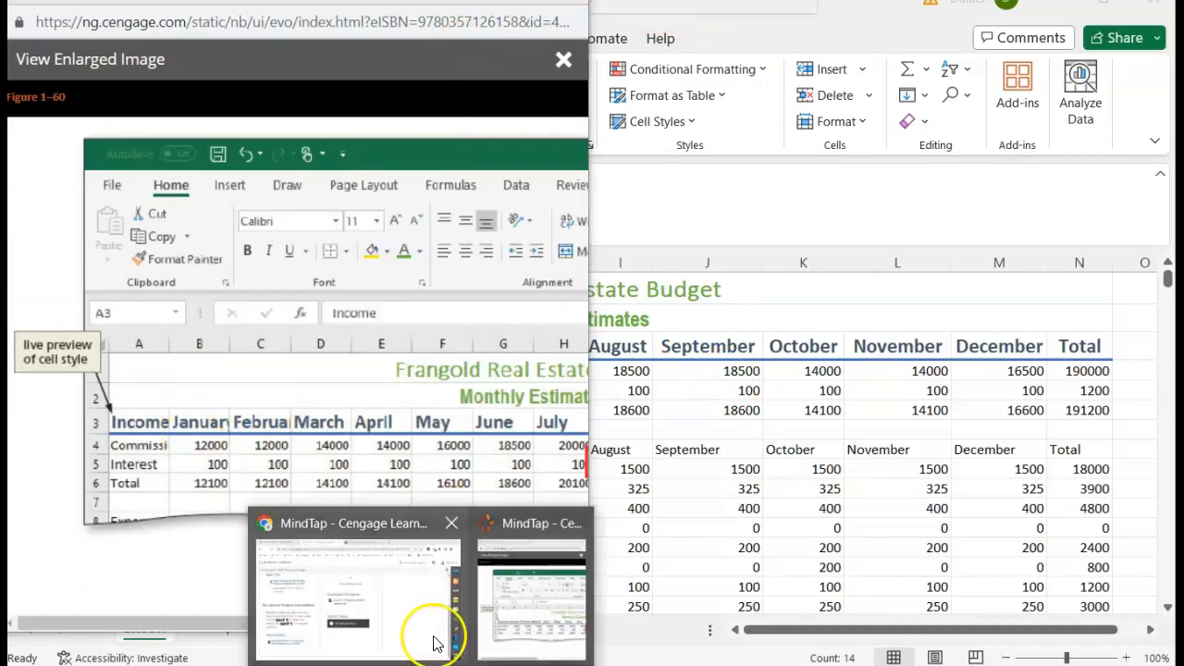
pyautogui.click(533, 622)
pyautogui.click(566, 59)
# - Read e-book steps 2 to 4 on heading, Total and Accent6 cell styles, and go back to step 2 on selecting A8 to N8
pyautogui.scroll(-5, 389, 360)
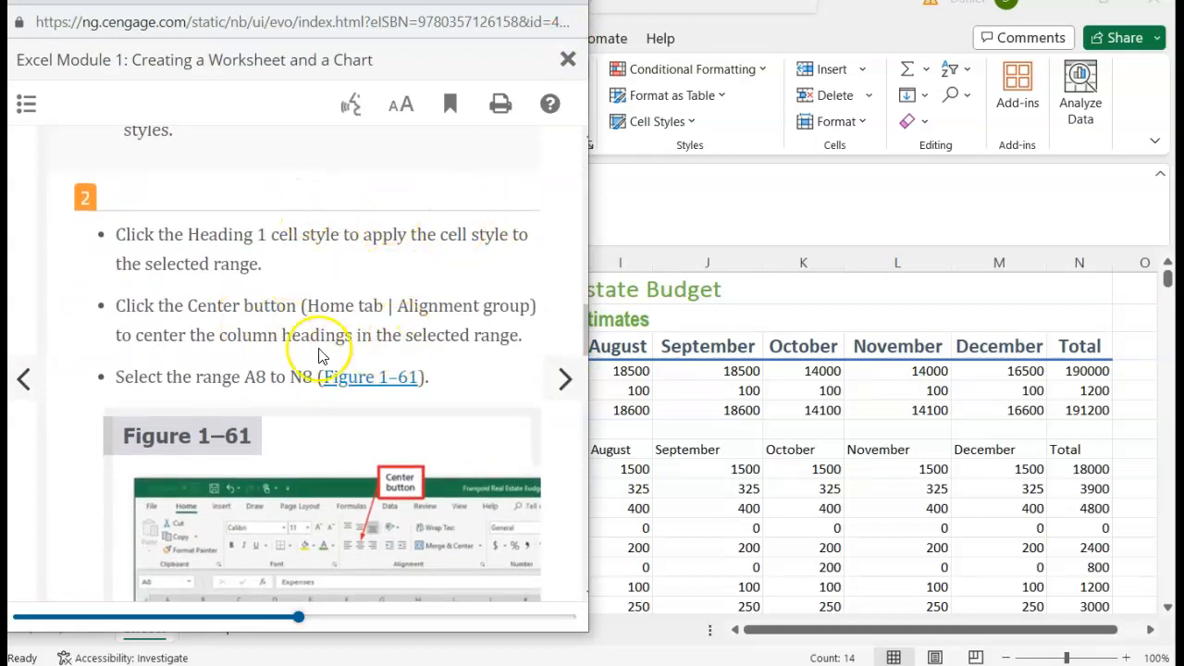
pyautogui.scroll(-2, 322, 356)
pyautogui.scroll(-3, 320, 356)
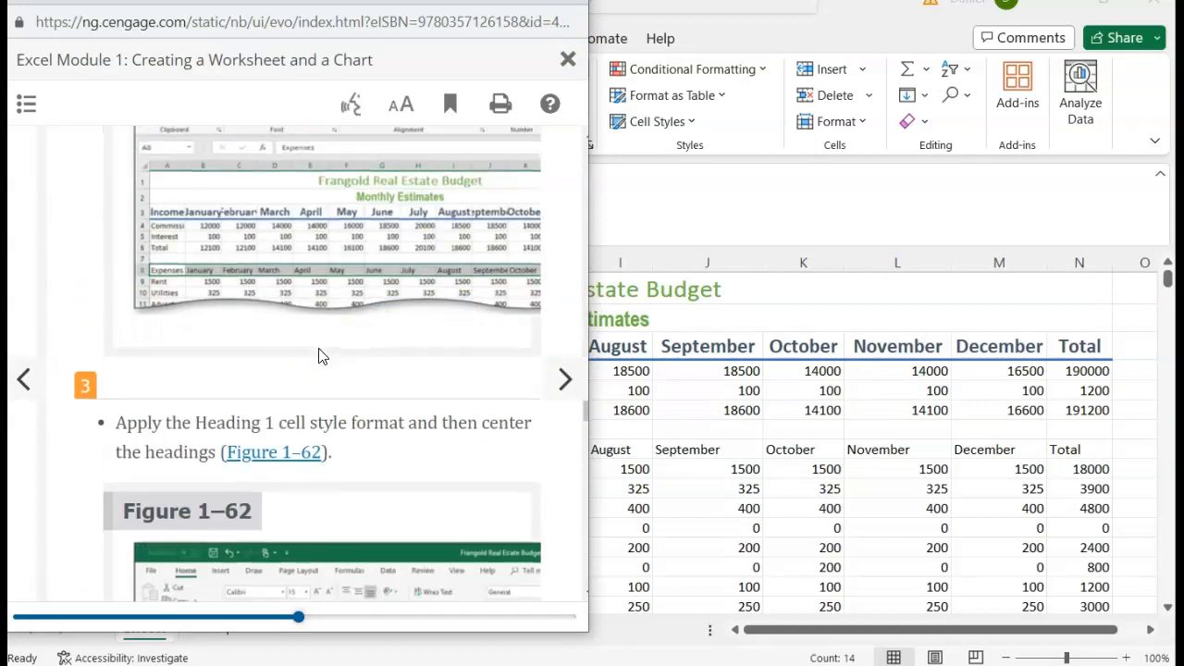
pyautogui.scroll(-1, 322, 355)
pyautogui.scroll(-5, 320, 356)
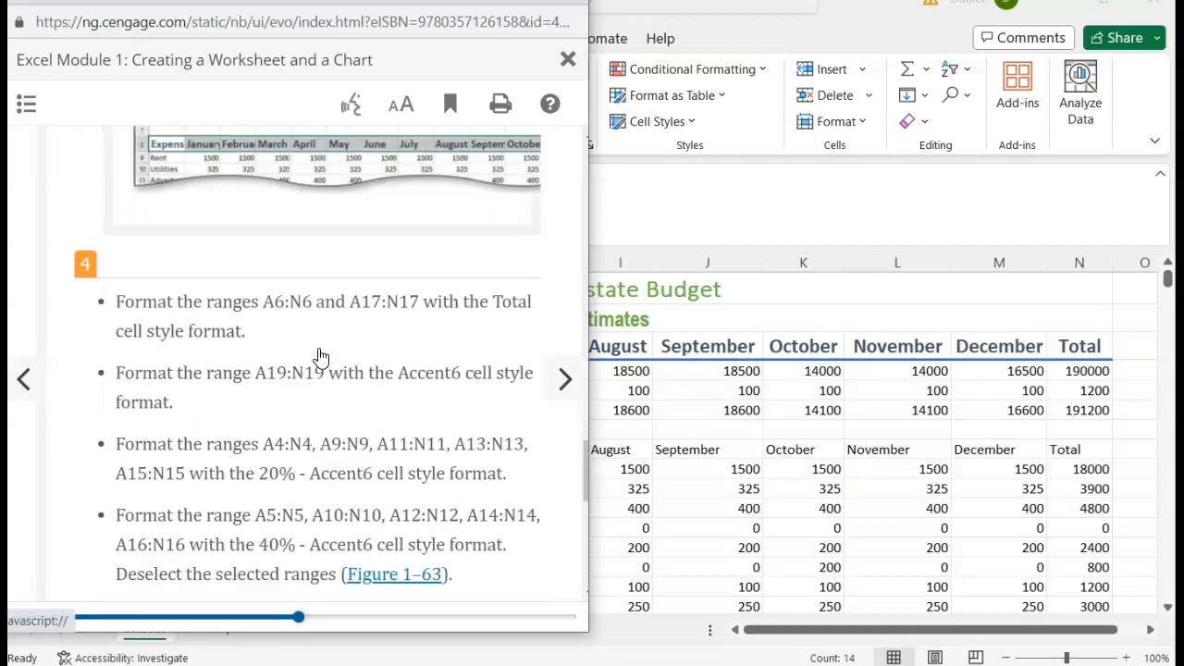
pyautogui.scroll(1, 320, 357)
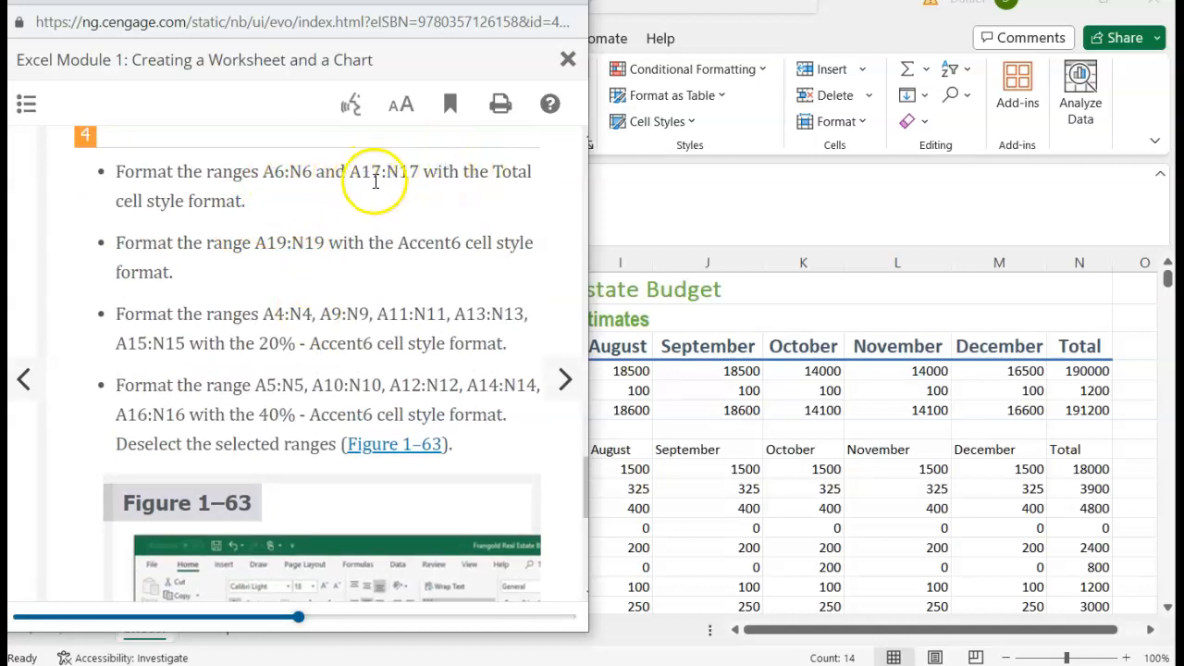
pyautogui.scroll(-3, 421, 178)
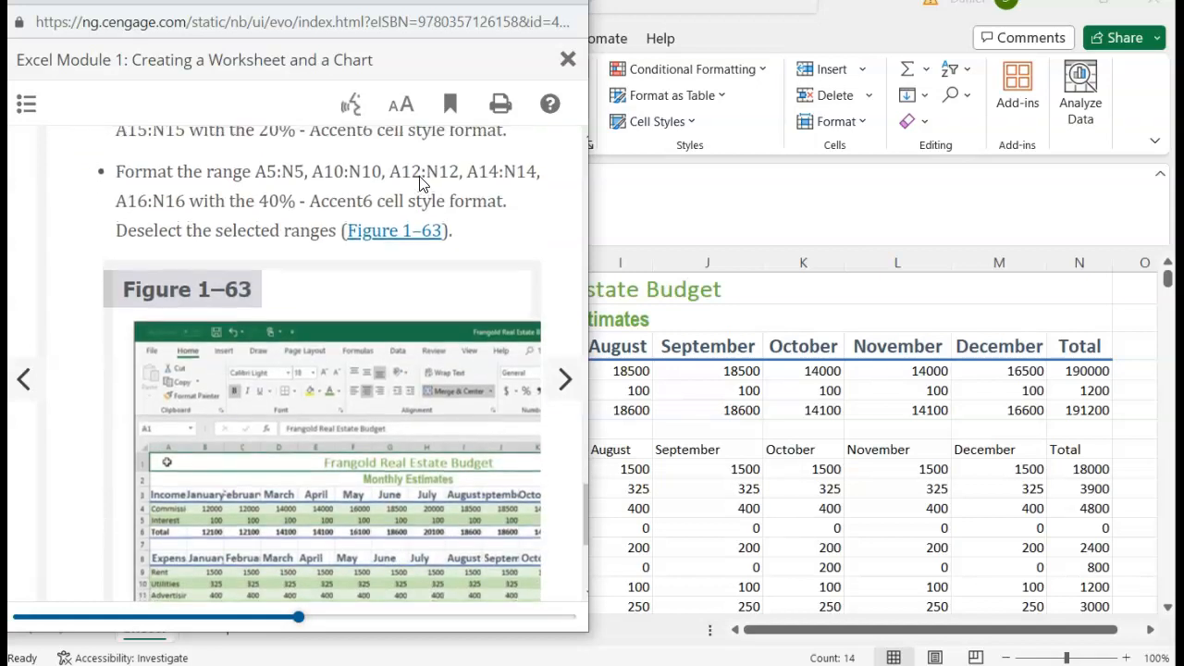
pyautogui.scroll(8, 419, 184)
pyautogui.scroll(3, 419, 183)
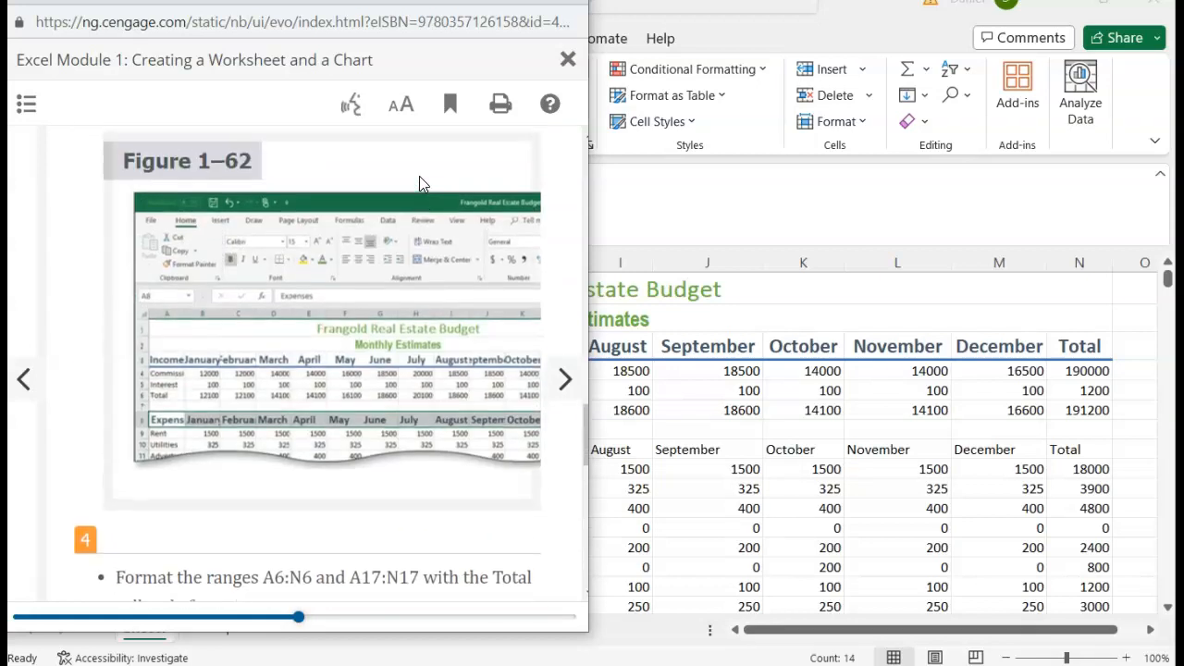
pyautogui.scroll(2, 419, 183)
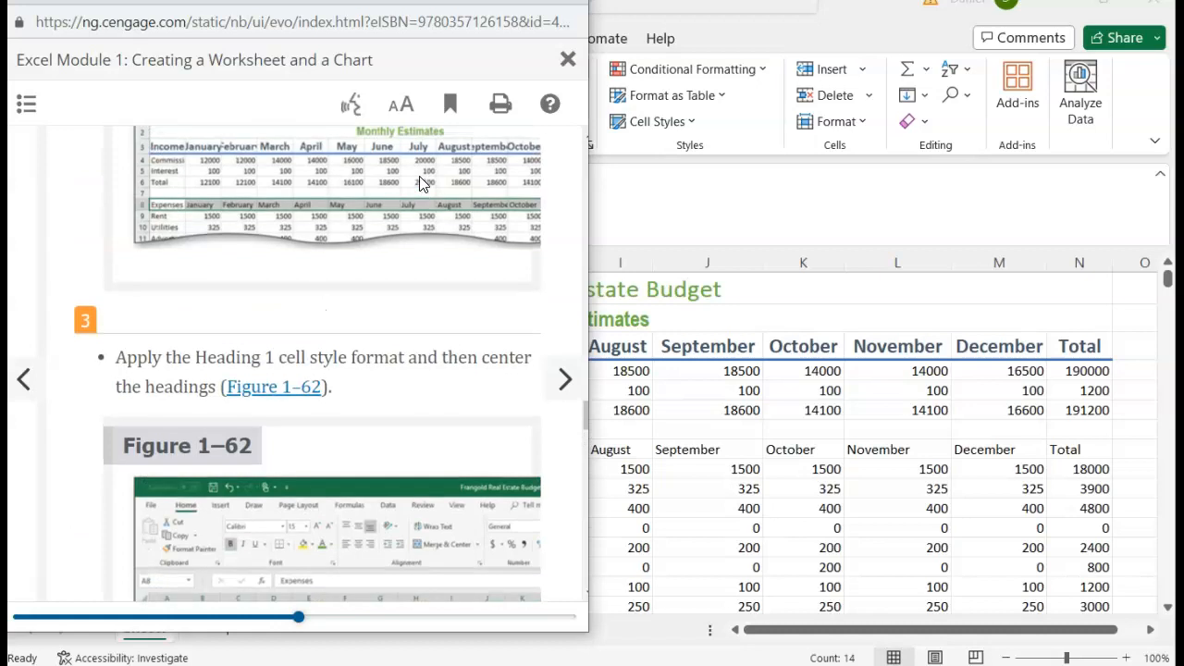
pyautogui.scroll(5, 419, 183)
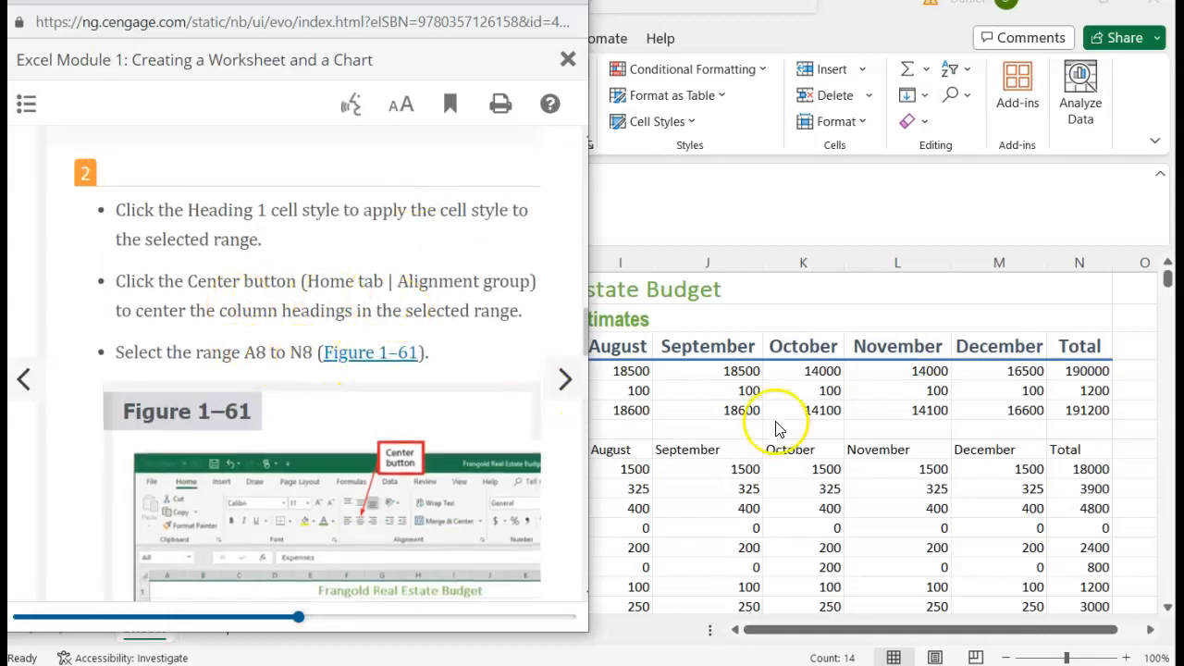
# - Switch to the Excel workbook and apply the Heading 1 cell style to the Expenses heading row, A8 through N8
pyautogui.hotkey('alt', 'Tab')
pyautogui.scroll(-3, 775, 421)
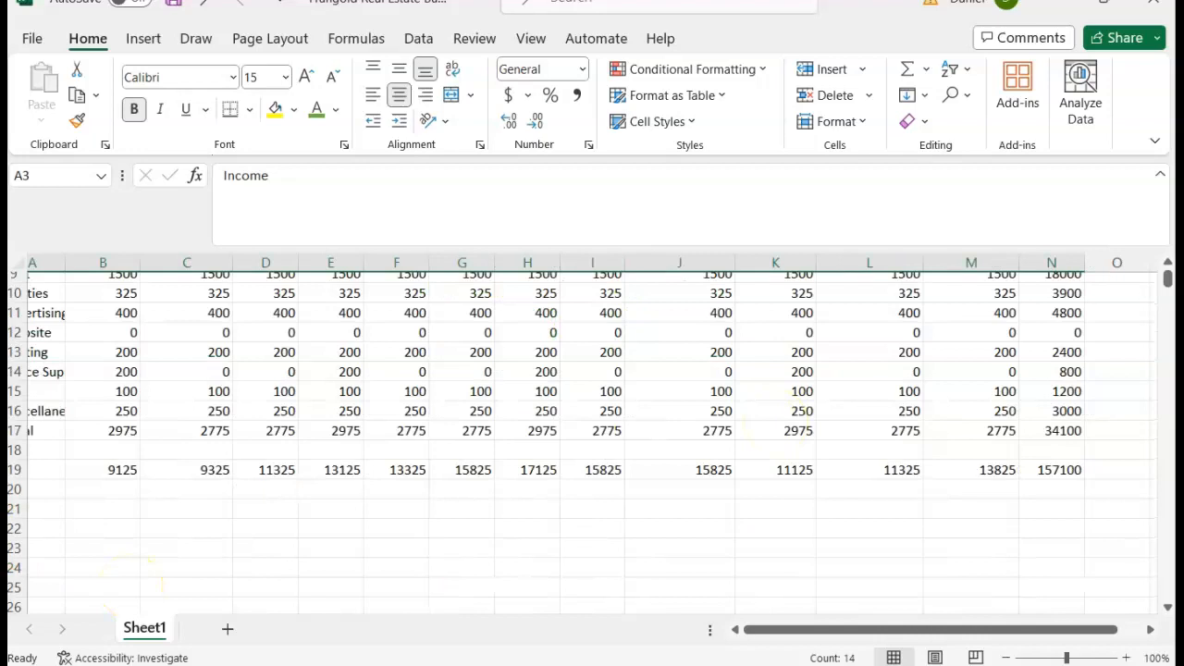
pyautogui.moveTo(860, 626); pyautogui.dragTo(705, 636)
pyautogui.scroll(2, 583, 469)
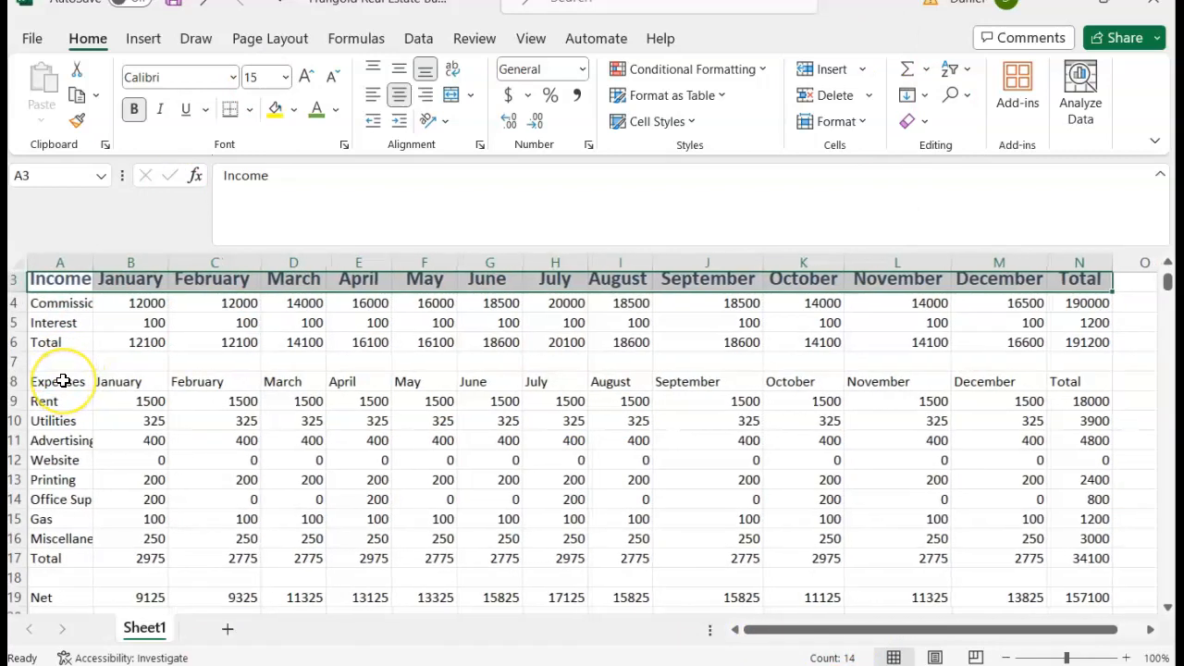
pyautogui.moveTo(62, 381); pyautogui.dragTo(1082, 382)
pyautogui.click(689, 122)
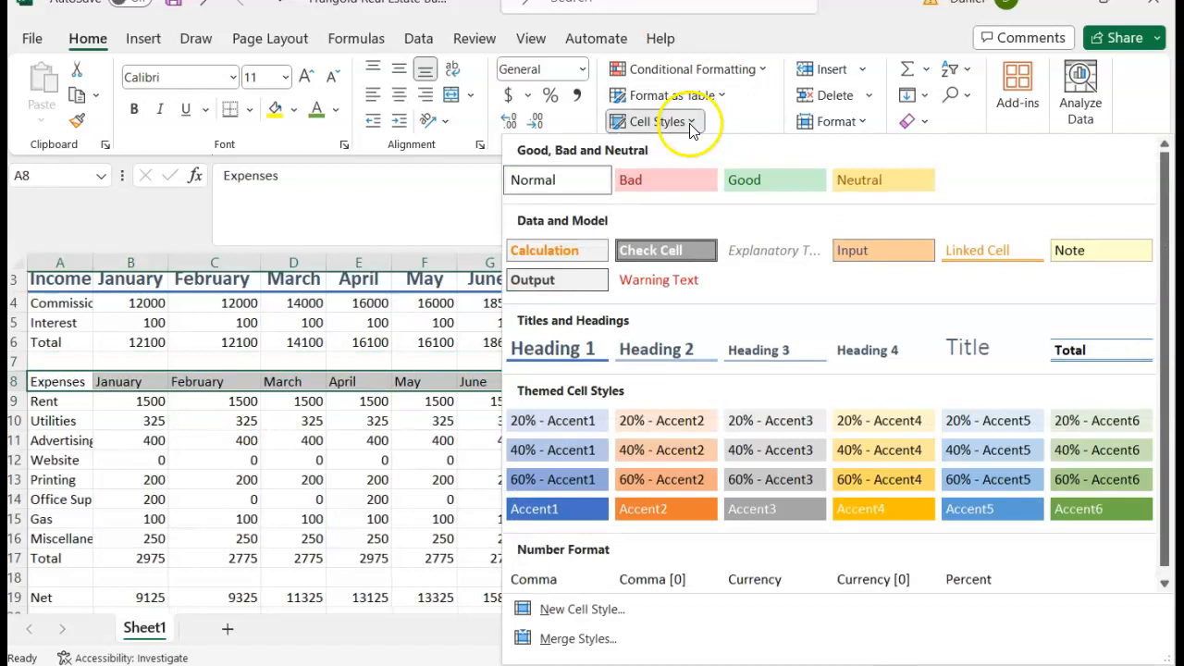
pyautogui.click(559, 358)
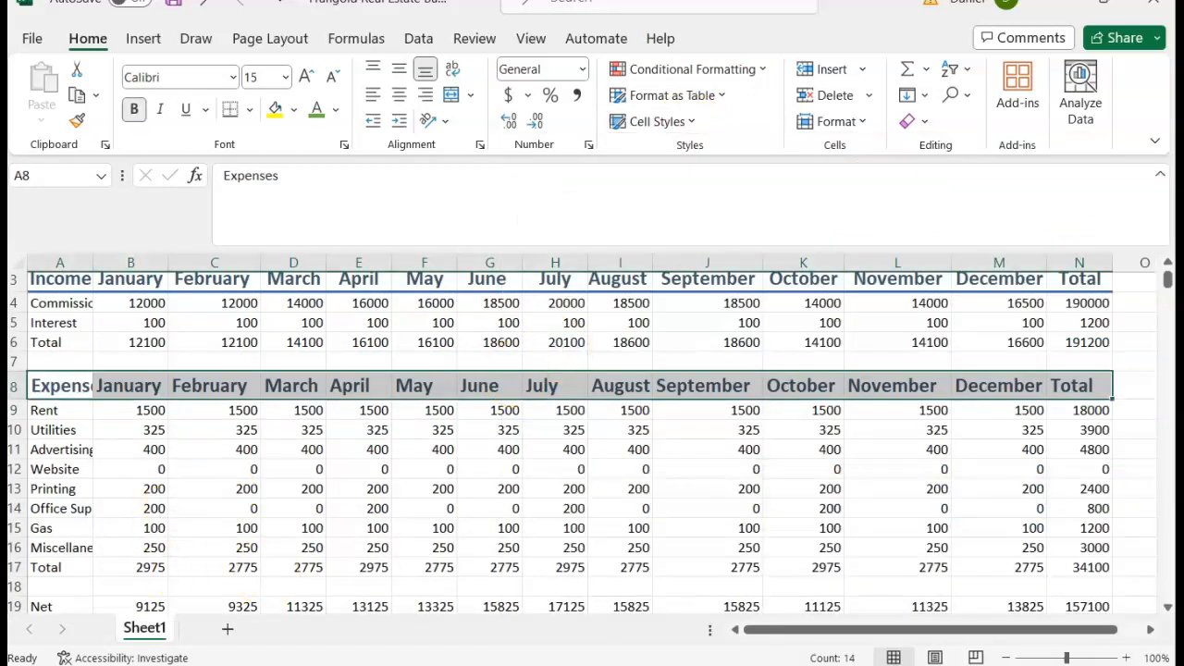
# - Check step 4 in the e-book, and apply the Total cell style to A6 through N6 in the Excel workbook
pyautogui.click(502, 629)
pyautogui.scroll(-3, 396, 422)
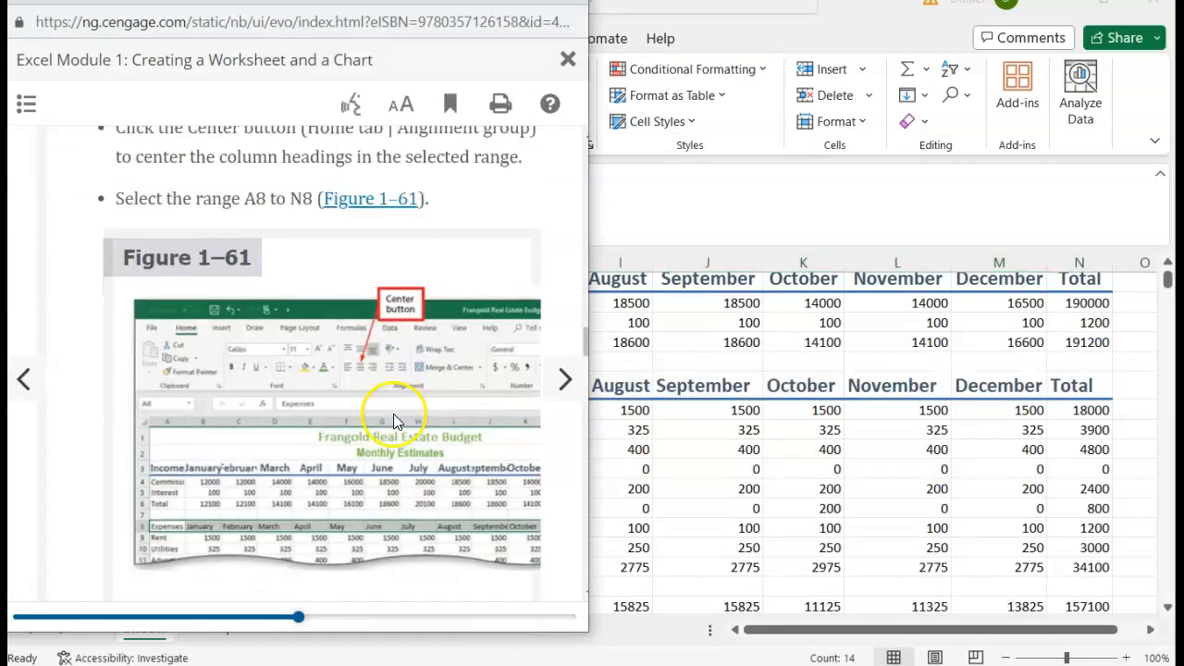
pyautogui.scroll(-8, 396, 423)
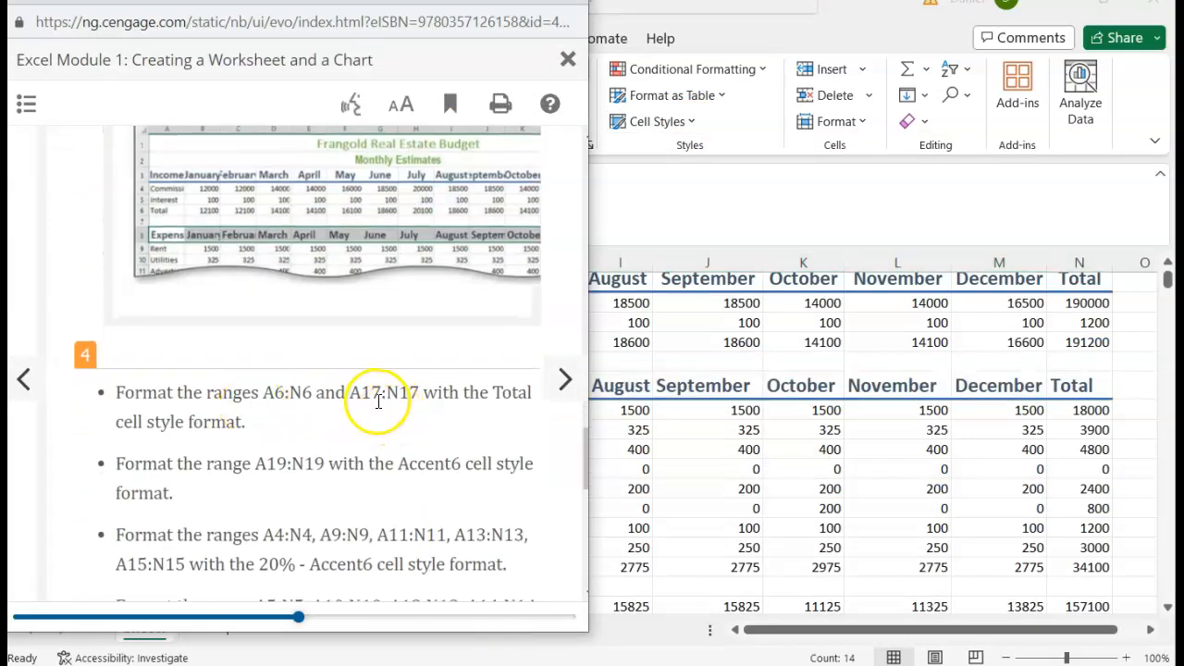
pyautogui.click(711, 439)
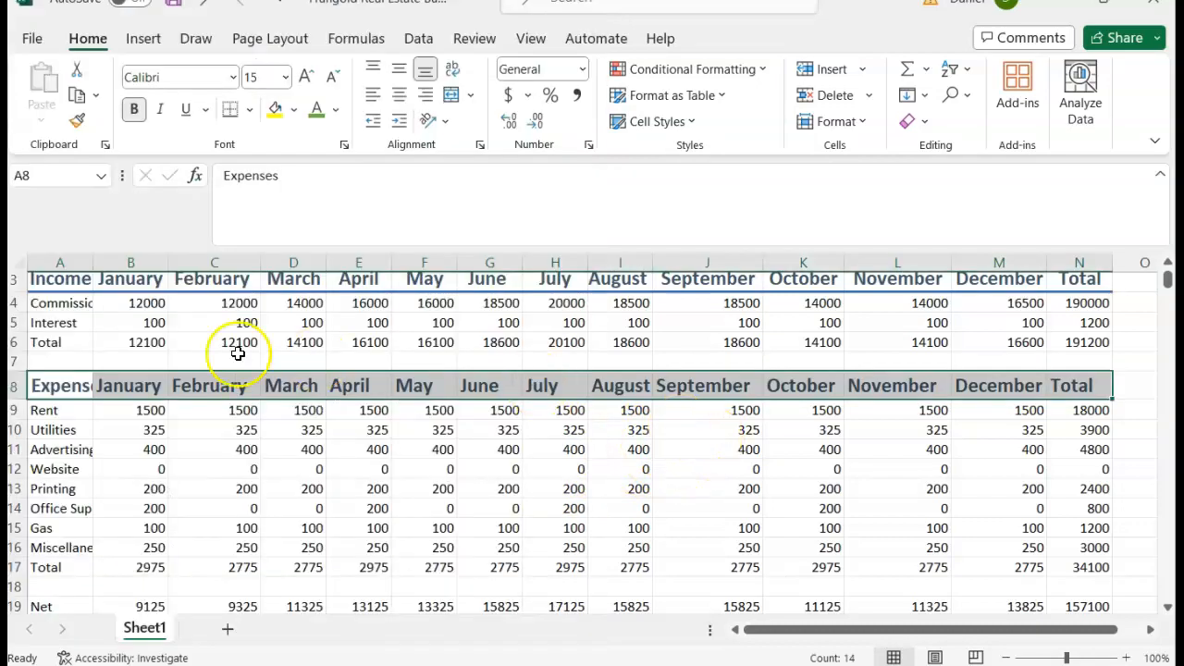
pyautogui.click(70, 343)
pyautogui.moveTo(70, 343); pyautogui.dragTo(1083, 340)
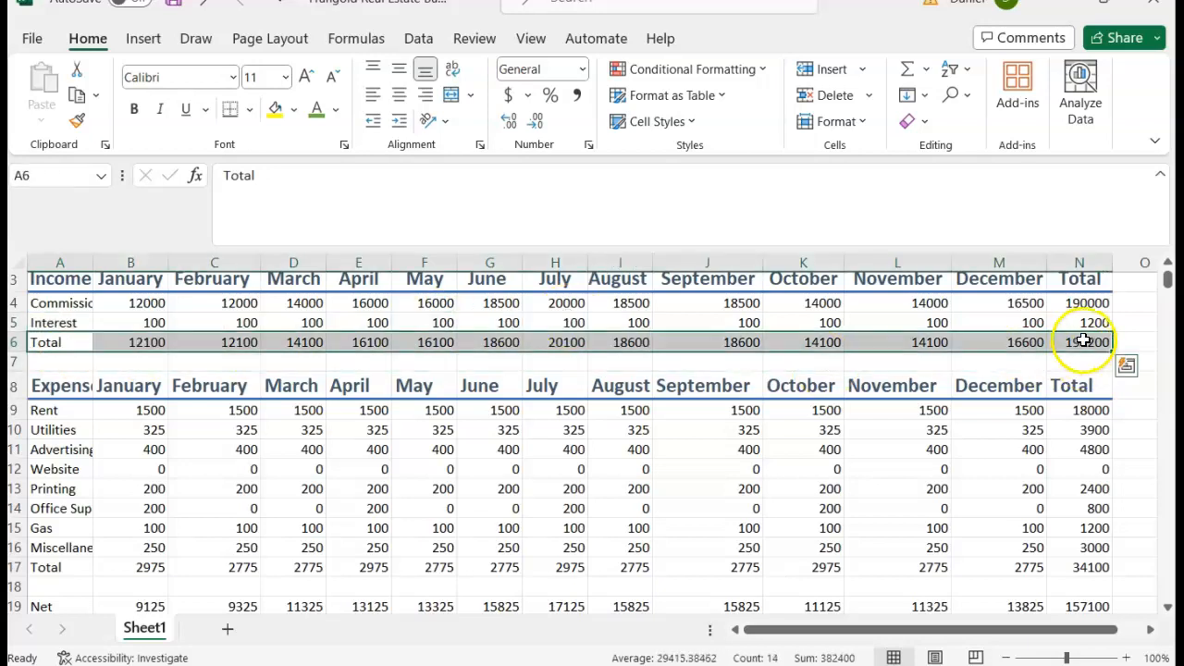
pyautogui.click(678, 129)
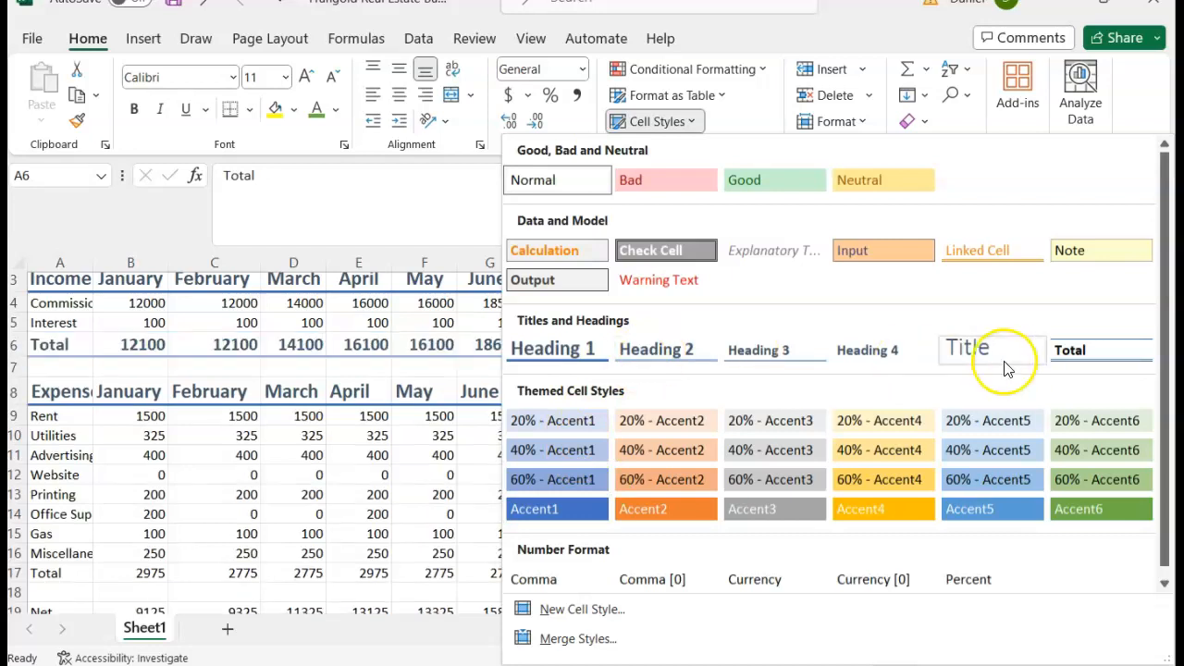
pyautogui.click(1077, 351)
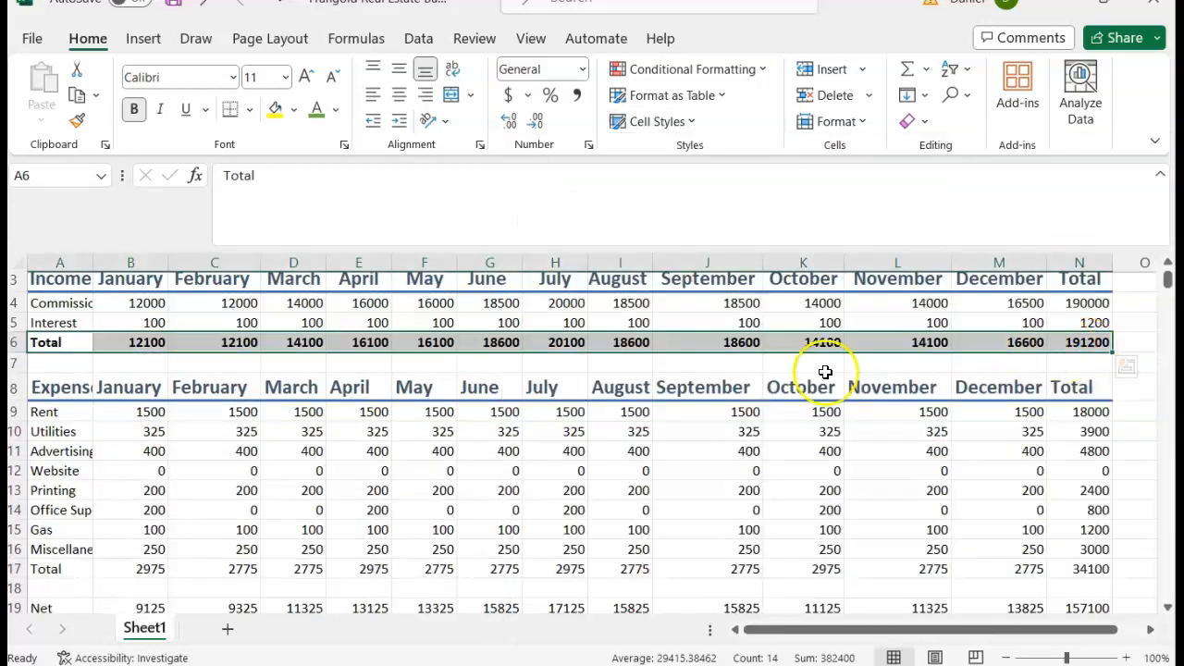
pyautogui.click(544, 510)
# - Apply the Total cell style to the expenses total row, A17 through N17, and deselect the range
pyautogui.scroll(-2, 180, 559)
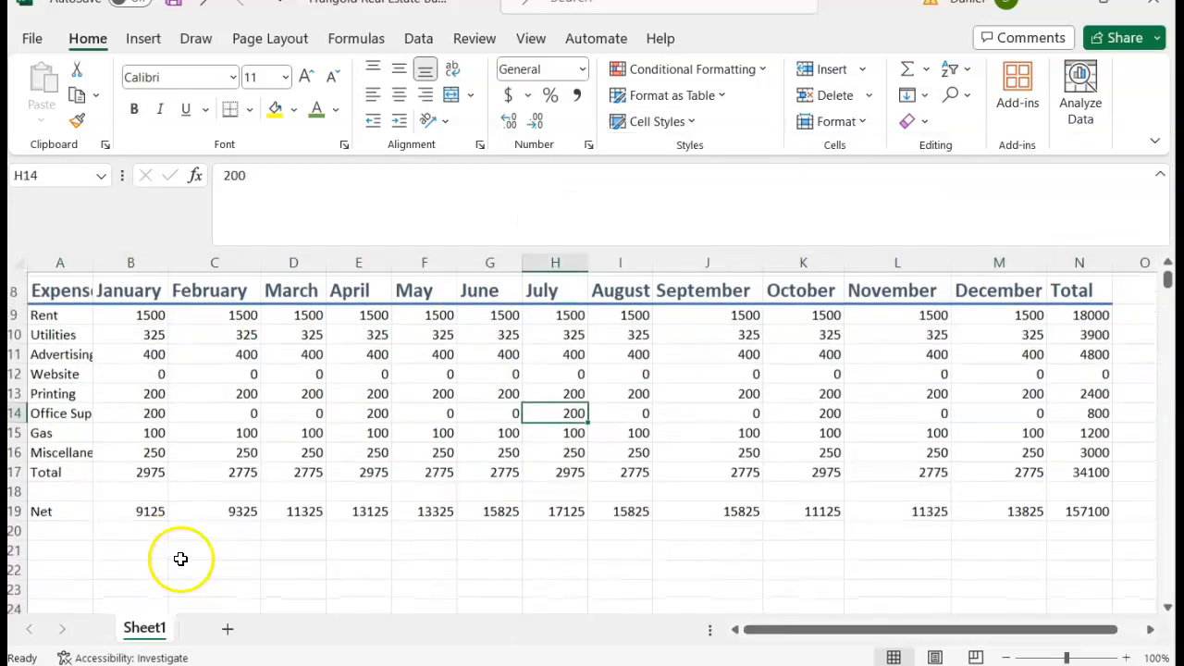
pyautogui.moveTo(45, 463); pyautogui.dragTo(1078, 459)
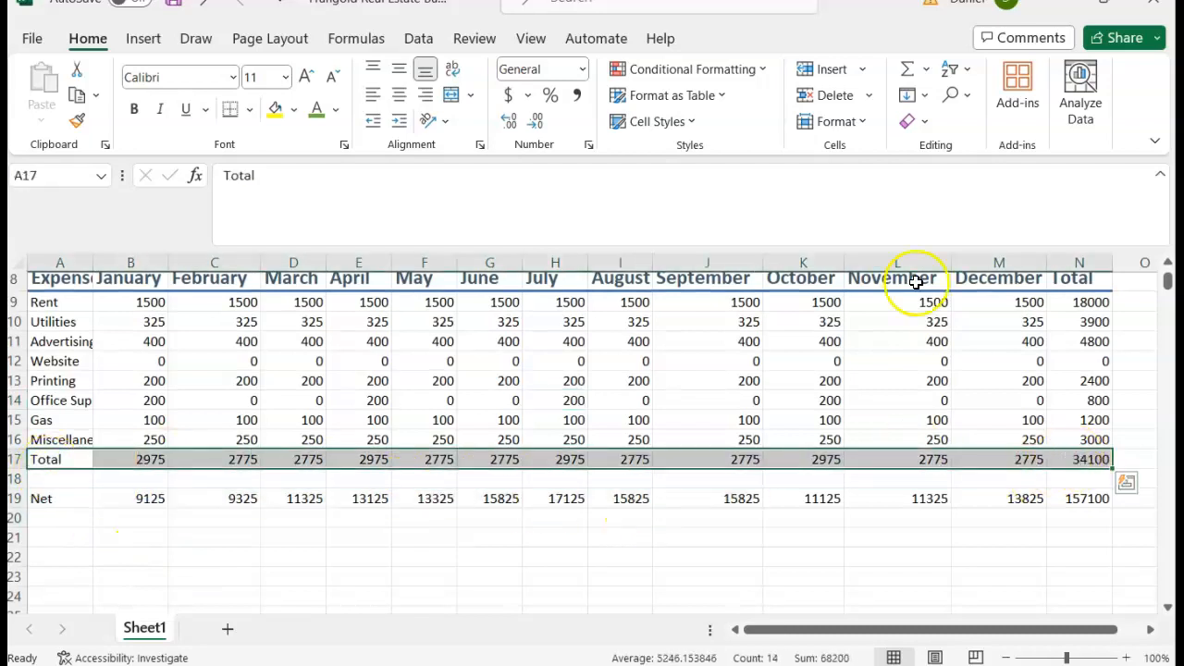
pyautogui.click(689, 123)
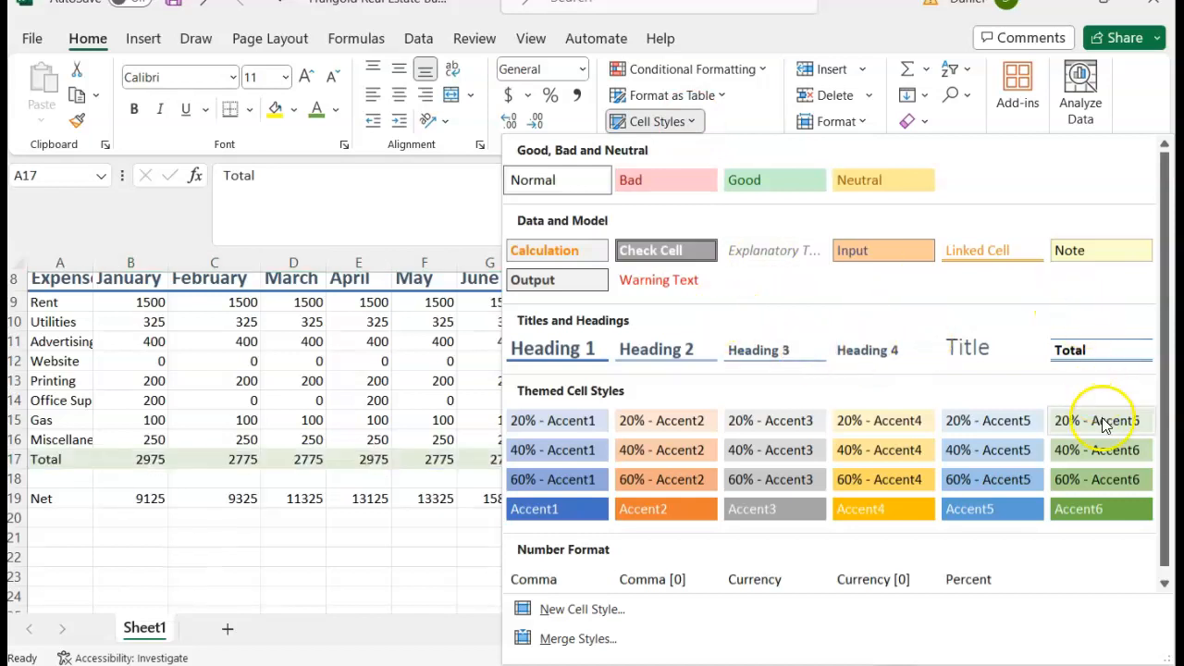
pyautogui.click(1073, 356)
pyautogui.click(319, 555)
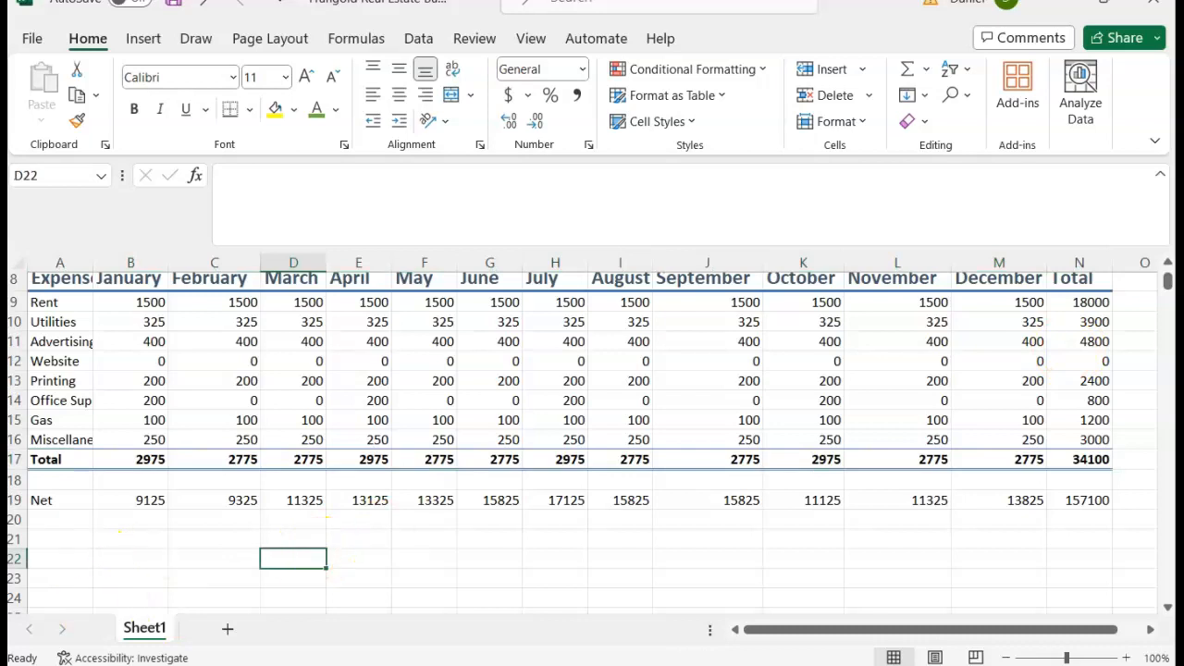
# - Check the Net row's style in the e-book, and apply the Accent6 cell style to A19 through N19 in the Excel workbook
pyautogui.hotkey('alt', 'Tab')
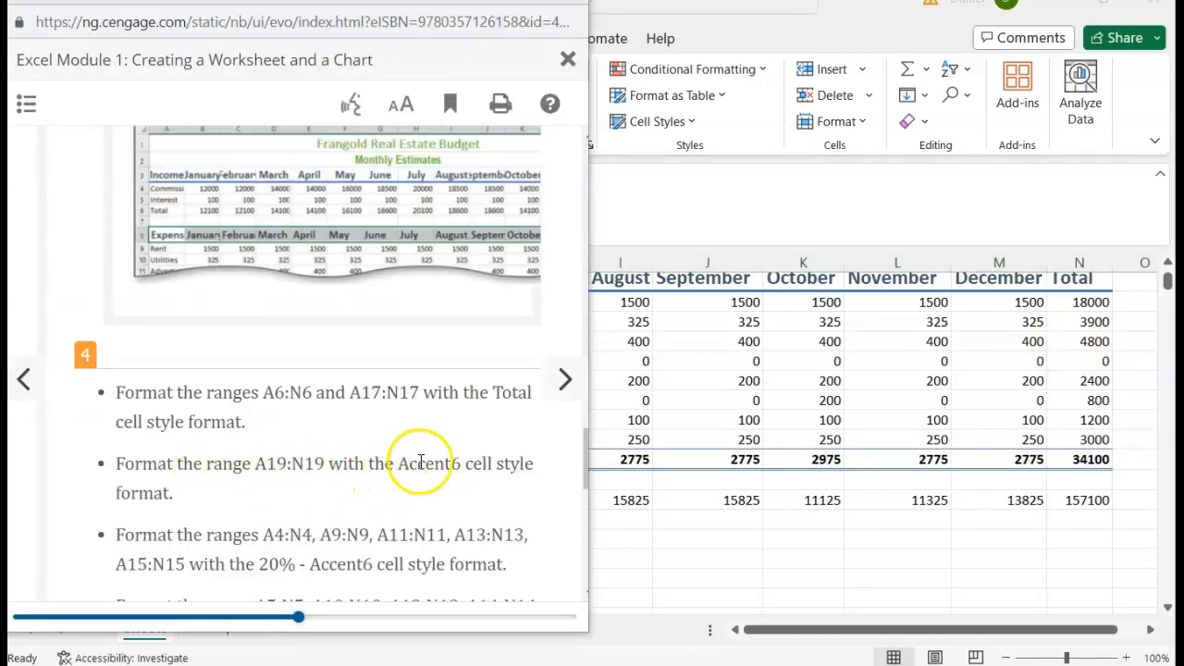
pyautogui.hotkey('alt', 'Tab')
pyautogui.moveTo(41, 499); pyautogui.dragTo(1082, 507)
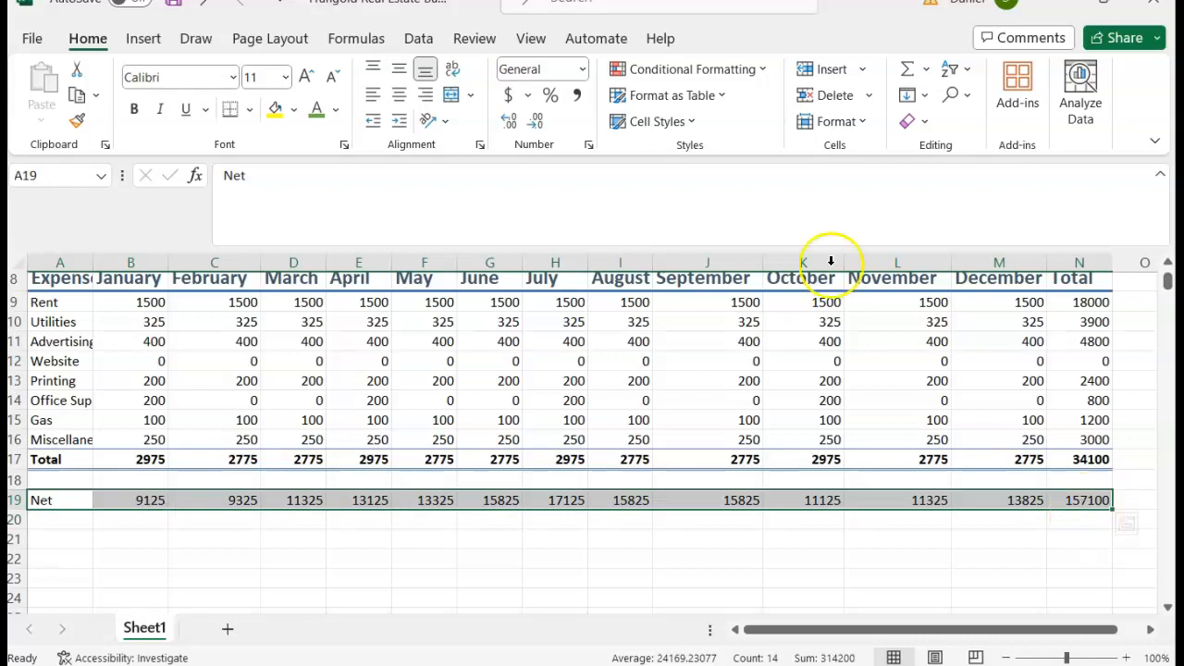
pyautogui.click(675, 122)
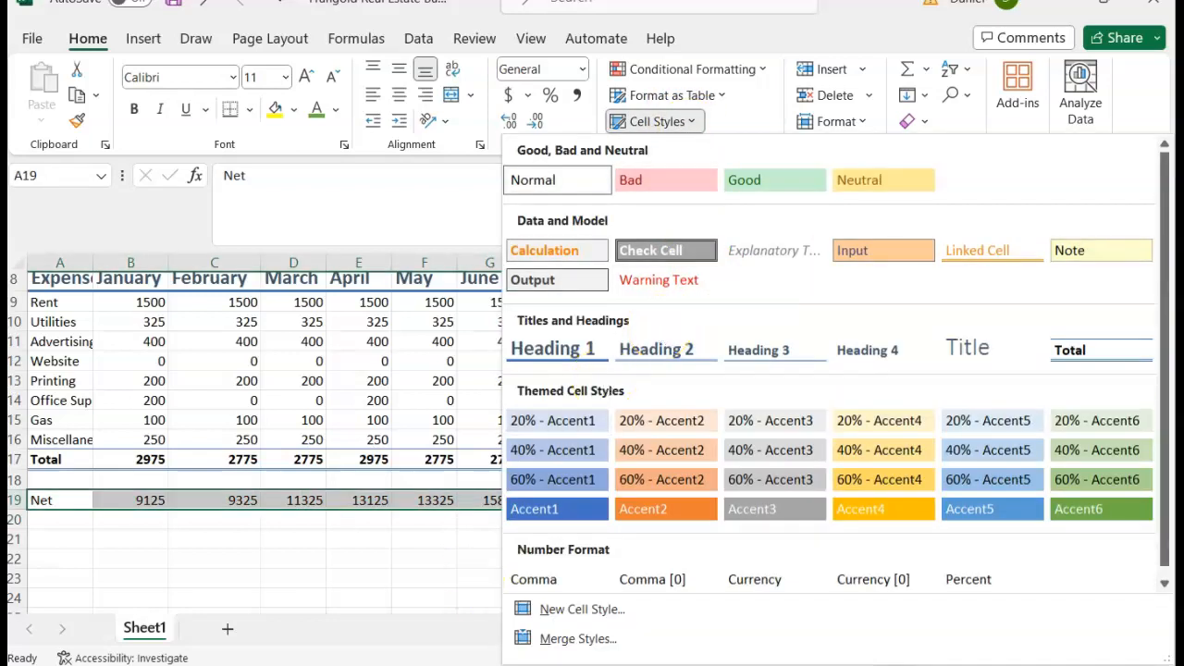
pyautogui.click(421, 665)
pyautogui.moveTo(483, 625)
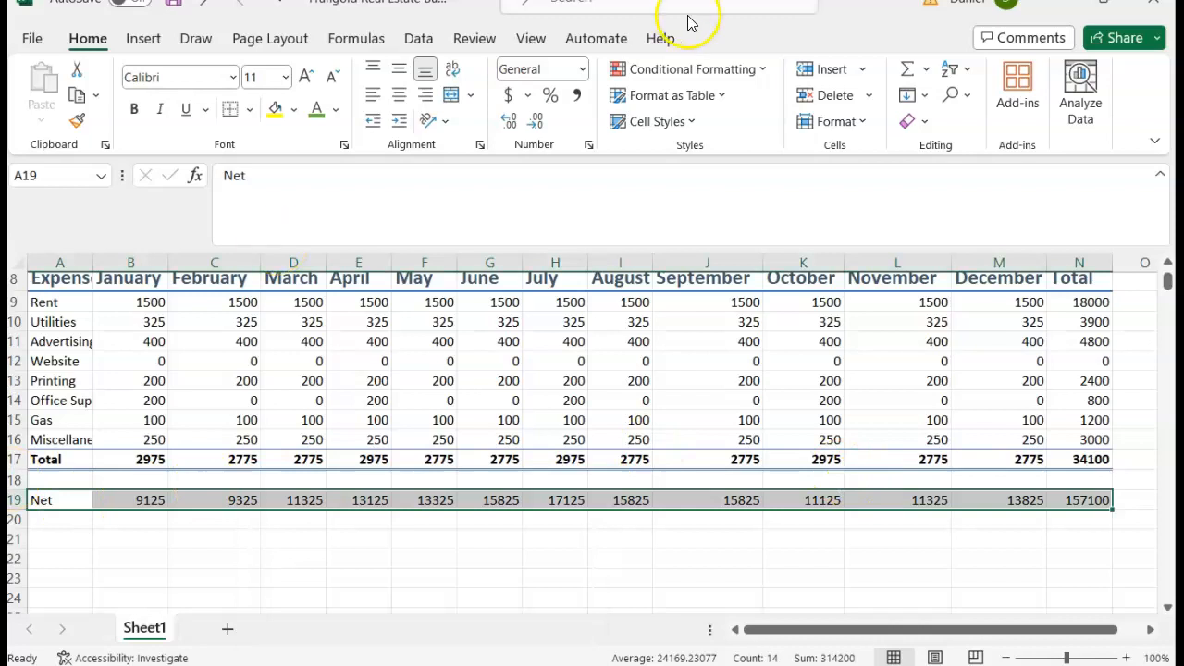
pyautogui.click(678, 121)
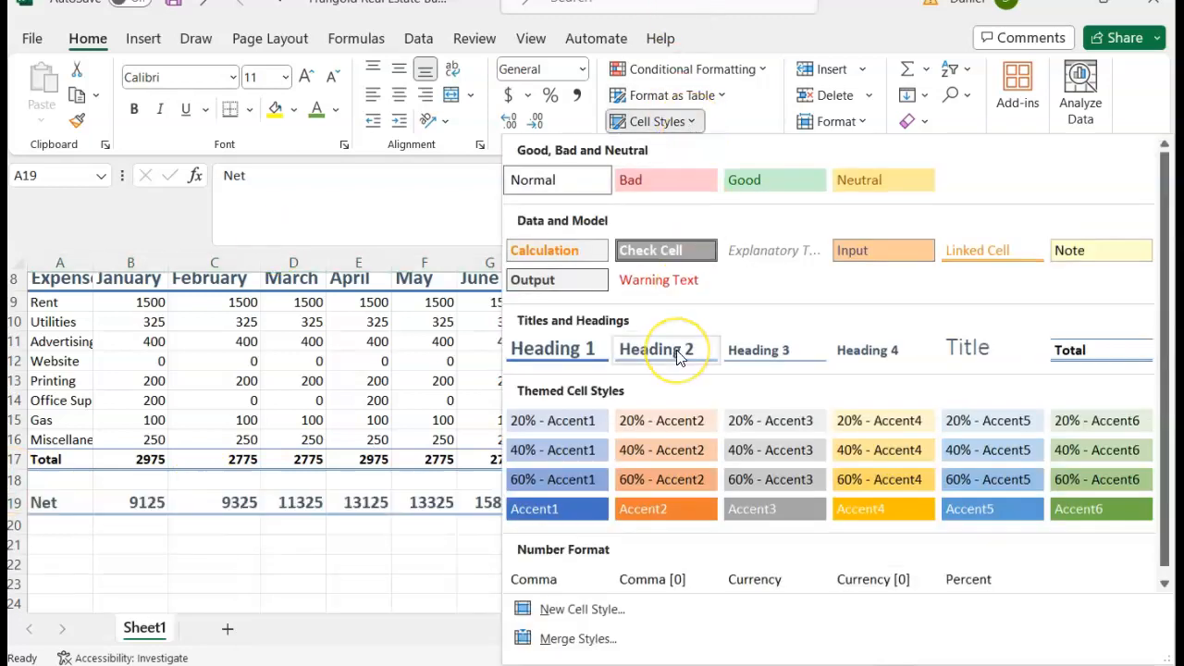
pyautogui.click(1084, 518)
pyautogui.click(451, 541)
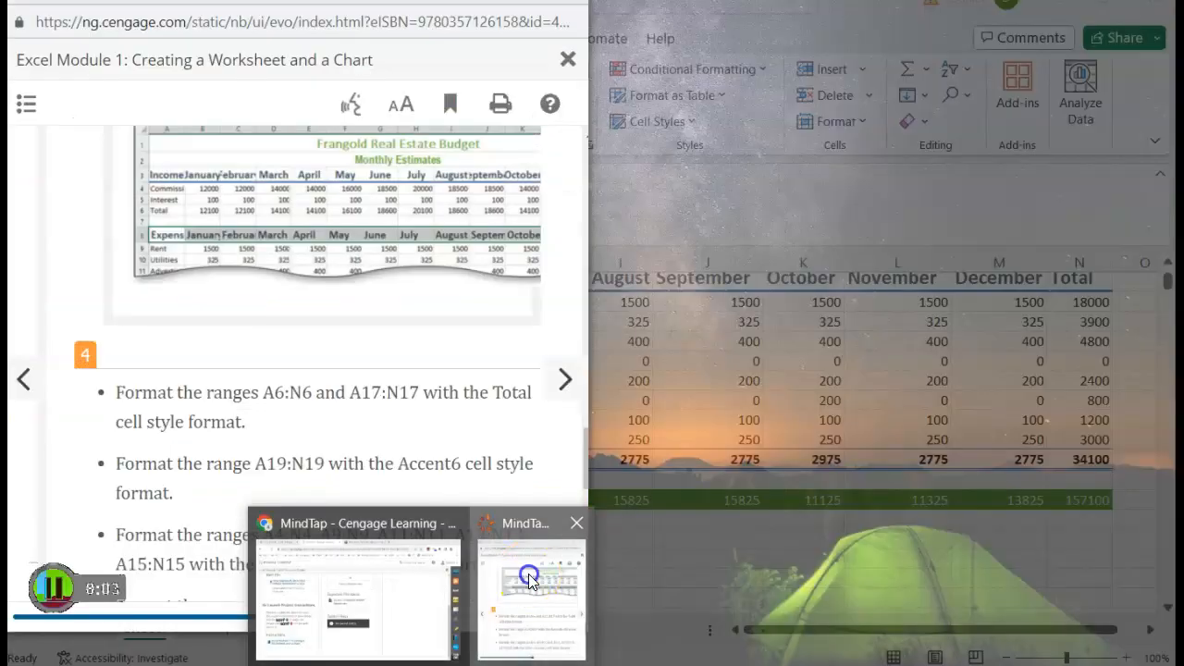
# - Read the e-book's step 4 ranges for the 20% and 40% - Accent6 cell styles, and return to the top of the Excel worksheet
pyautogui.click(529, 574)
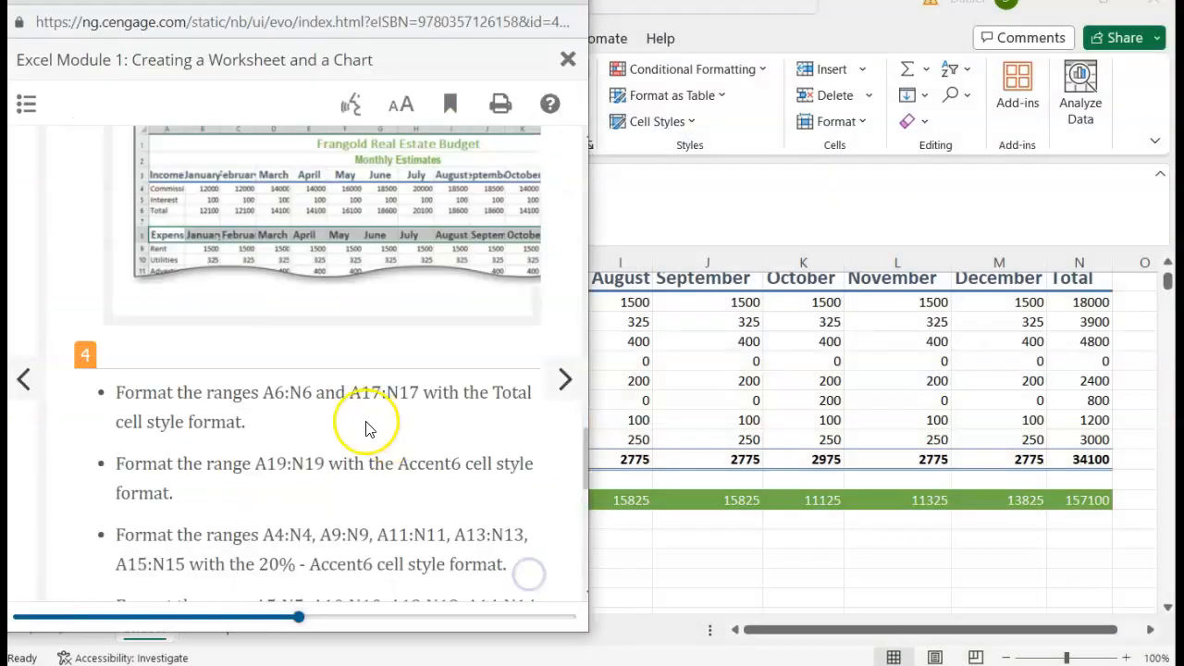
pyautogui.scroll(-3, 366, 429)
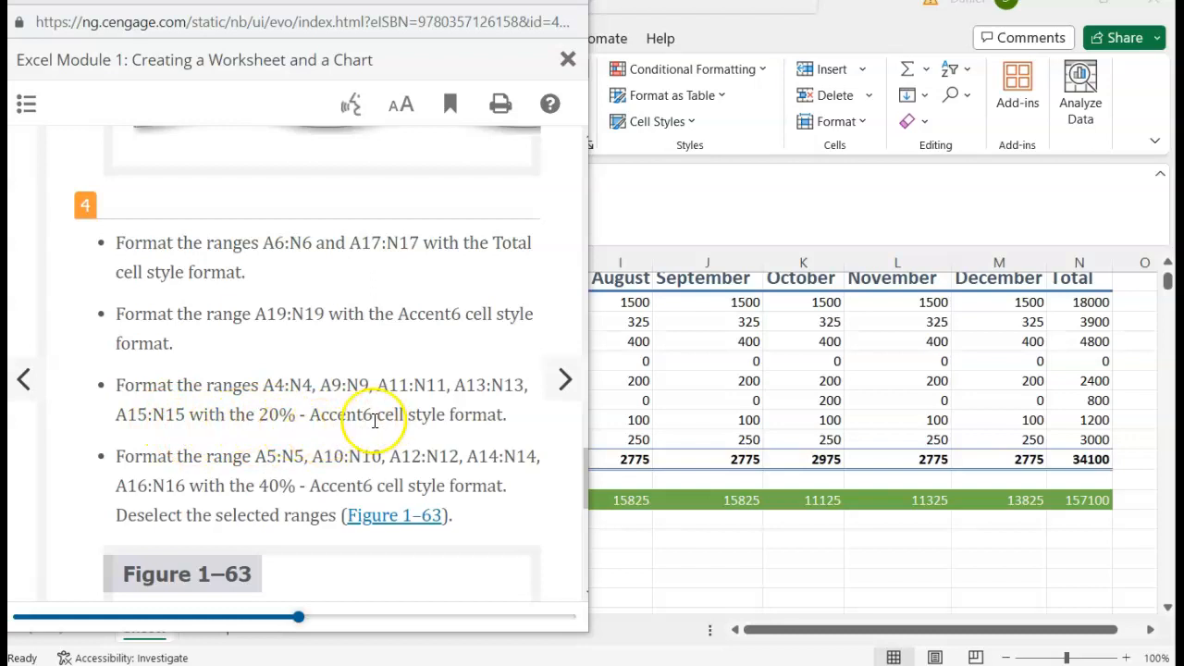
pyautogui.click(636, 425)
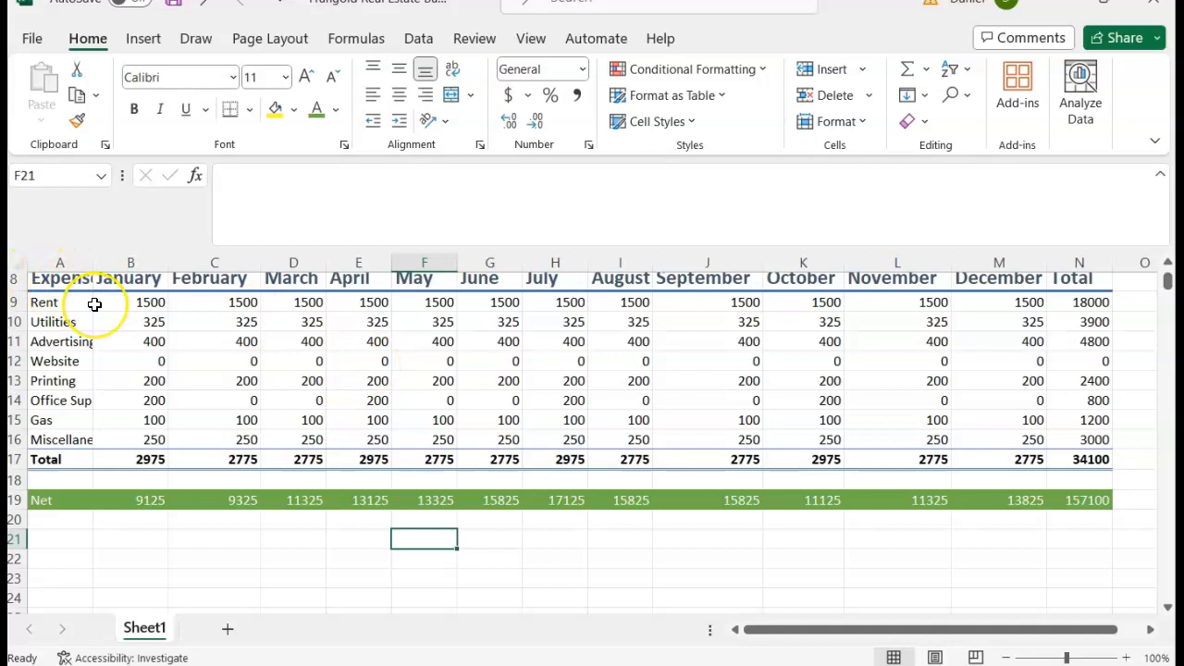
pyautogui.scroll(3, 94, 304)
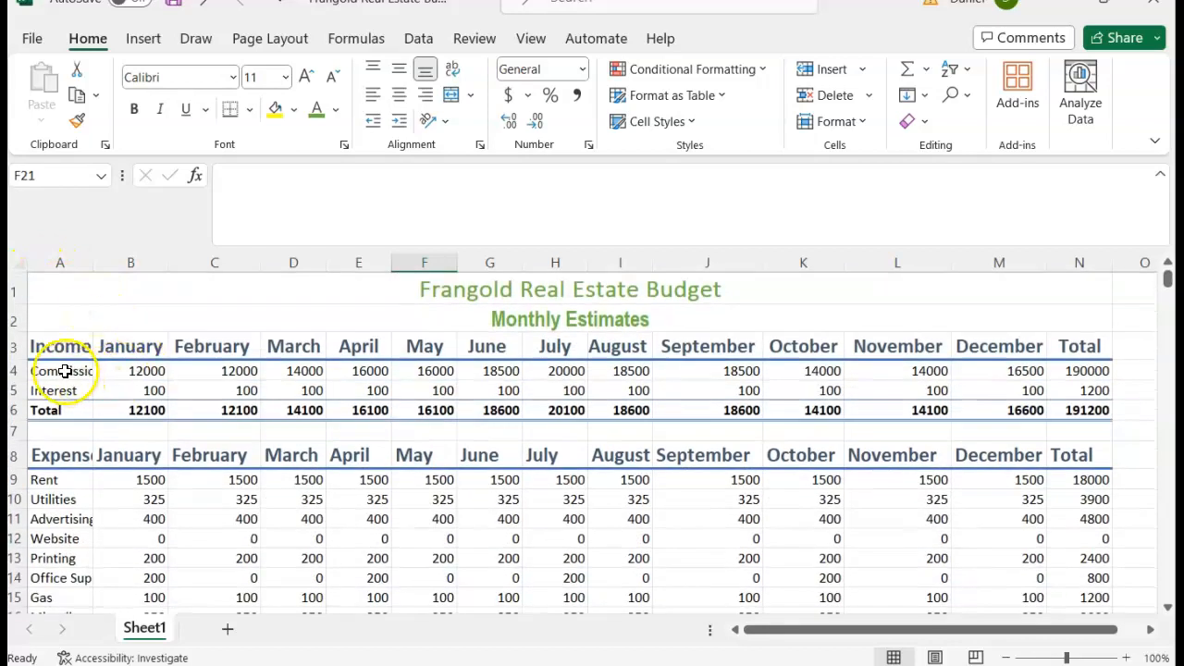
pyautogui.click(65, 371)
pyautogui.moveTo(64, 371); pyautogui.dragTo(1095, 392)
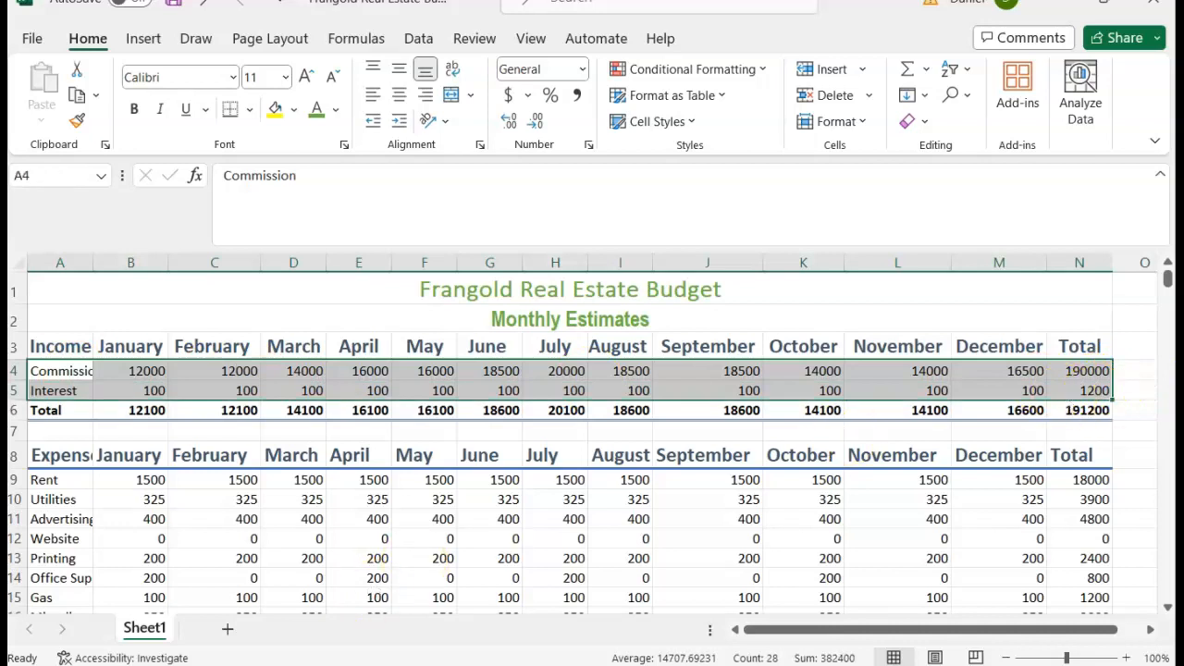
pyautogui.click(563, 584)
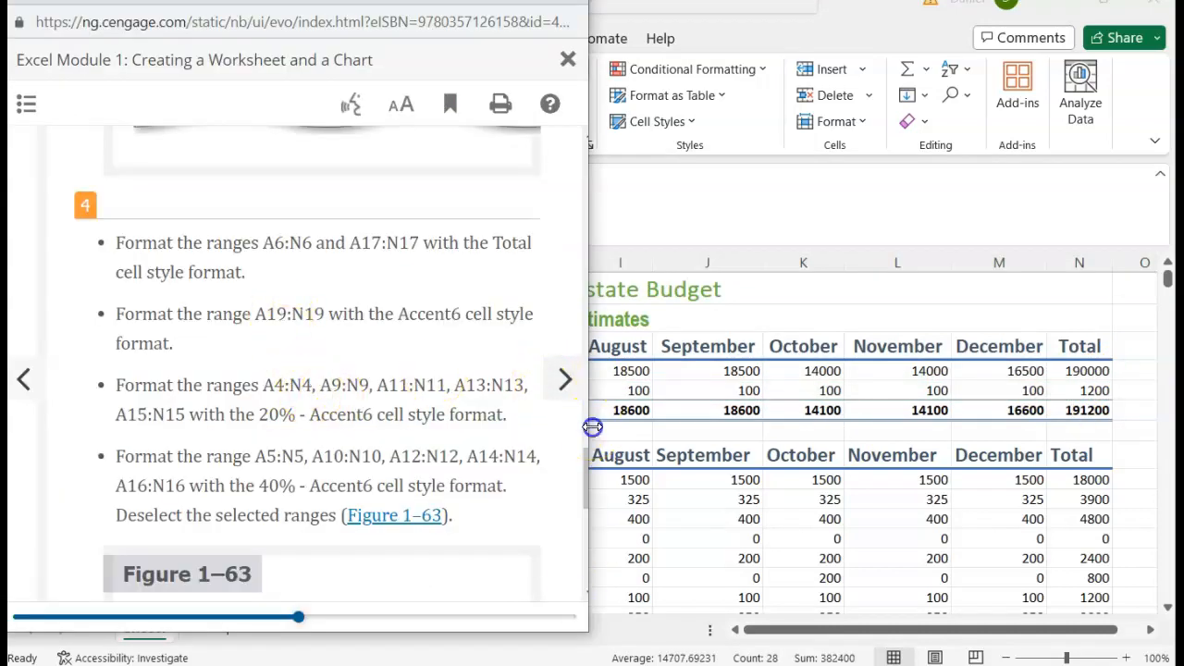
pyautogui.click(685, 449)
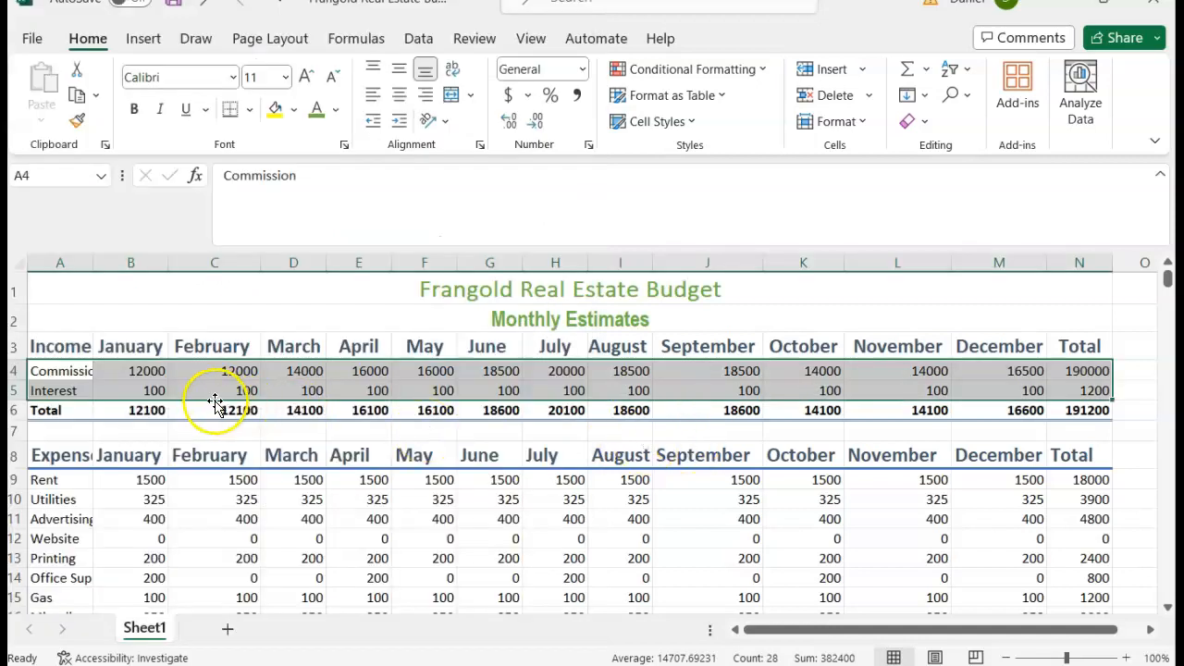
# - Apply the 20% - Accent6 cell style to the Commission row, A4 through N4, in Excel, and switch back to the e-book's step 4
pyautogui.click(42, 372)
pyautogui.moveTo(42, 372); pyautogui.dragTo(1087, 368)
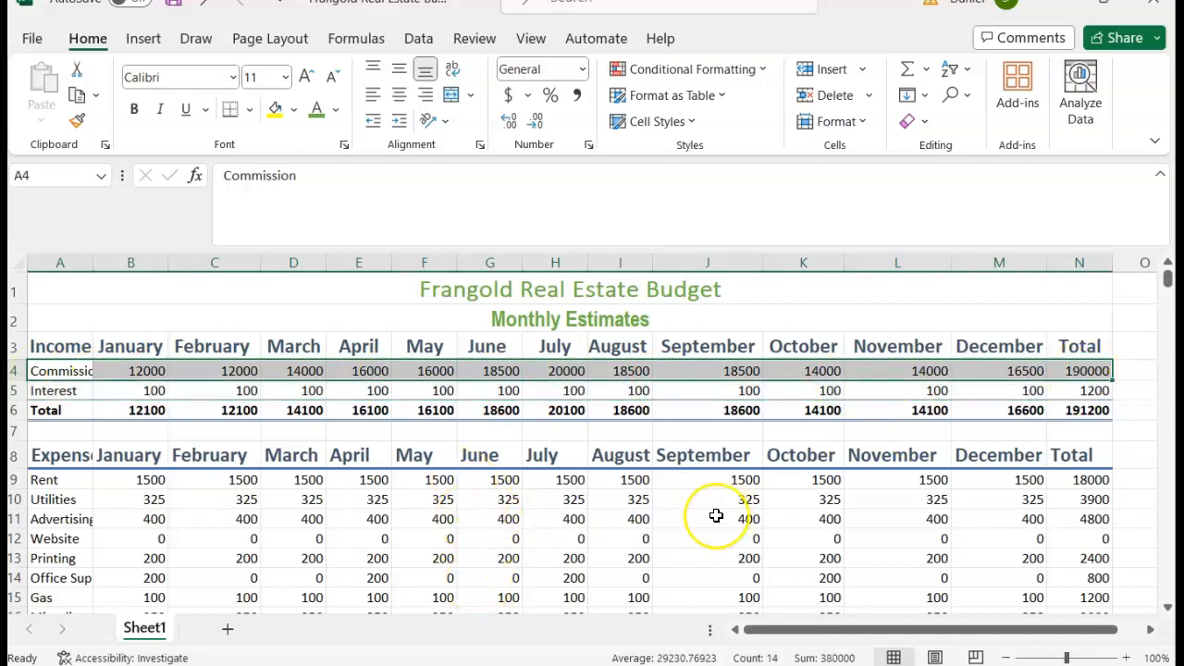
pyautogui.scroll(-2, 716, 515)
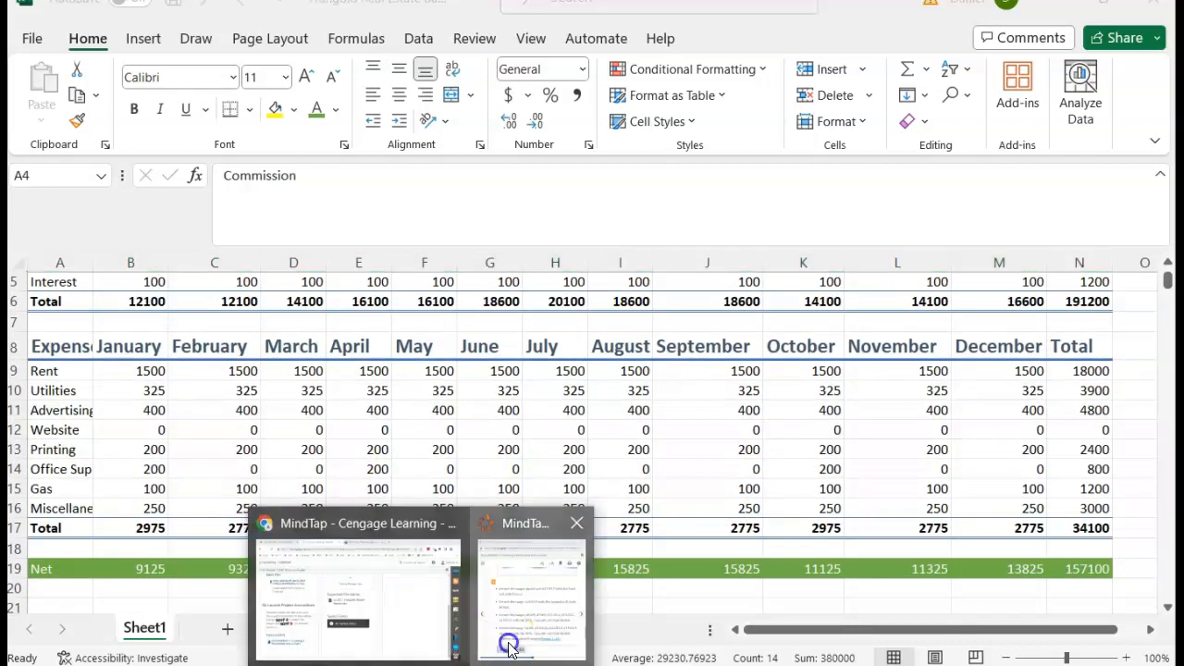
pyautogui.click(508, 638)
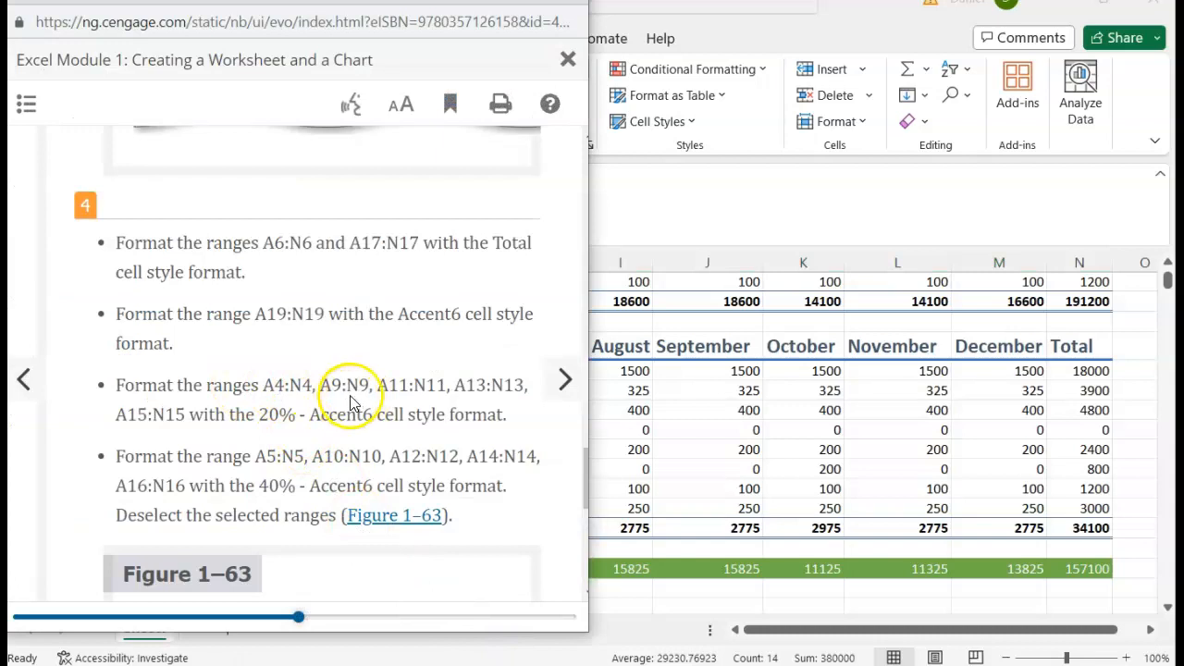
pyautogui.click(709, 421)
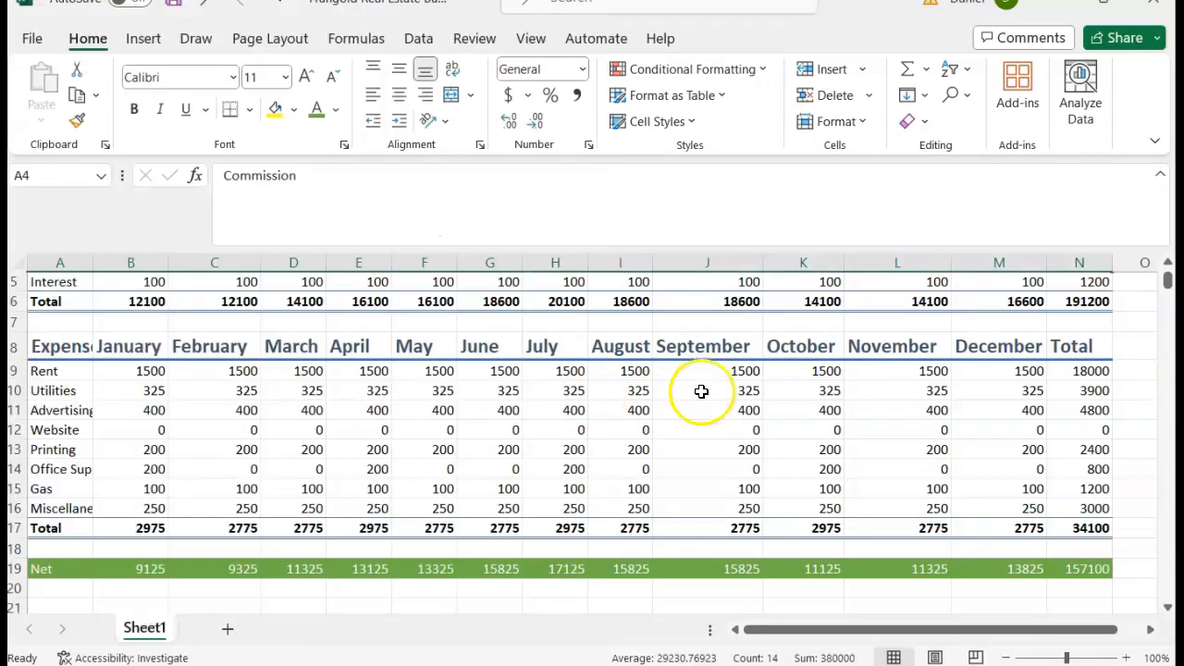
pyautogui.scroll(1, 701, 392)
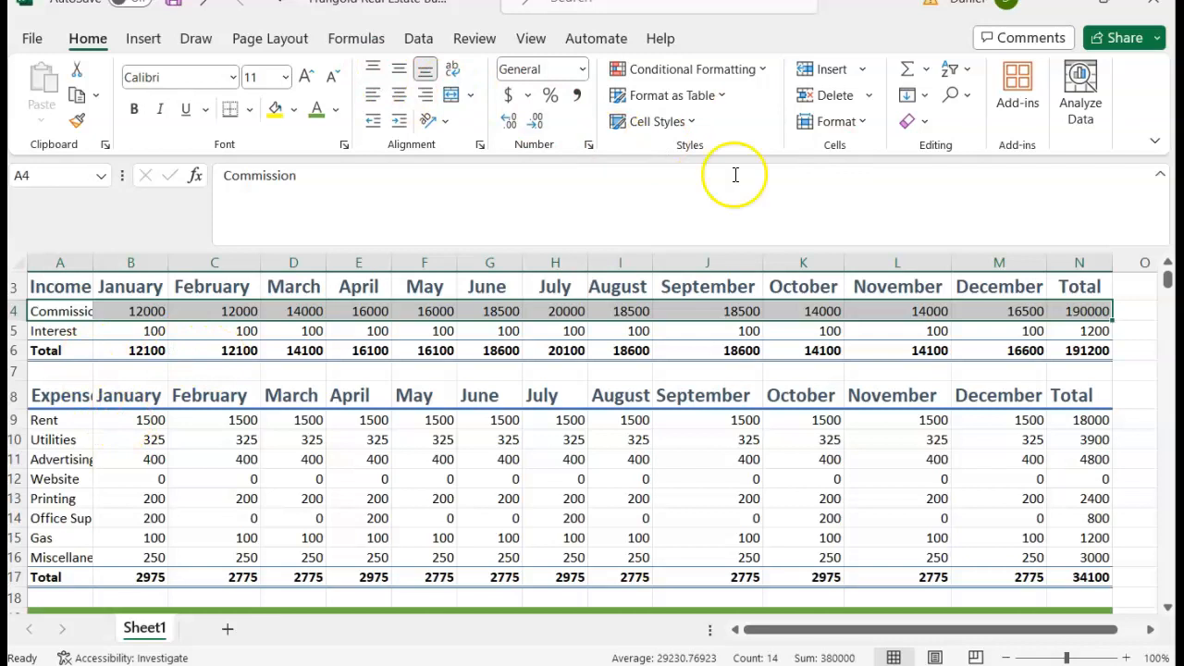
pyautogui.click(685, 121)
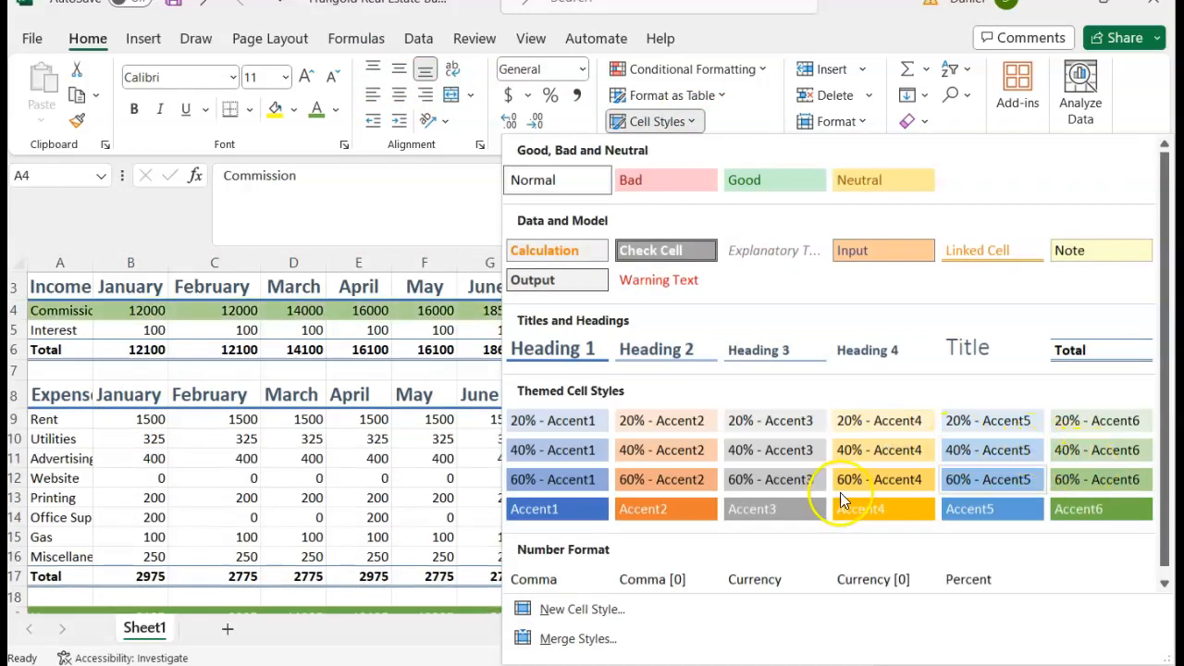
pyautogui.click(1082, 420)
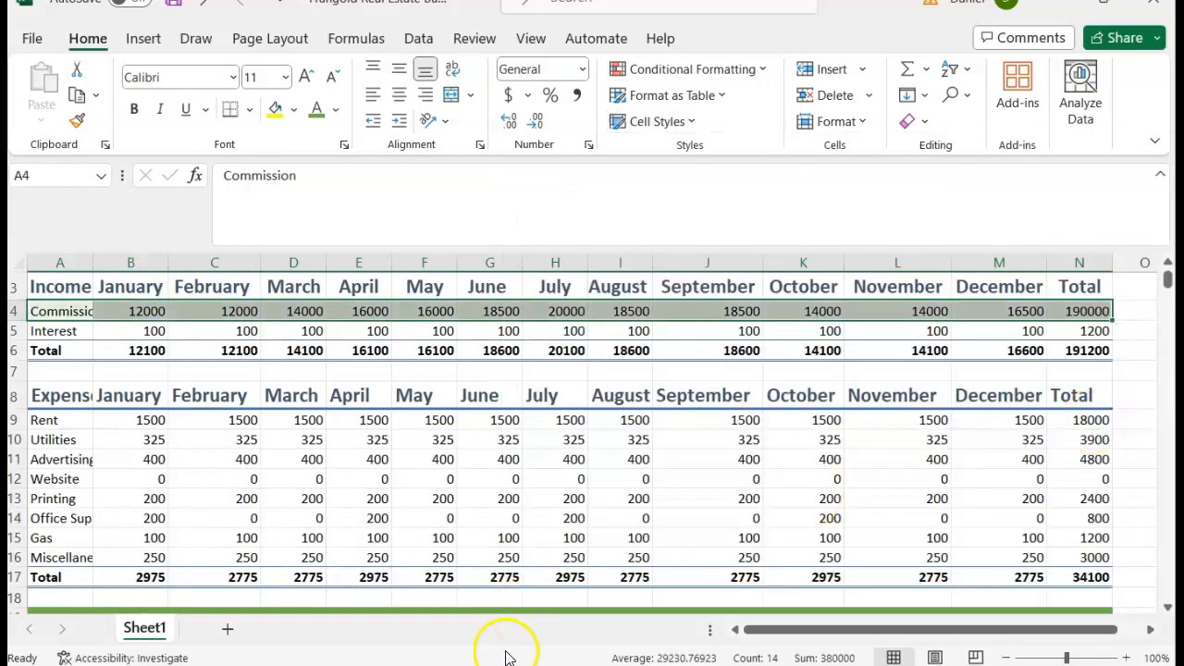
pyautogui.click(549, 580)
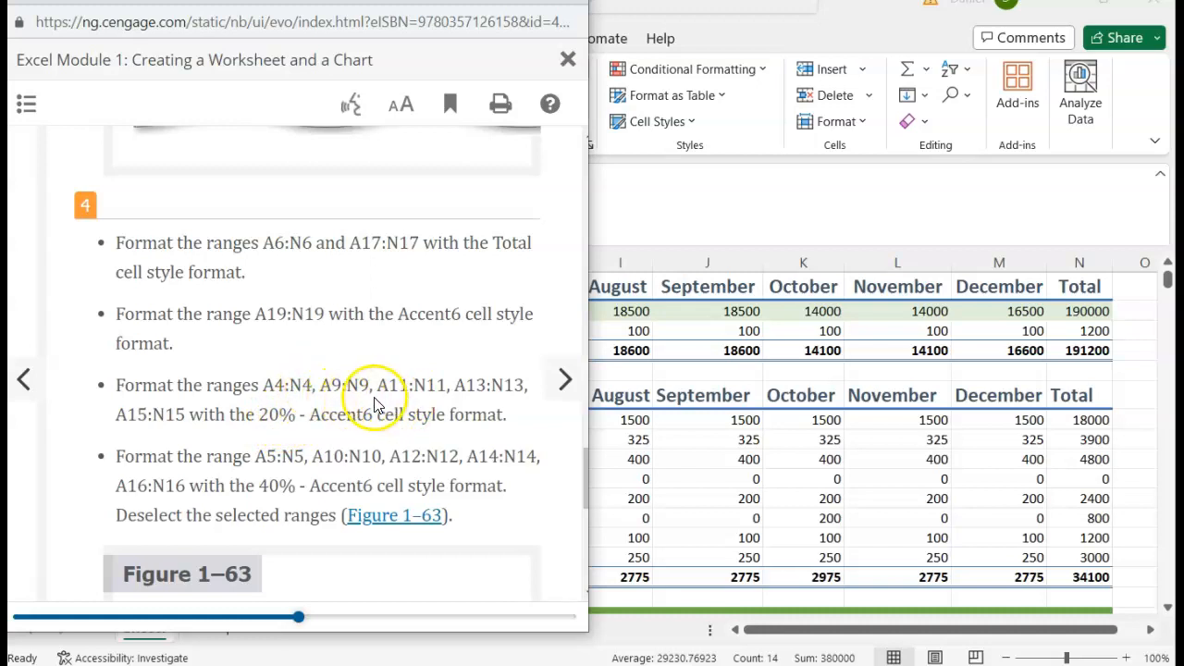
# - Switch to the Excel workbook and apply the 20% - Accent6 cell style to the Rent row, A9 through N9
pyautogui.click(806, 475)
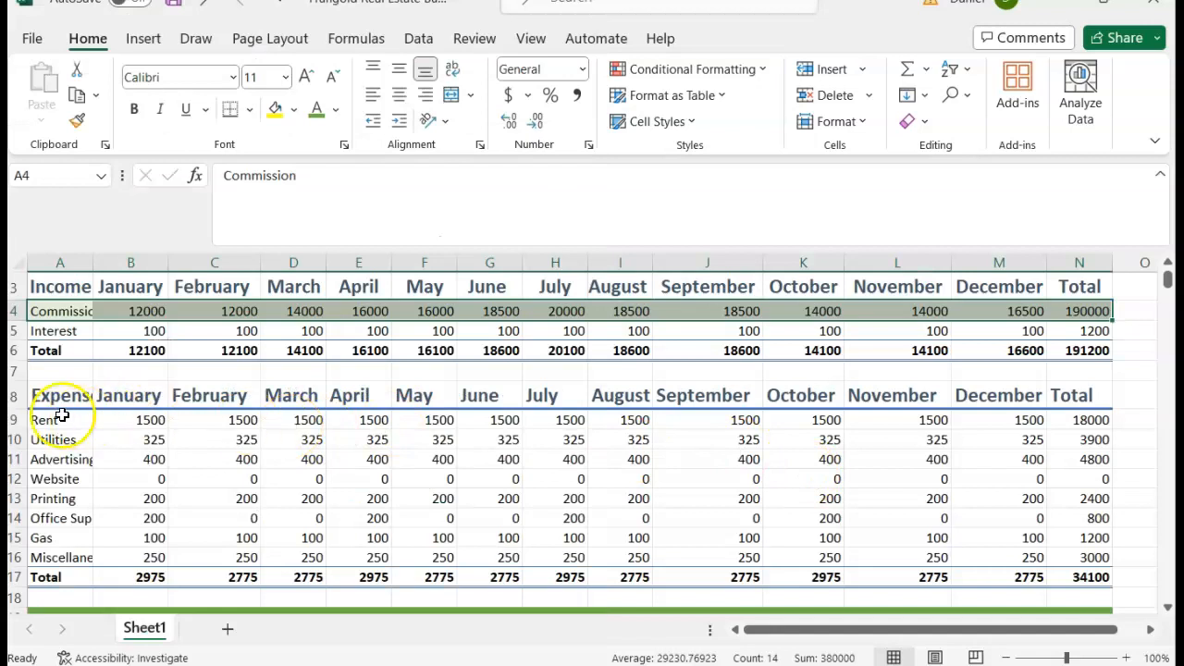
pyautogui.moveTo(58, 419); pyautogui.dragTo(1146, 431)
pyautogui.click(504, 457)
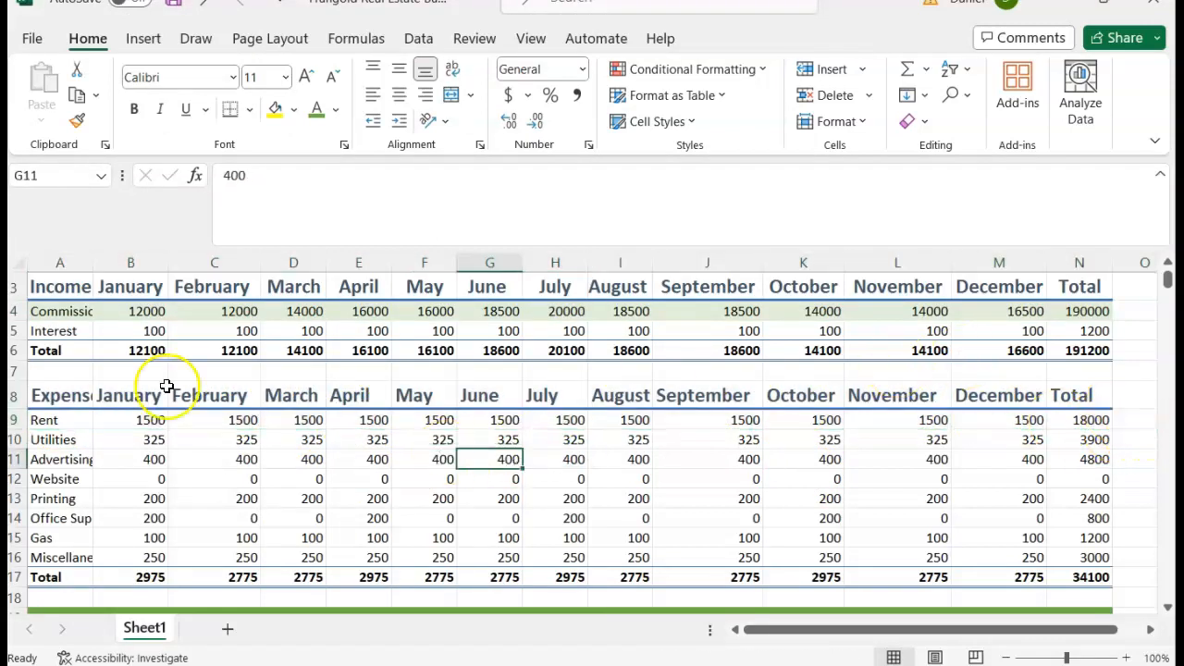
pyautogui.moveTo(41, 418); pyautogui.dragTo(1070, 427)
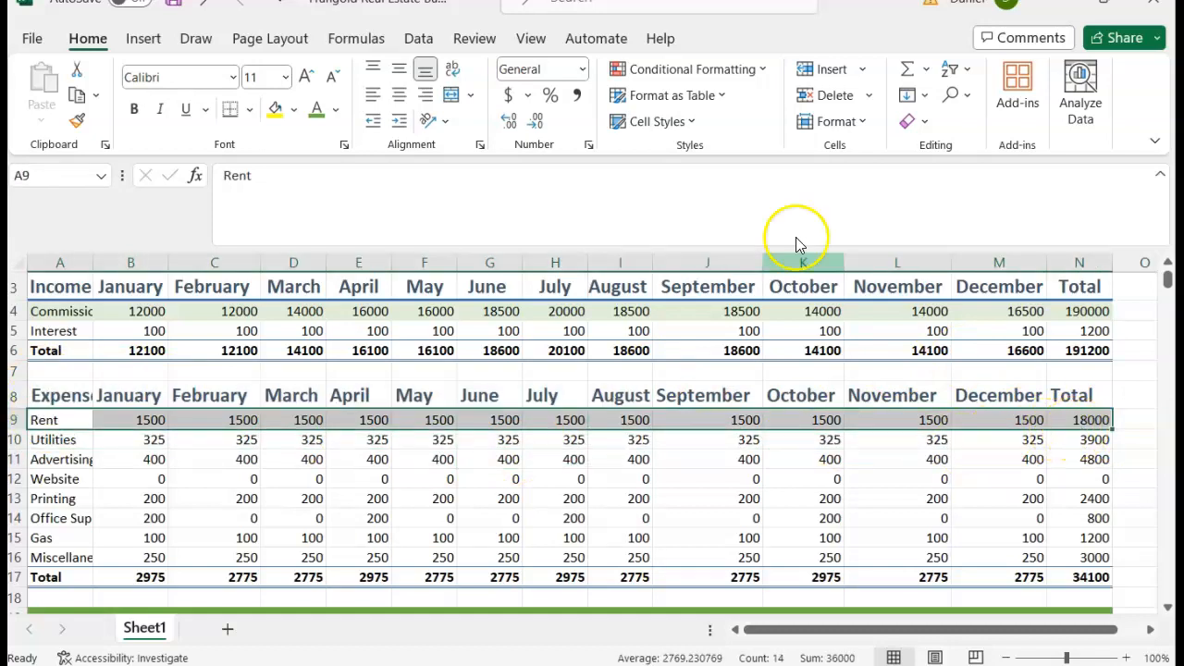
pyautogui.click(689, 127)
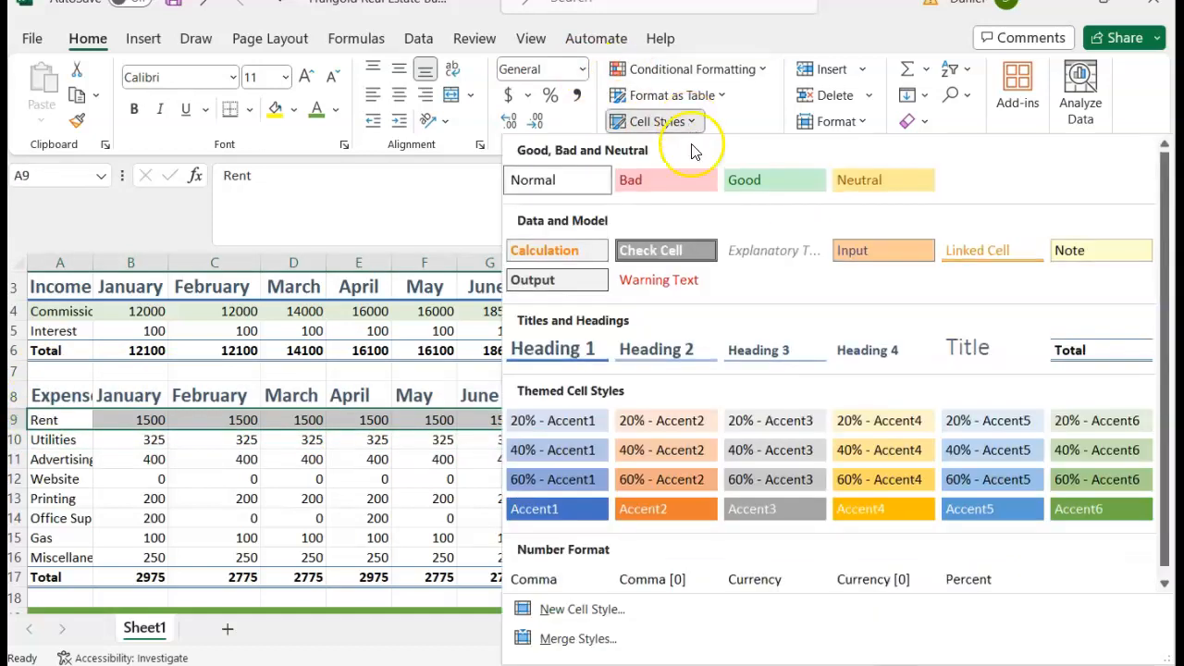
pyautogui.click(1091, 421)
# - Check the next range in the e-book, and apply the 20% - Accent6 cell style to the Advertising row, A11 through N11, in Excel
pyautogui.click(537, 597)
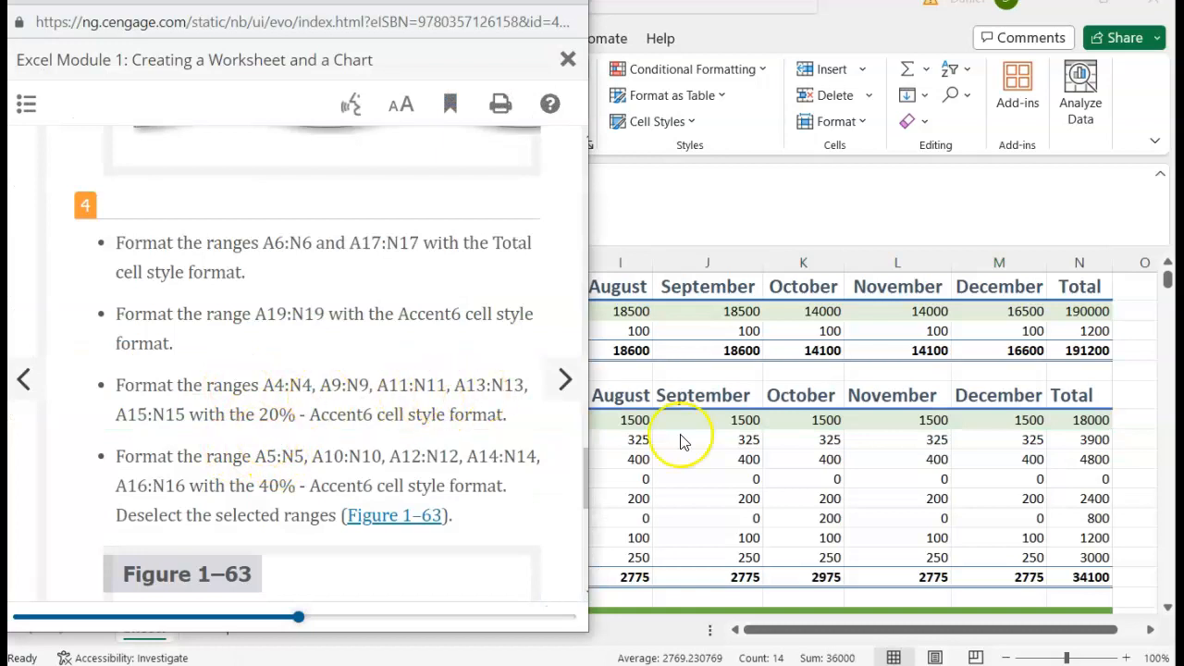
pyautogui.hotkey('alt', 'Tab')
pyautogui.moveTo(45, 462); pyautogui.dragTo(1092, 459)
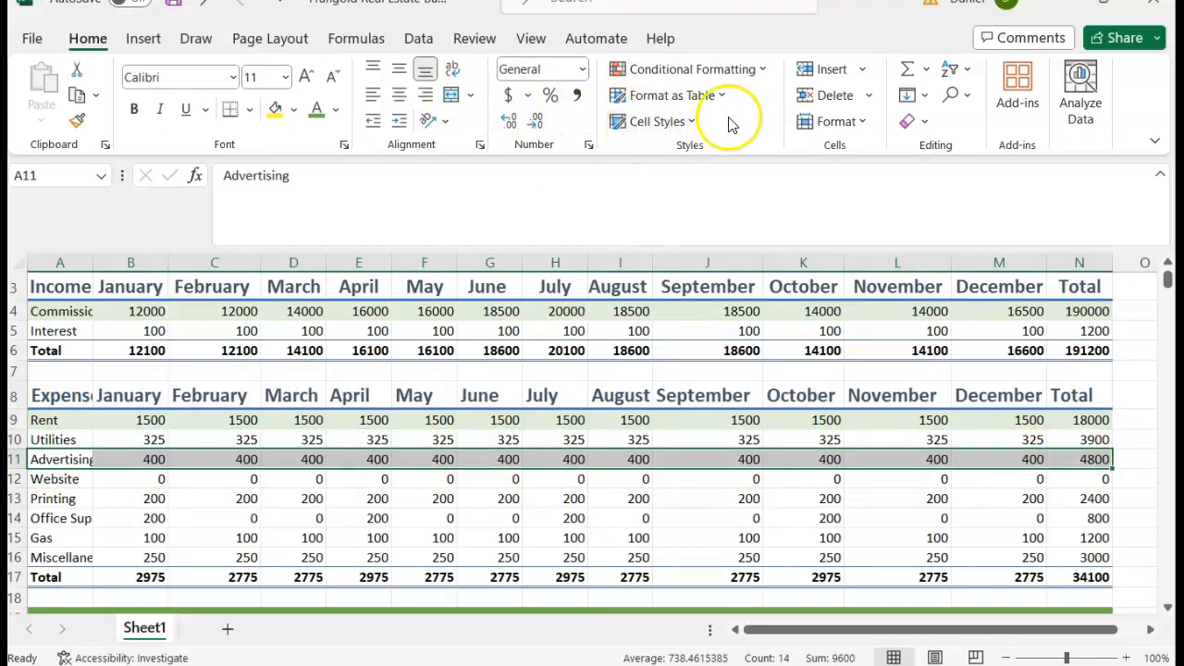
pyautogui.click(682, 124)
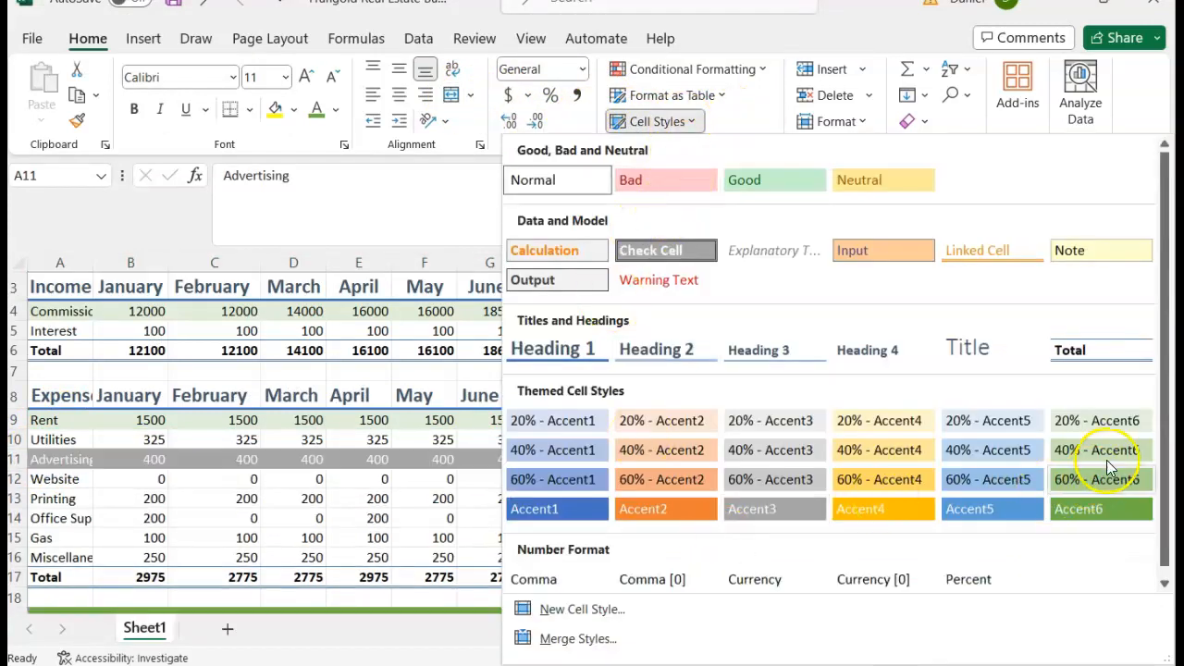
pyautogui.click(1101, 425)
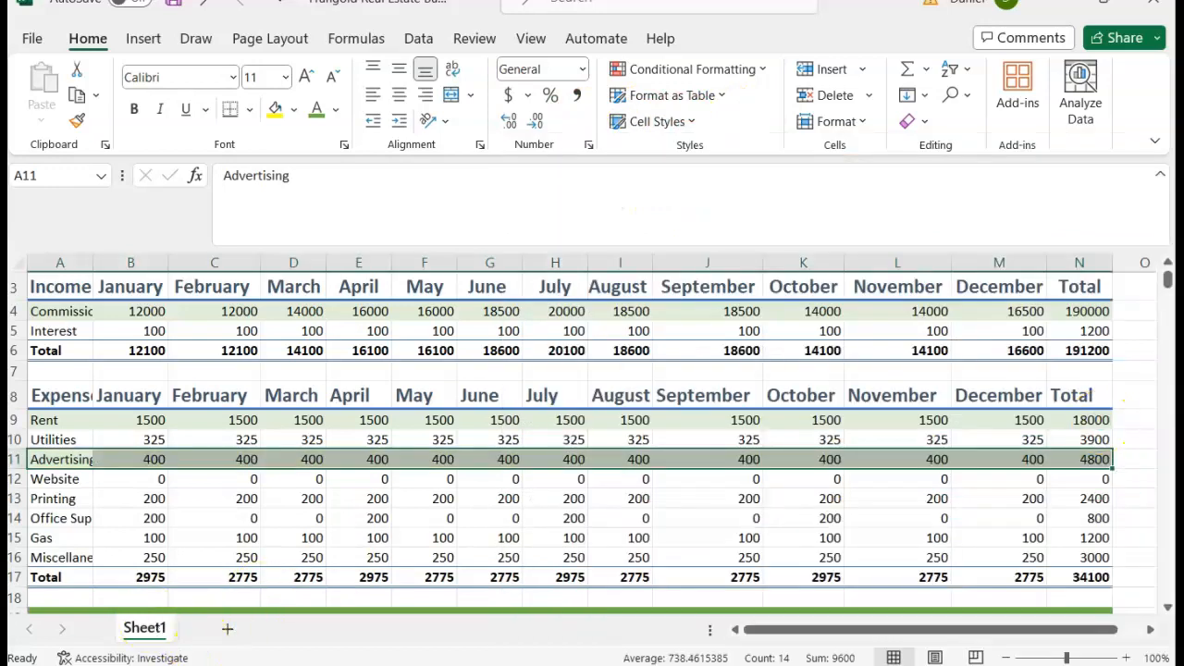
# - Apply the 20% - Accent6 cell style to the Printing row, A13 through N13
pyautogui.click(62, 505)
pyautogui.click(50, 498)
pyautogui.moveTo(41, 502); pyautogui.dragTo(1069, 499)
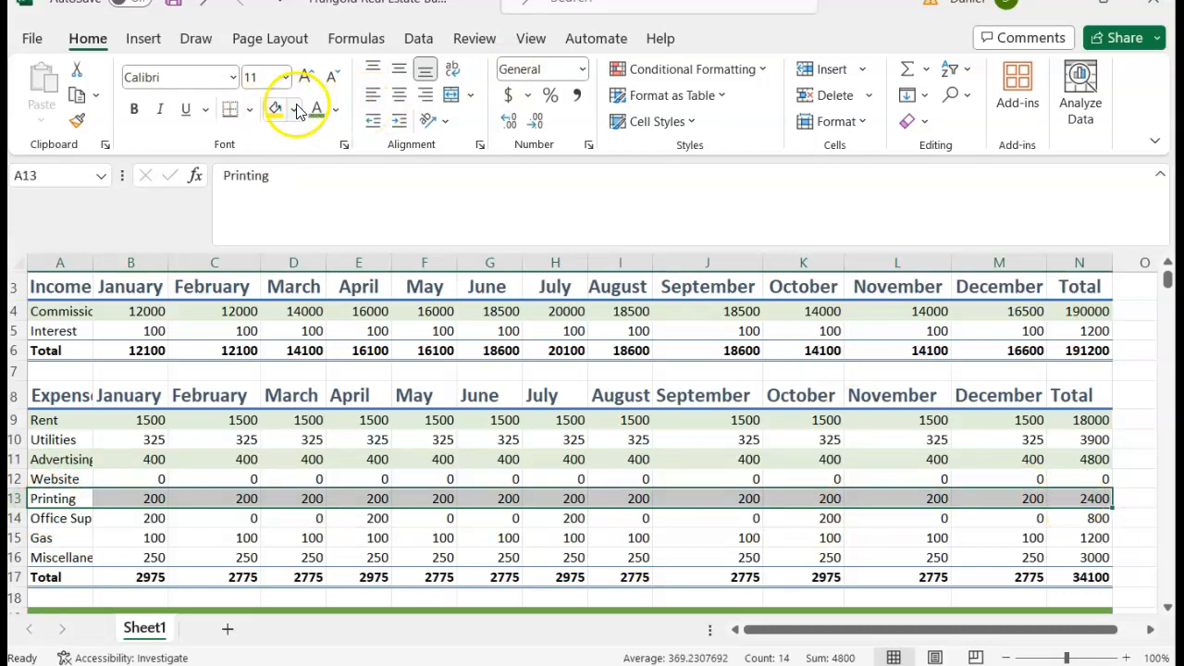
pyautogui.click(668, 124)
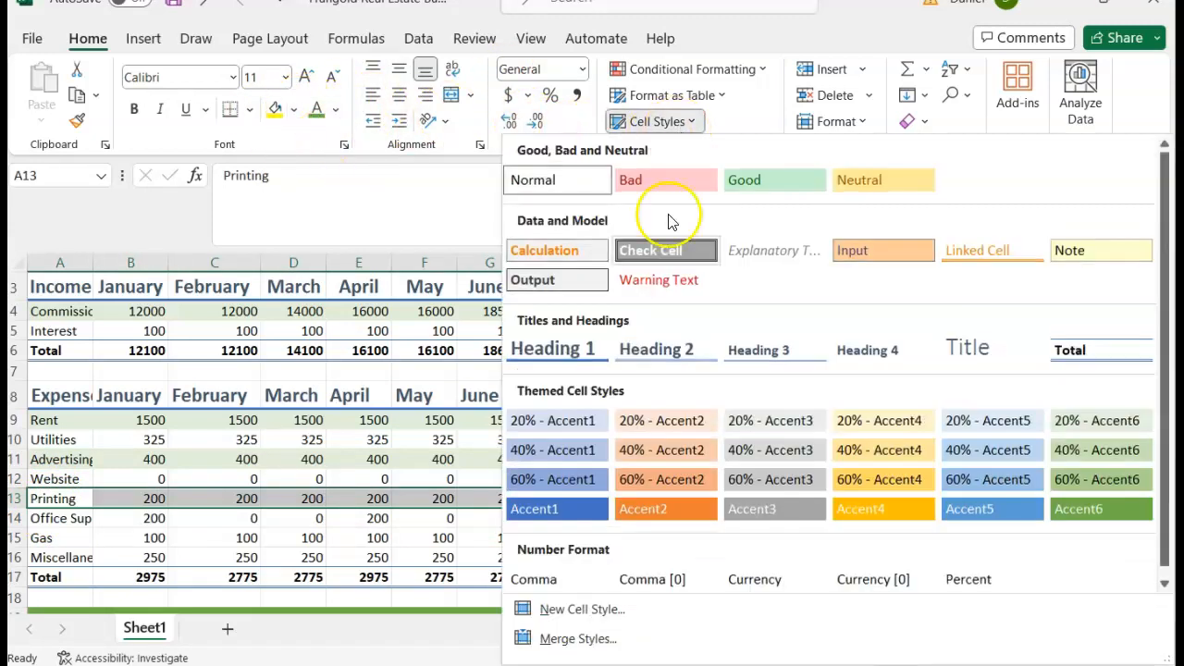
pyautogui.click(1087, 425)
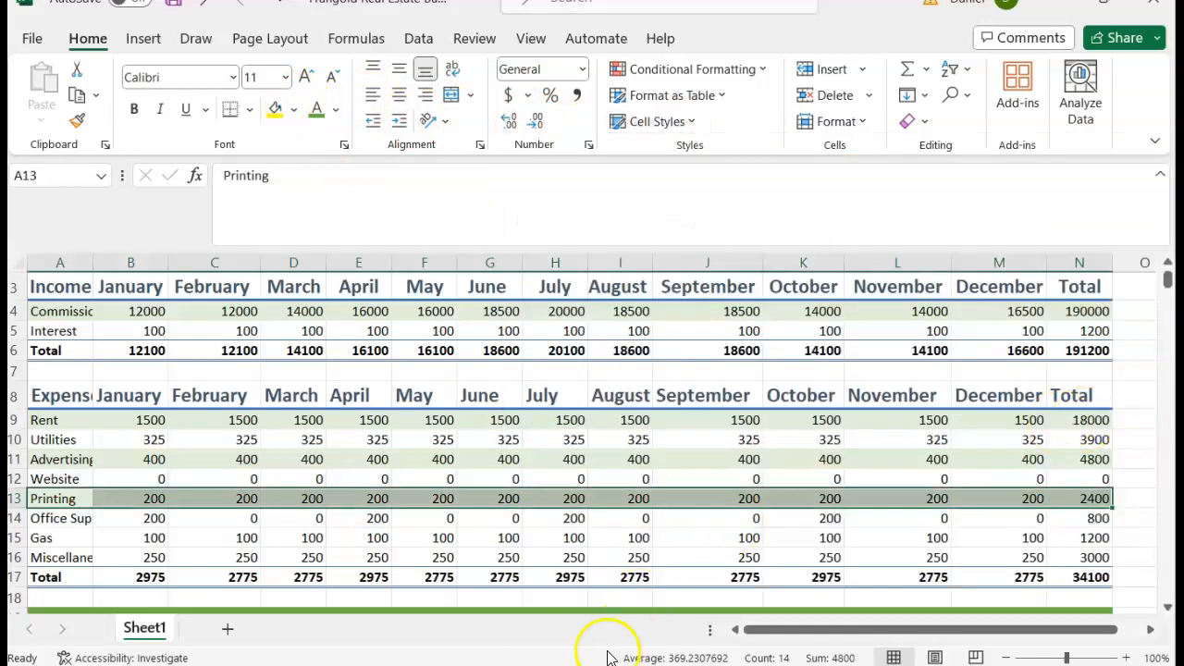
# - Check the last 20% range in the e-book, and apply the 20% - Accent6 cell style to the Gas row, A15 through N15, in Excel
pyautogui.click(508, 613)
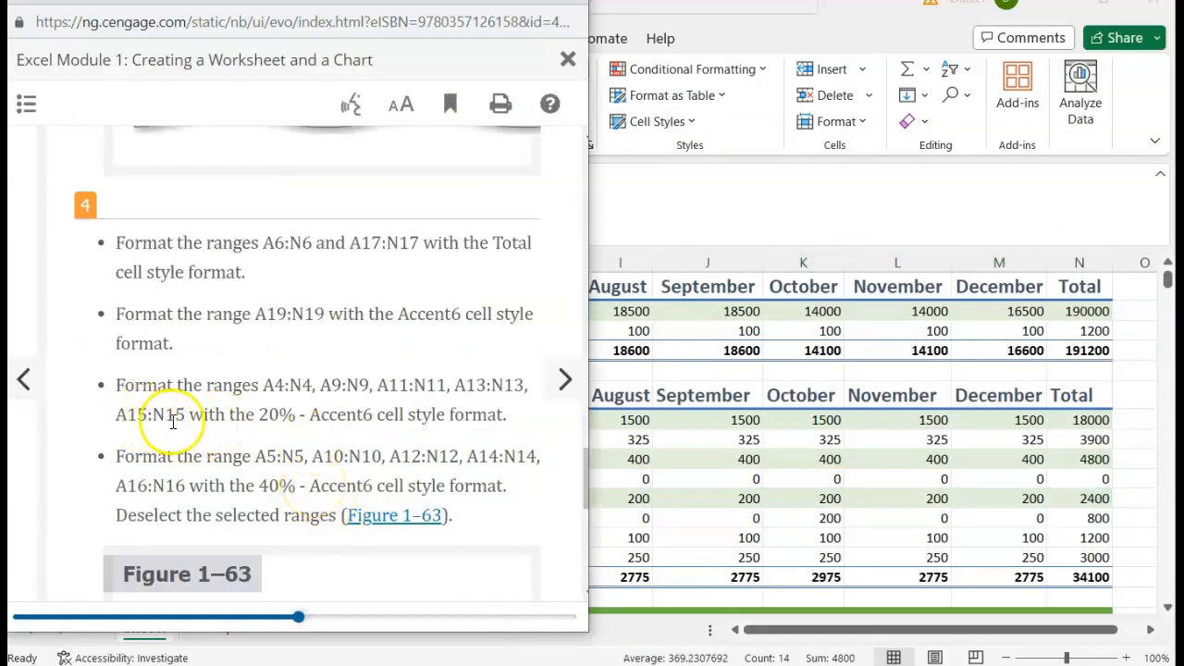
pyautogui.click(827, 463)
pyautogui.click(46, 535)
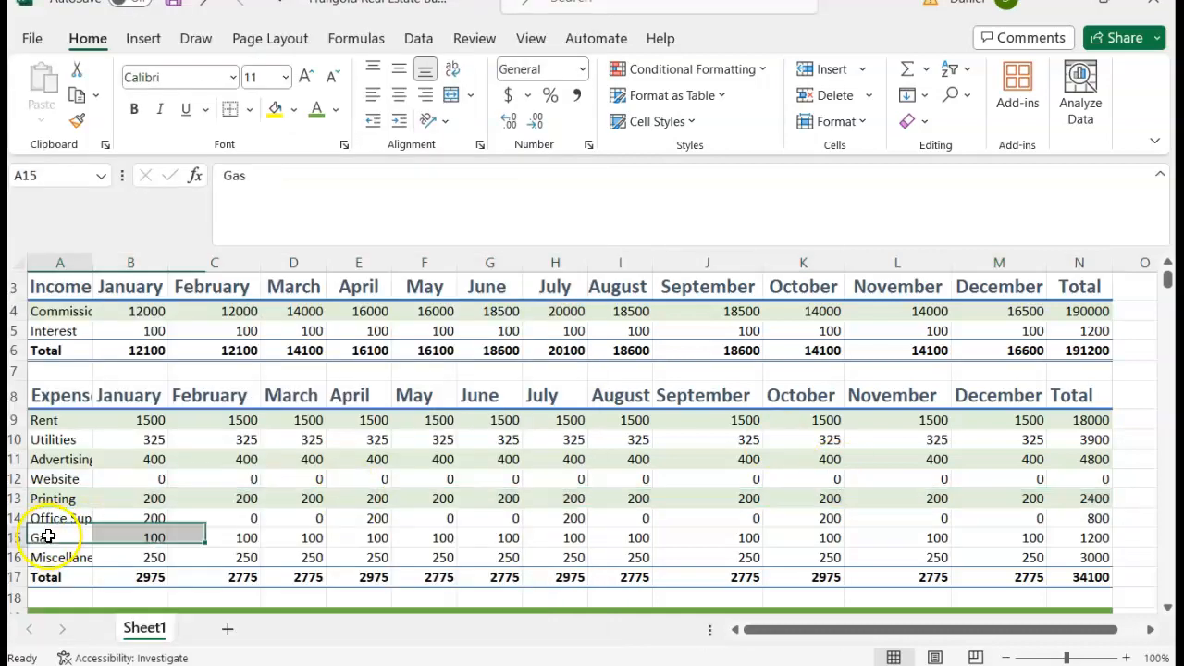
pyautogui.moveTo(149, 538); pyautogui.dragTo(1087, 537)
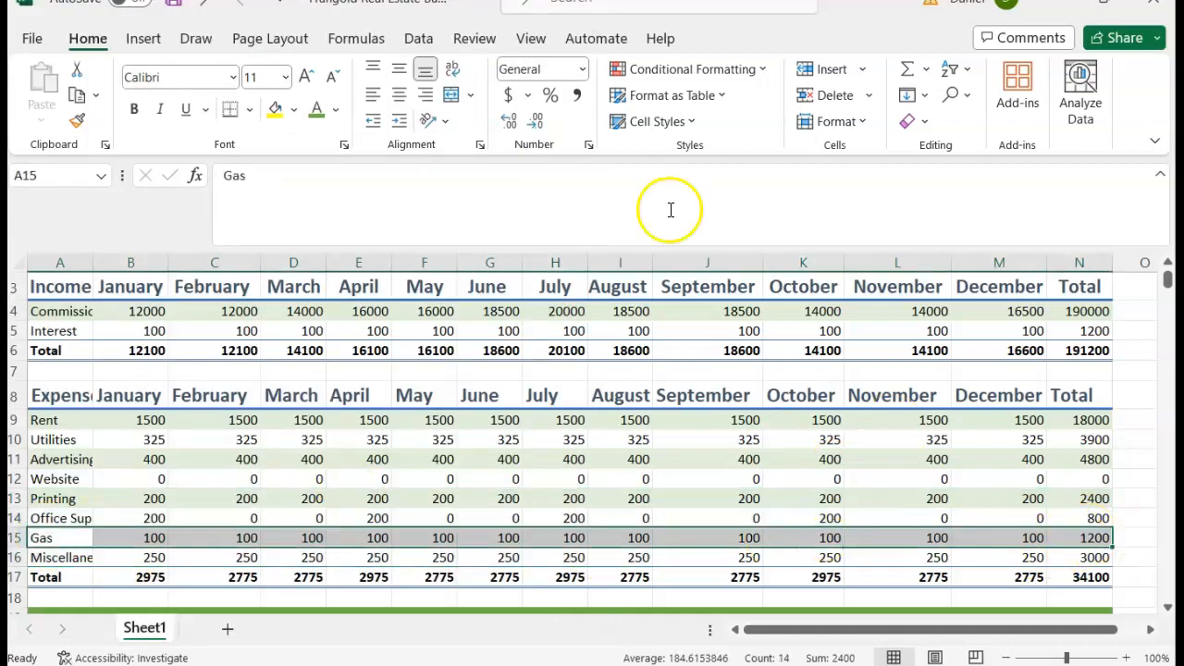
pyautogui.click(682, 122)
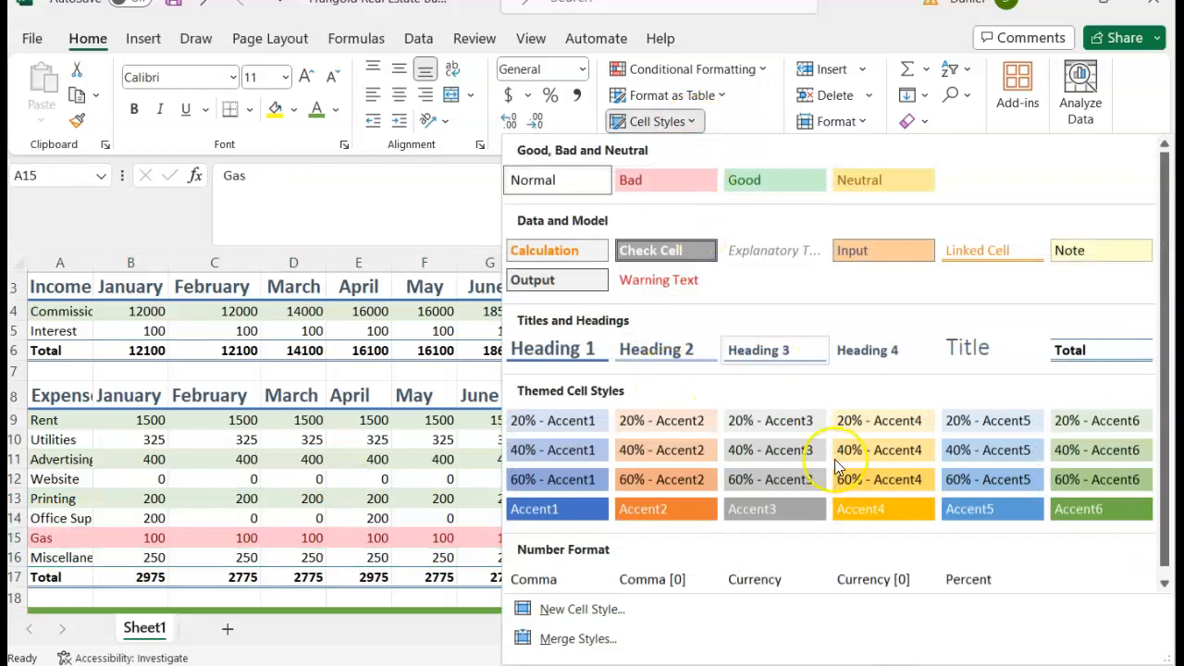
pyautogui.click(1073, 421)
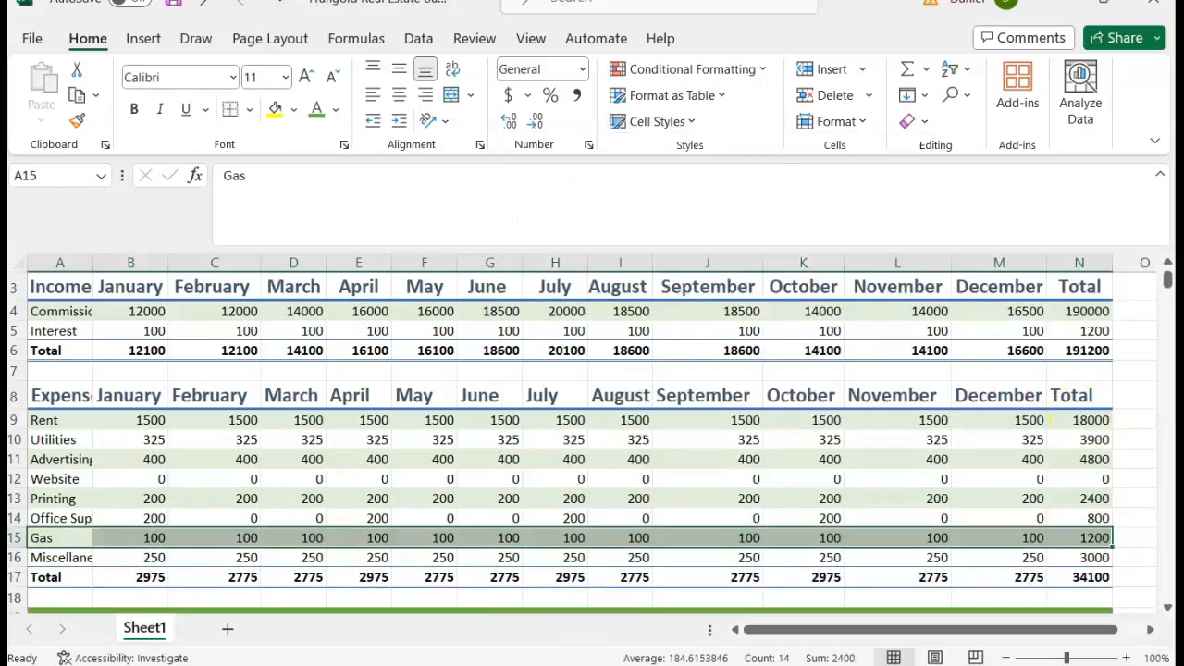
# - Read the e-book's 40% - Accent6 ranges, and apply that cell style to the Interest row, A5 through N5, in Excel
pyautogui.click(544, 606)
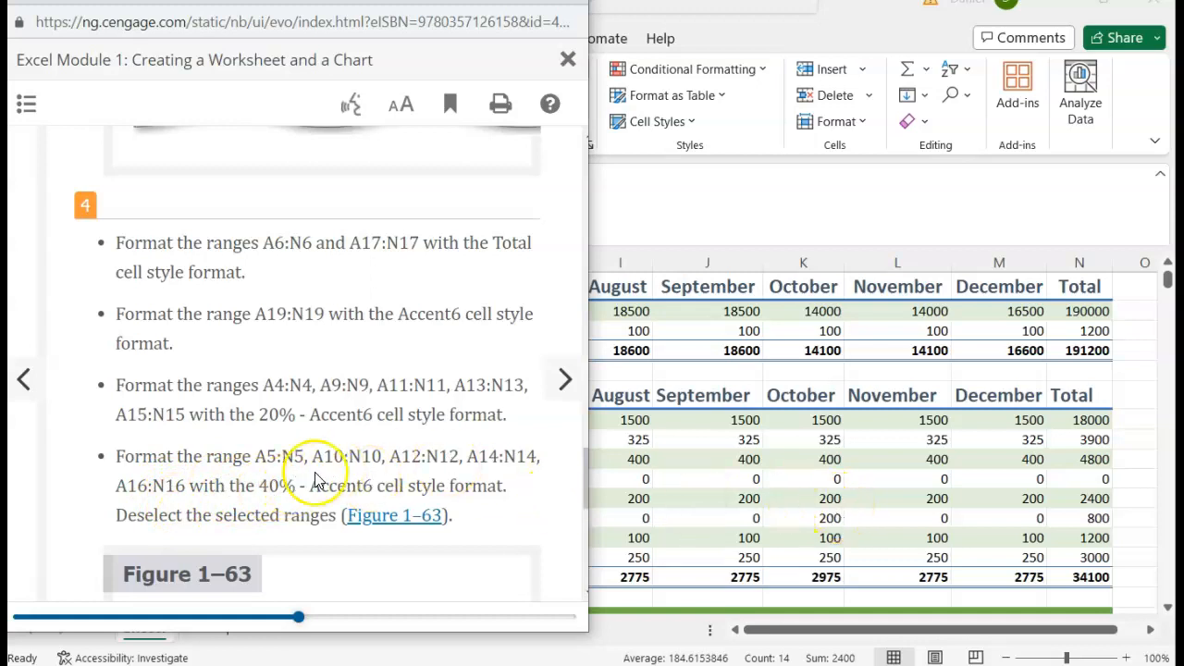
pyautogui.click(664, 514)
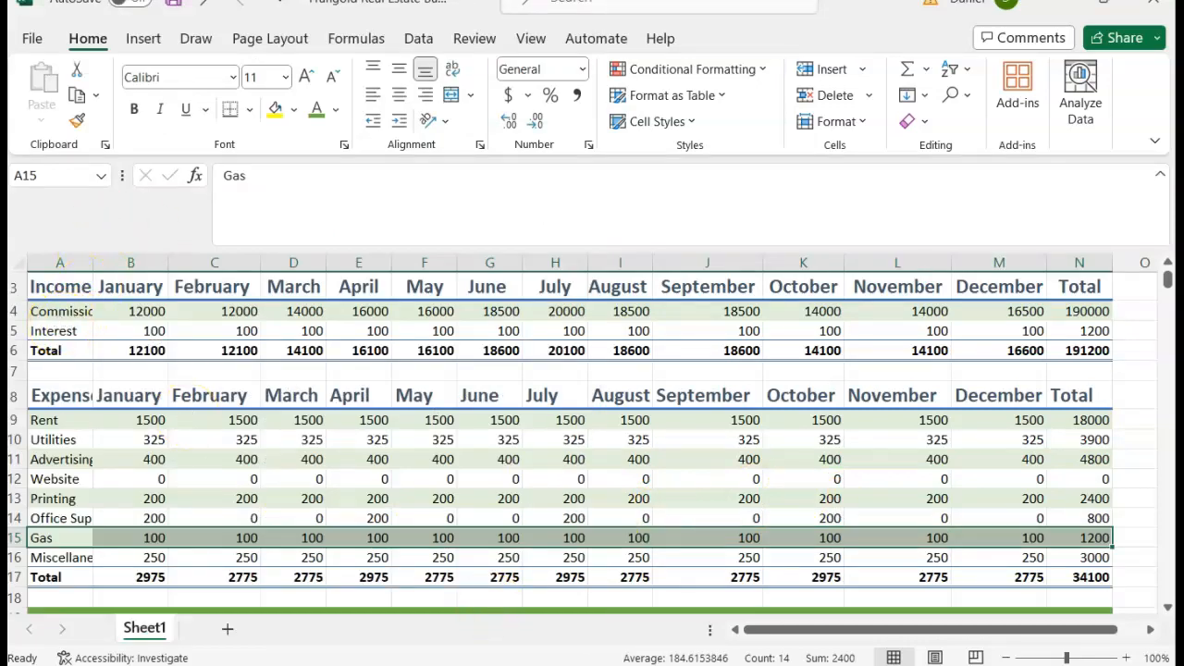
pyautogui.click(505, 634)
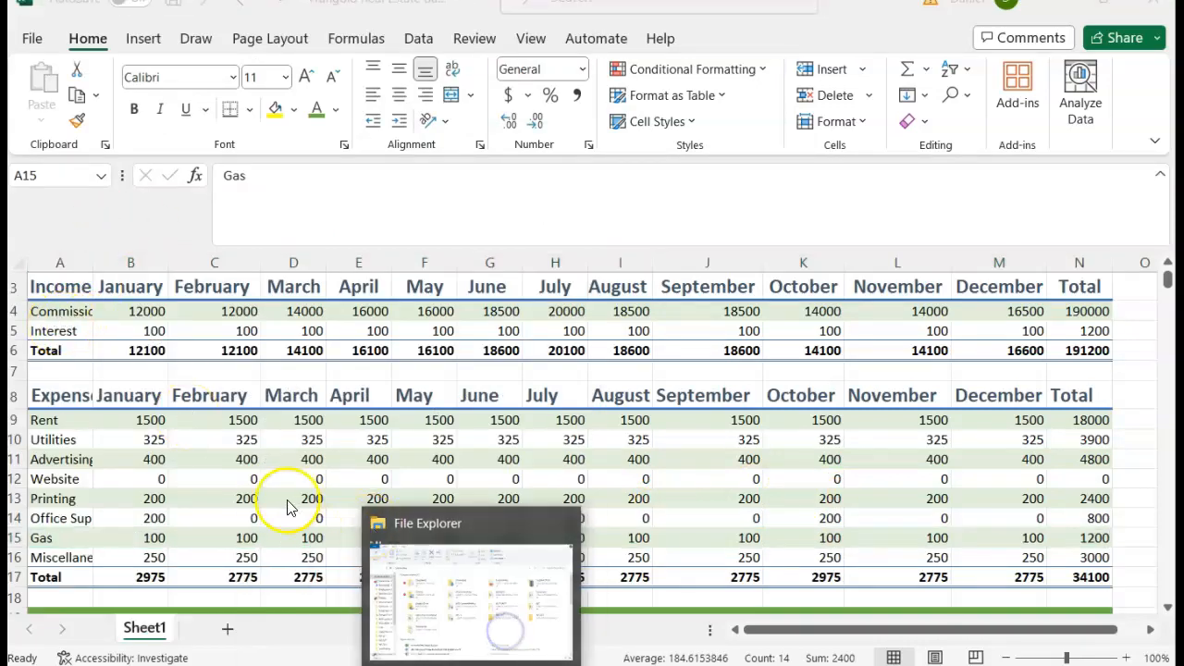
pyautogui.click(520, 618)
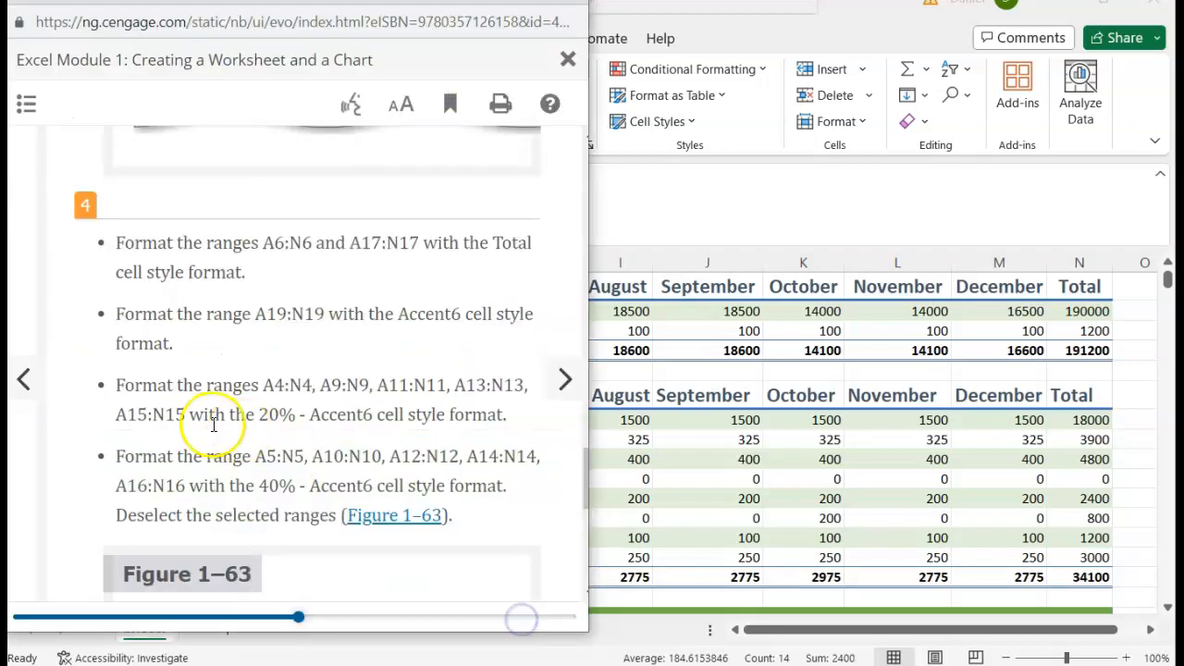
pyautogui.hotkey('alt', 'Tab')
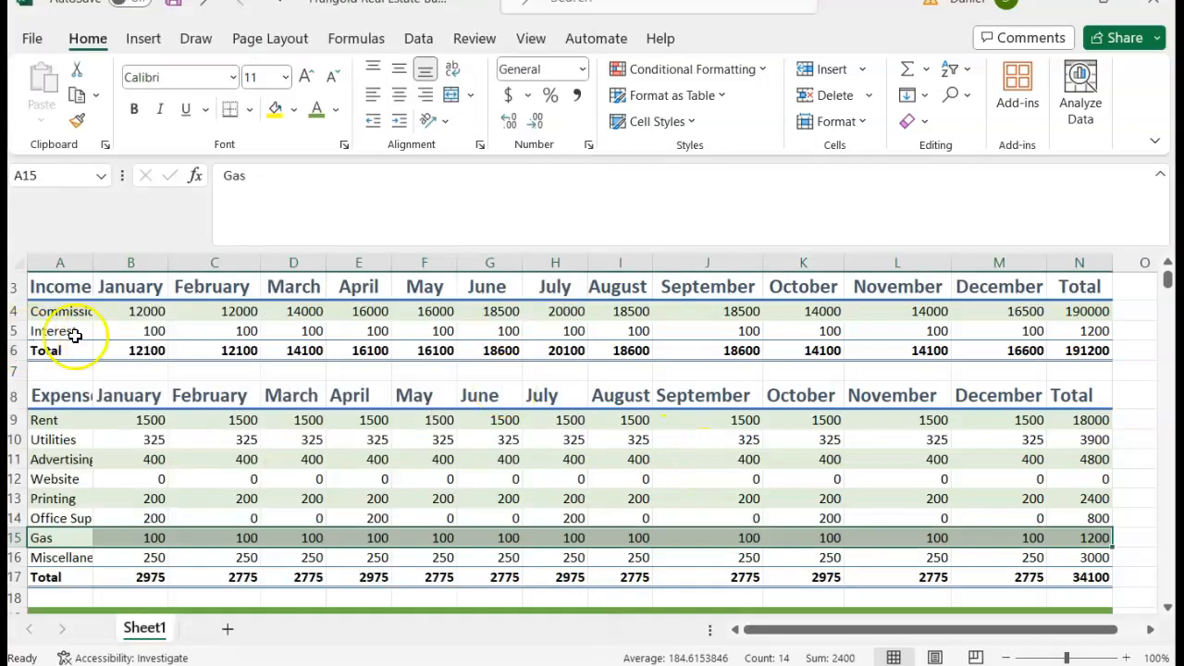
pyautogui.moveTo(67, 335); pyautogui.dragTo(1097, 333)
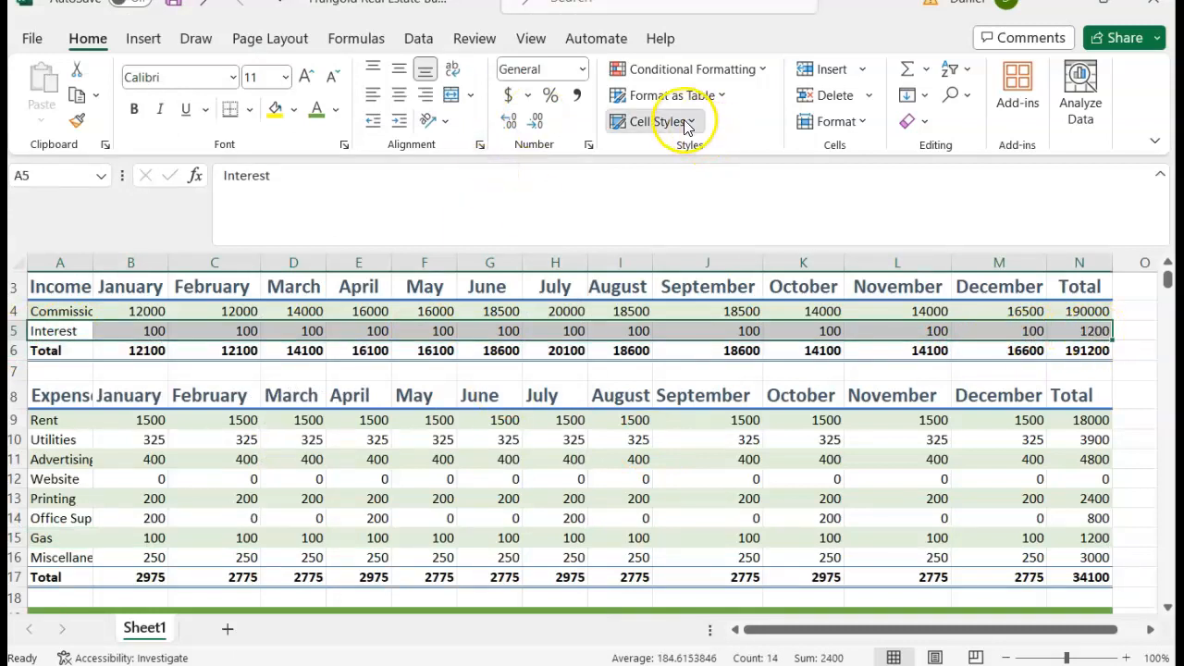
pyautogui.click(685, 121)
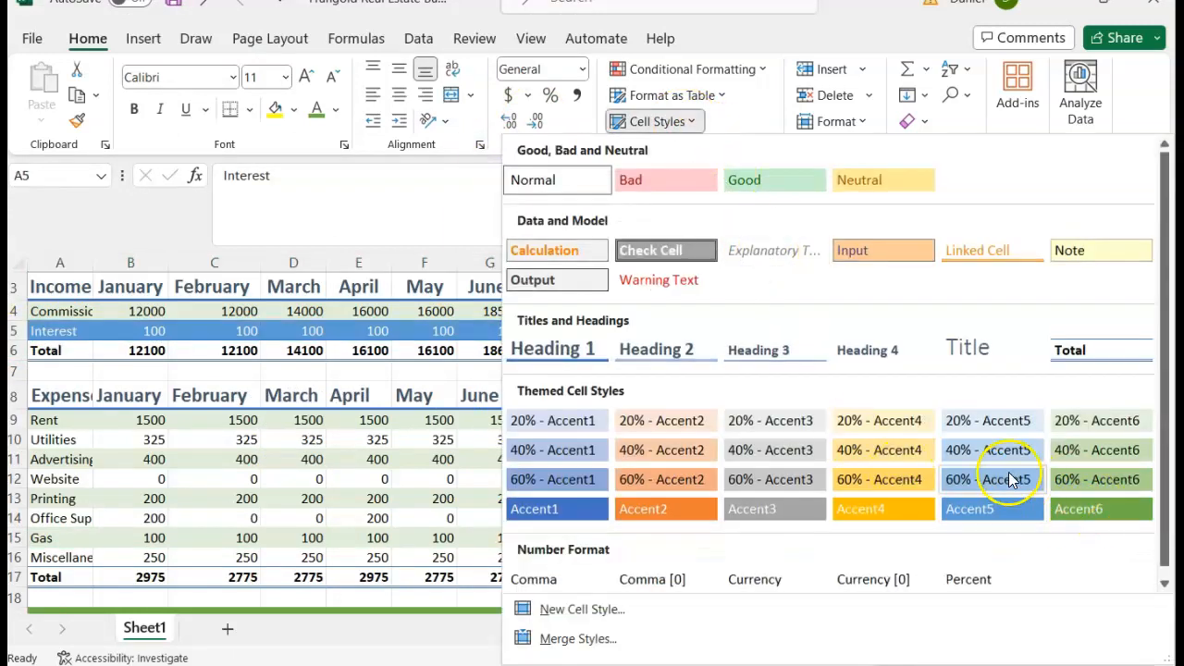
pyautogui.click(1080, 454)
pyautogui.click(381, 479)
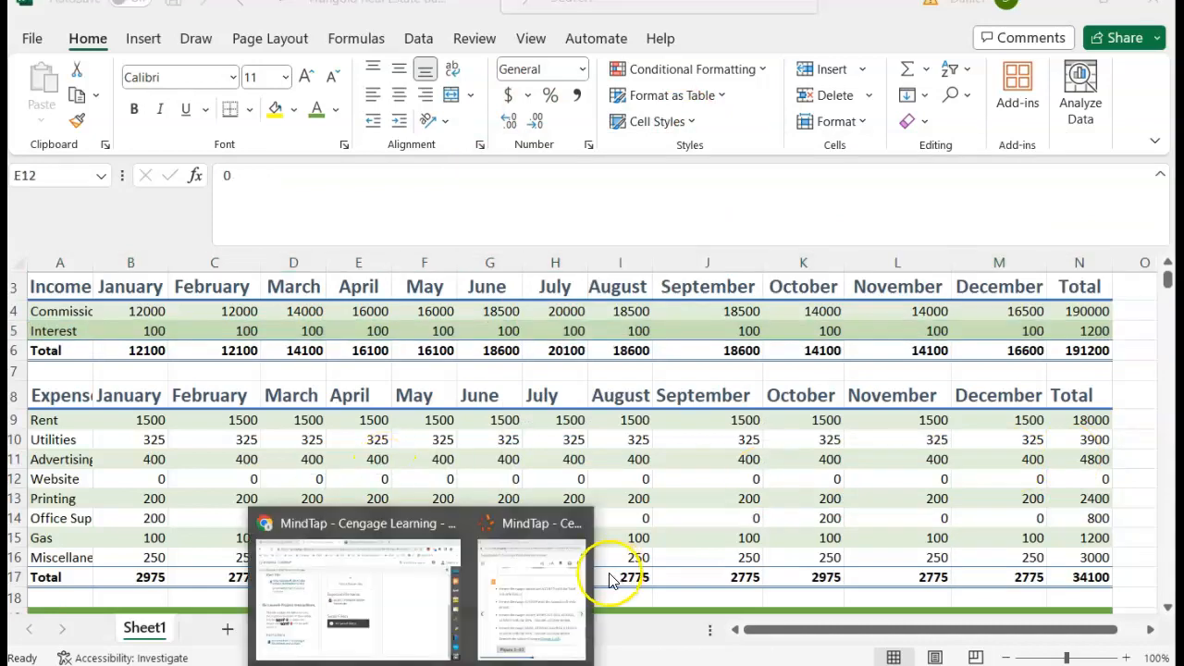
# - Check the next 40% range in the e-book, and apply the 40% - Accent6 cell style to the Utilities row, A10 through N10, in Excel
pyautogui.click(530, 598)
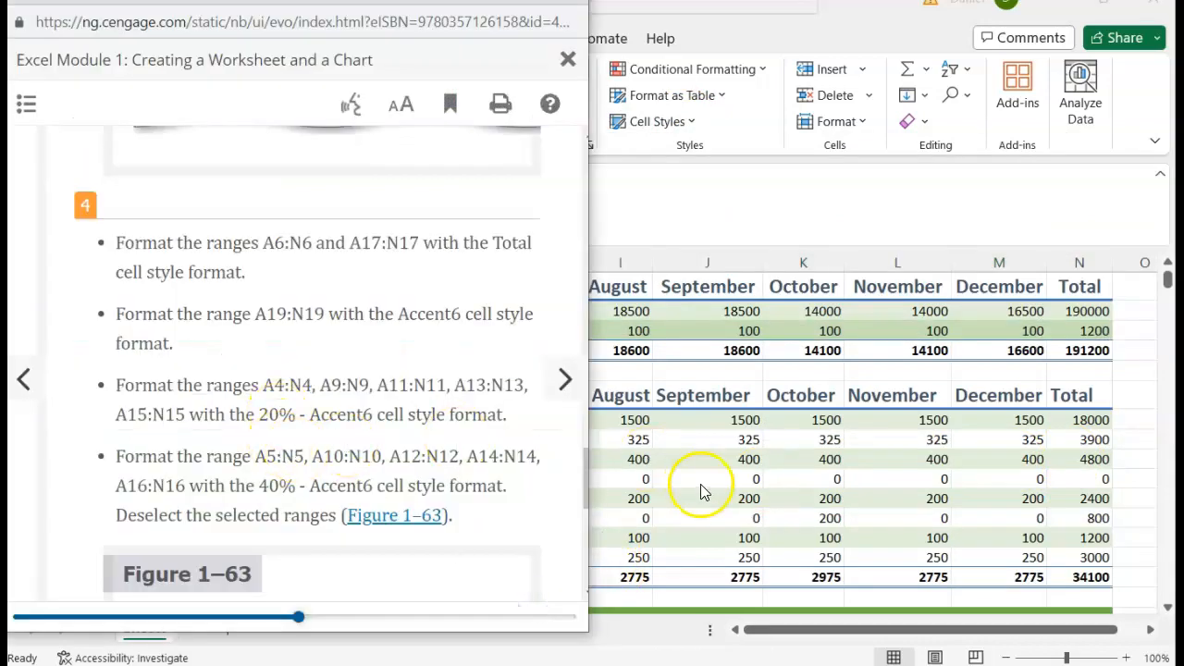
pyautogui.hotkey('alt', 'Tab')
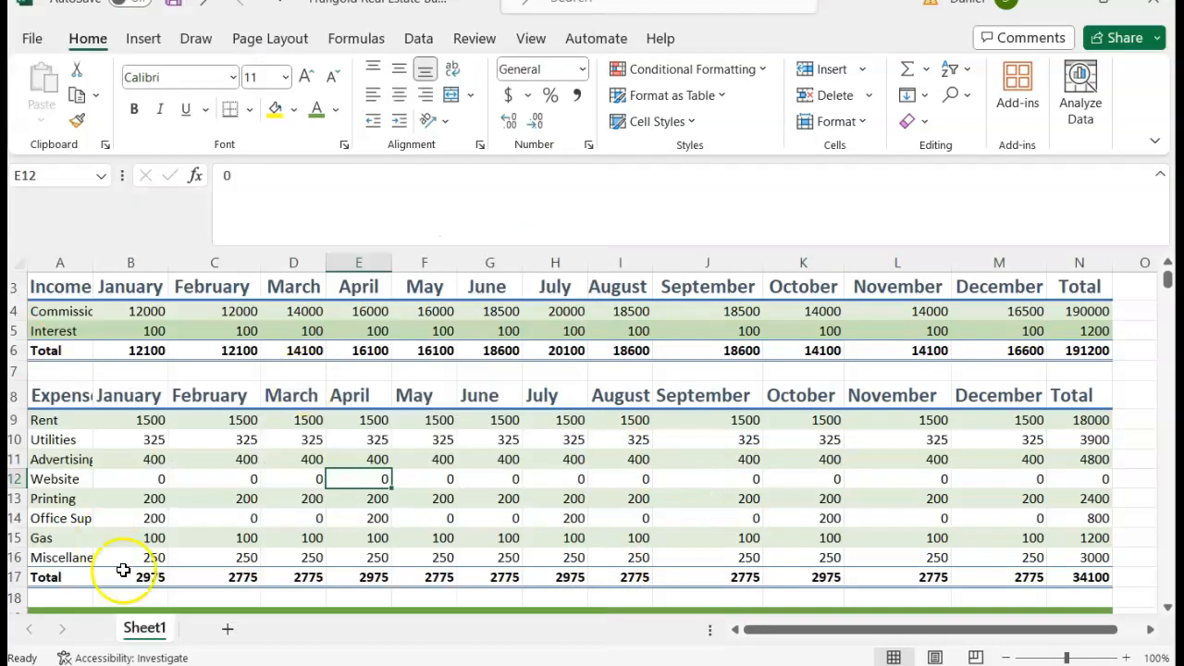
pyautogui.moveTo(48, 441); pyautogui.dragTo(1081, 442)
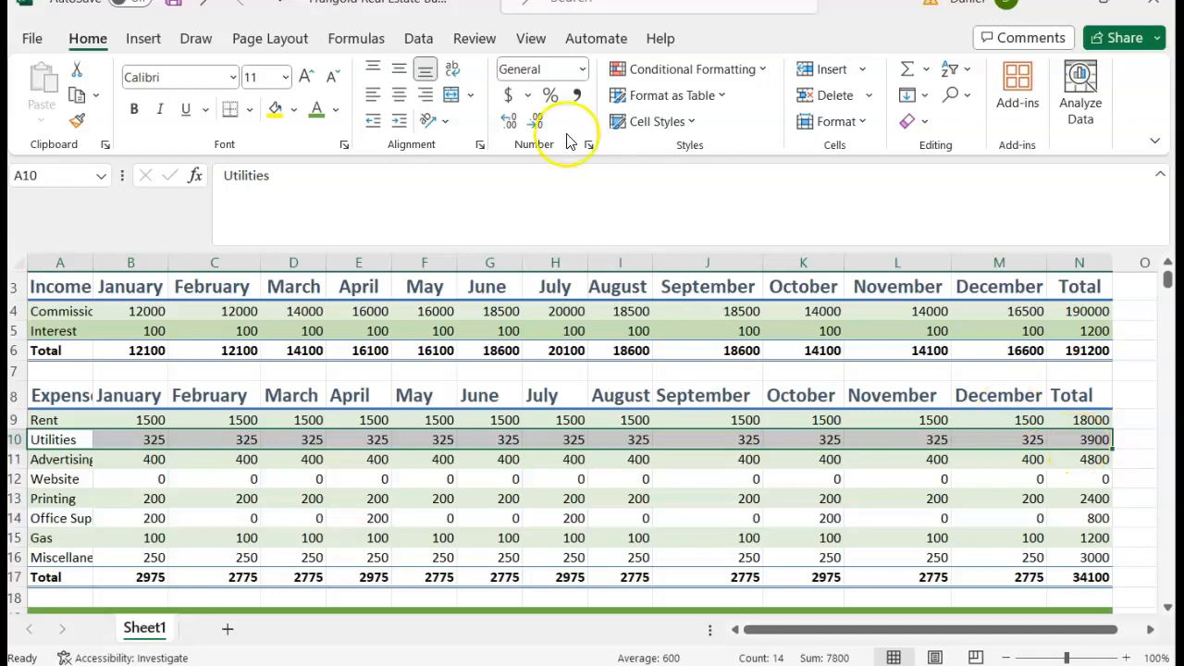
pyautogui.click(670, 122)
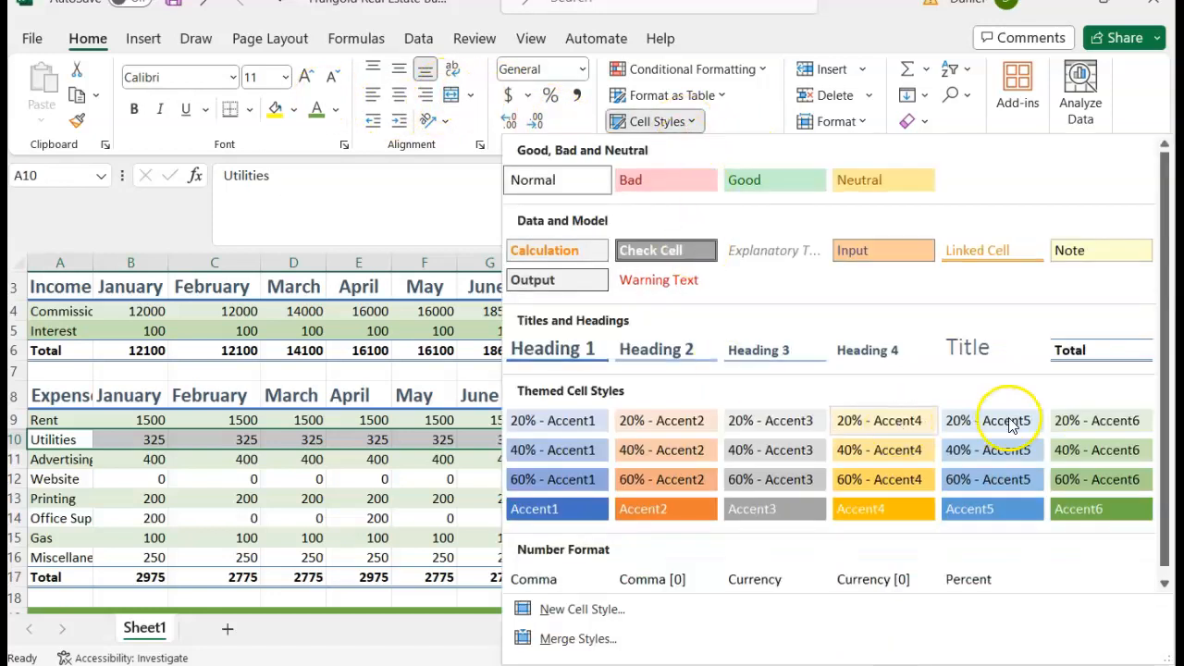
pyautogui.click(1096, 450)
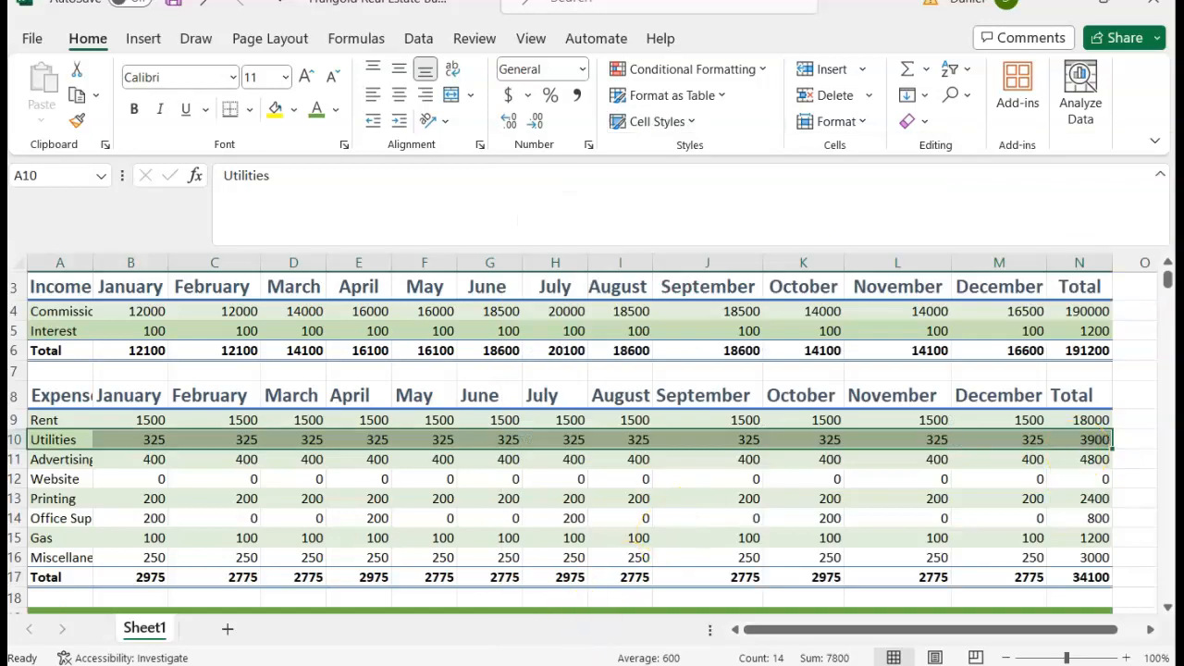
# - Check the e-book, apply the 40% - Accent6 cell style to the Website row, A12 through N12, in Excel, and return to the e-book's step 4
pyautogui.click(421, 665)
pyautogui.click(514, 601)
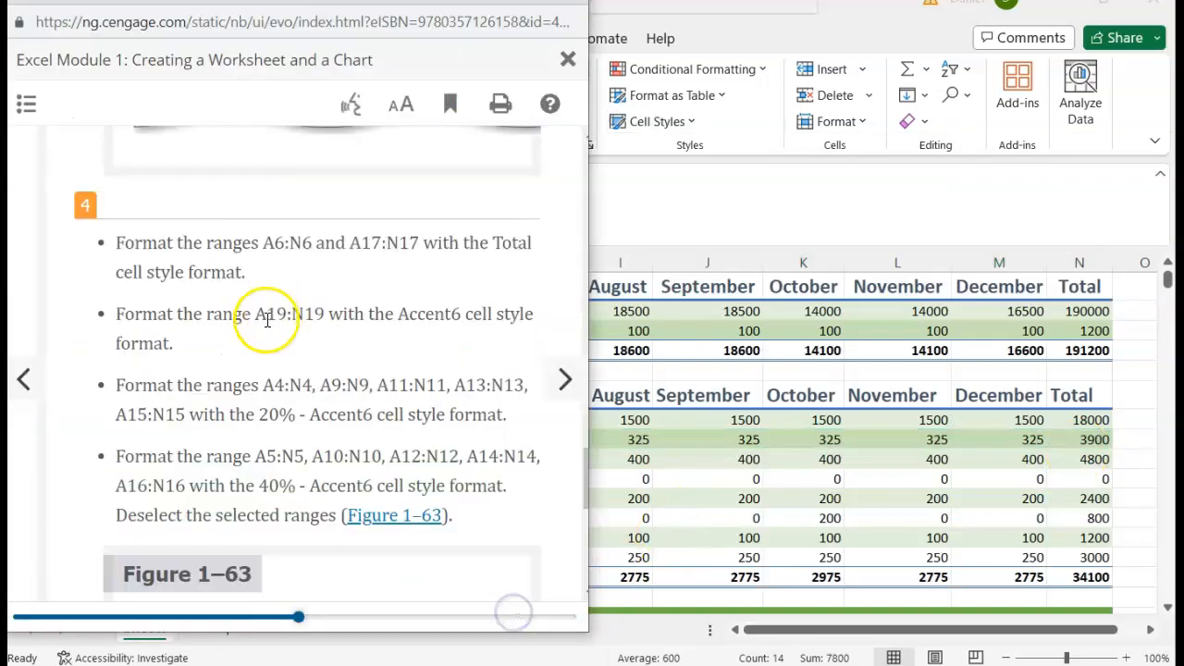
pyautogui.hotkey('alt', 'Tab')
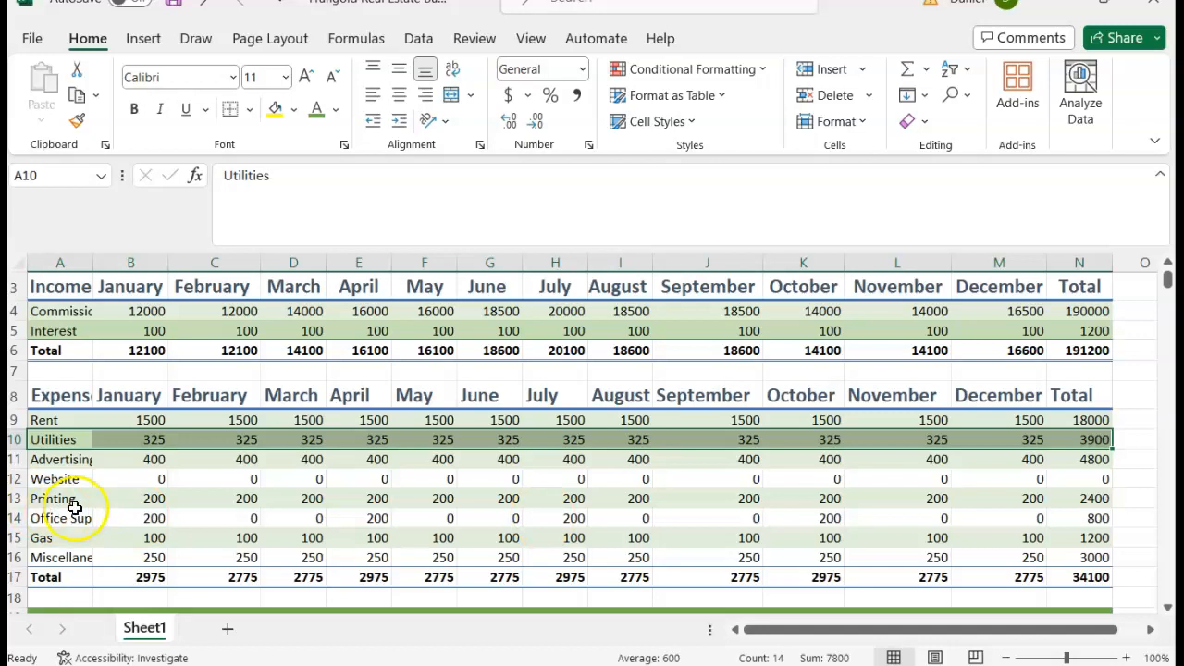
pyautogui.moveTo(55, 480); pyautogui.dragTo(1086, 475)
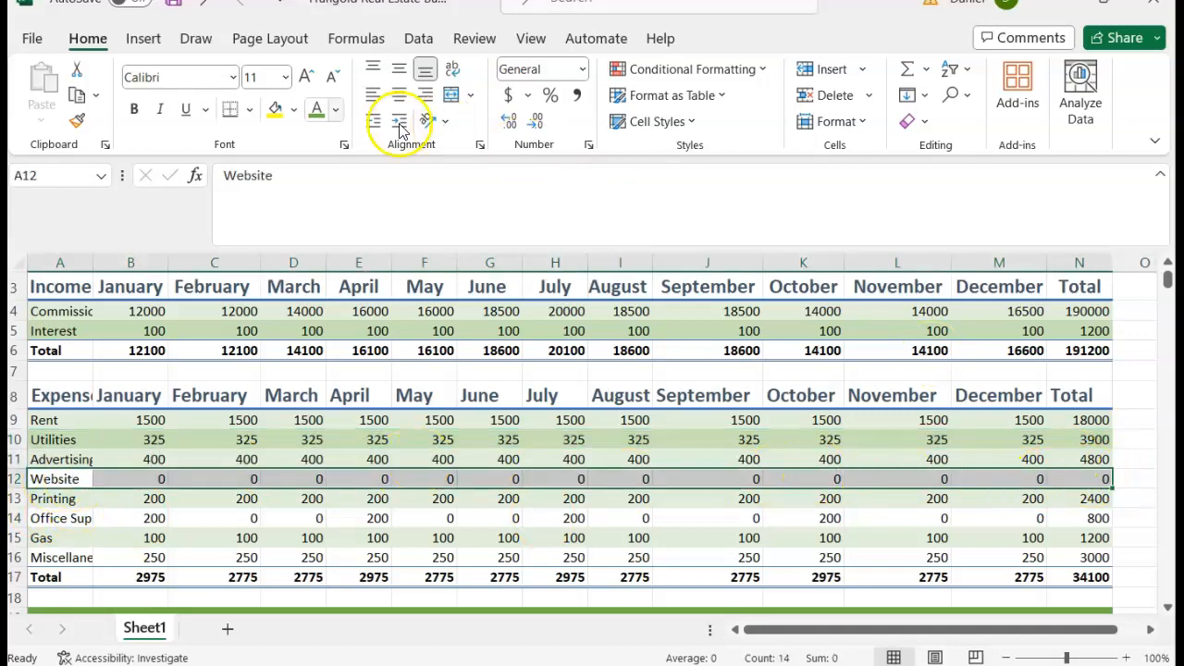
pyautogui.click(692, 121)
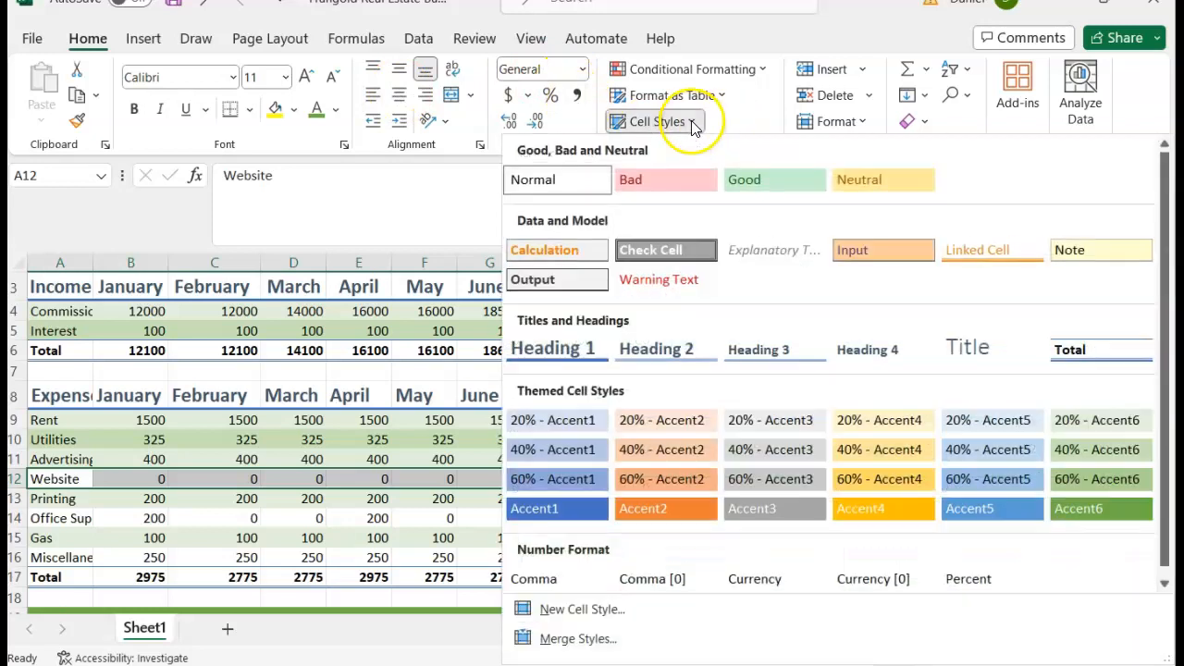
pyautogui.click(1105, 449)
pyautogui.click(175, 478)
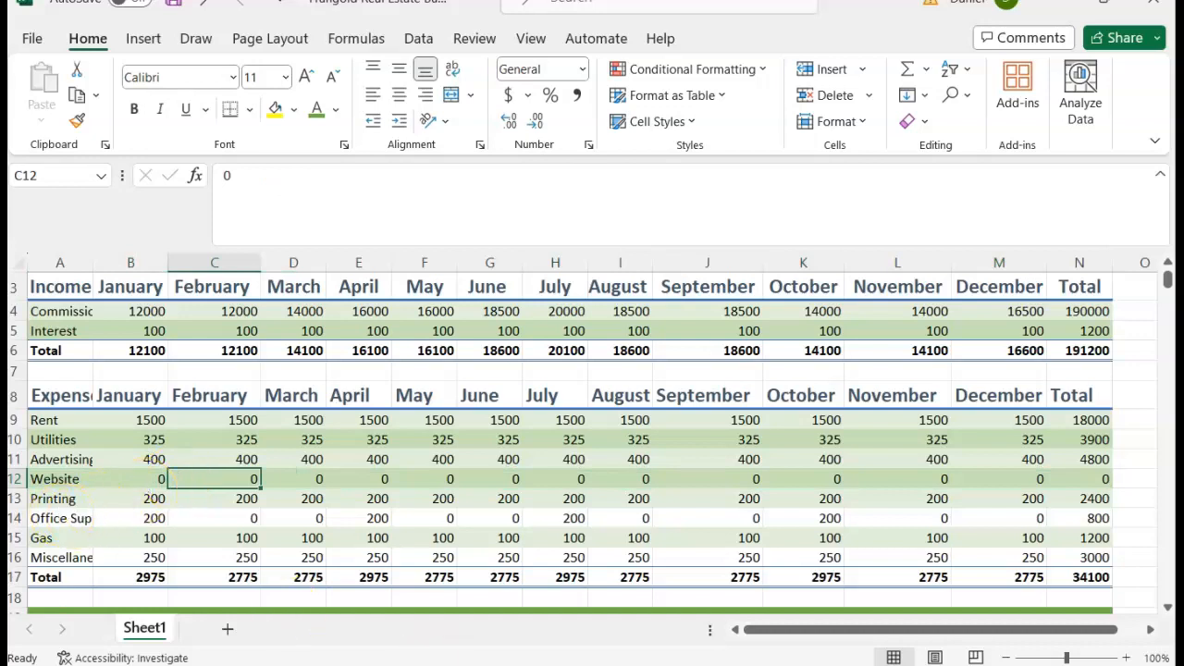
pyautogui.click(537, 615)
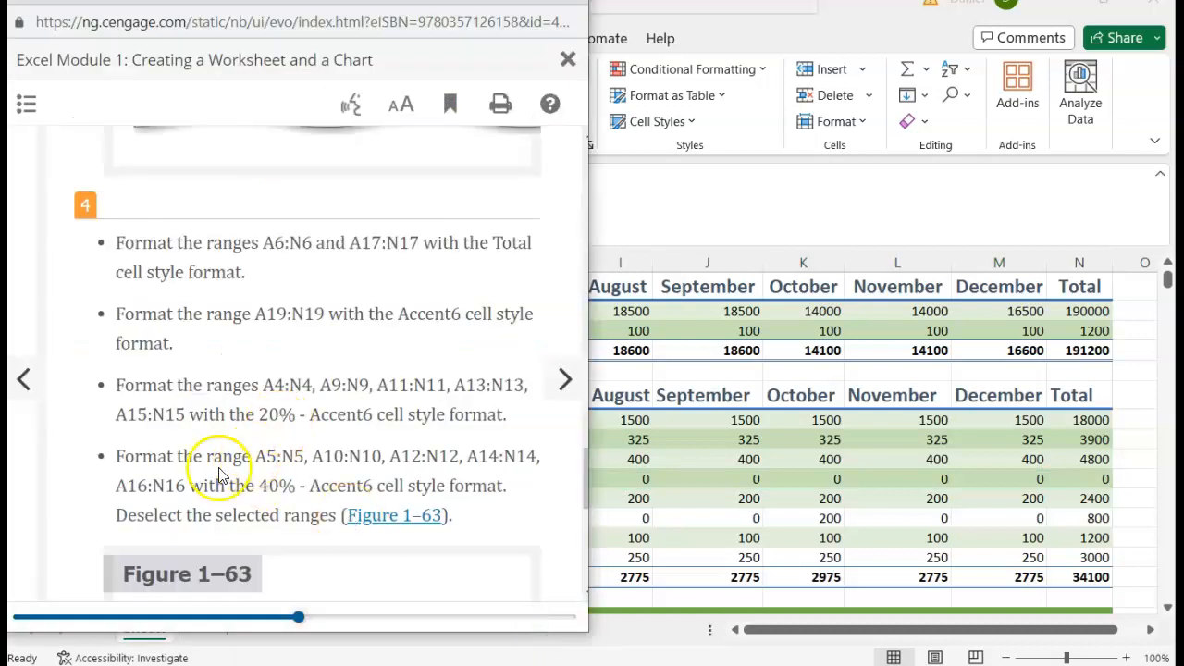
# - Switch to Excel and apply the 40% - Accent6 cell style to the Office Supplies row, A14 through N14
pyautogui.click(814, 533)
pyautogui.moveTo(83, 521); pyautogui.dragTo(1054, 519)
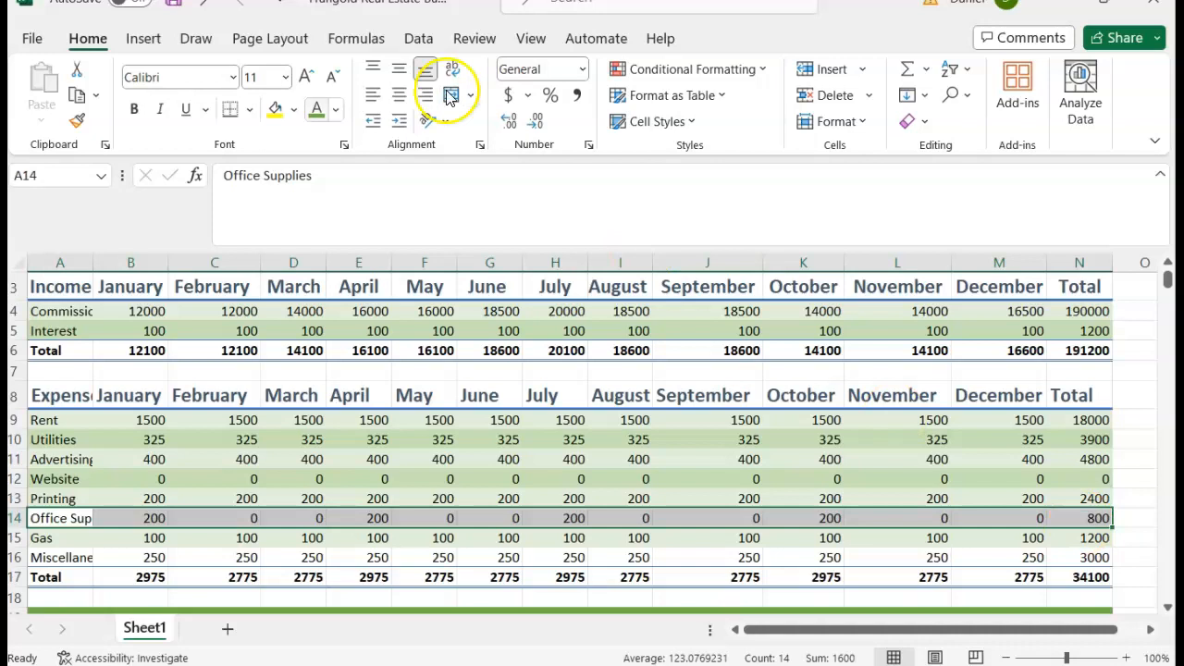
pyautogui.click(685, 122)
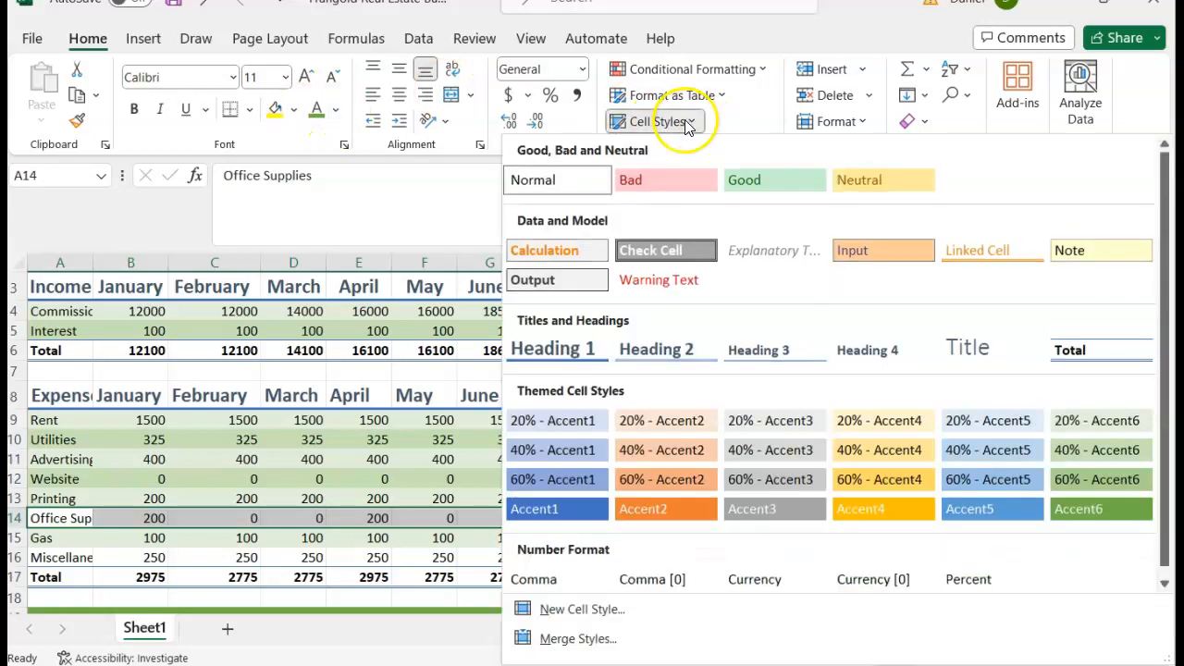
pyautogui.click(1087, 452)
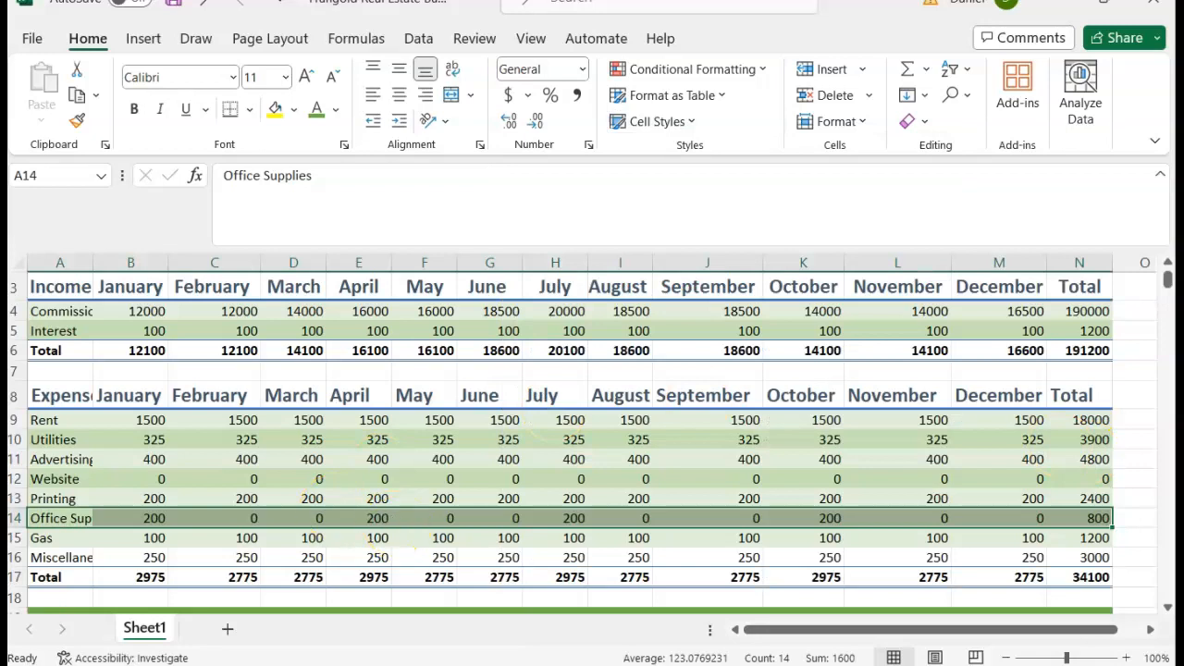
# - Check the last 40% range in the e-book, and apply the 40% - Accent6 cell style to the Miscellaneous row, A16 through N16, in Excel
pyautogui.click(489, 622)
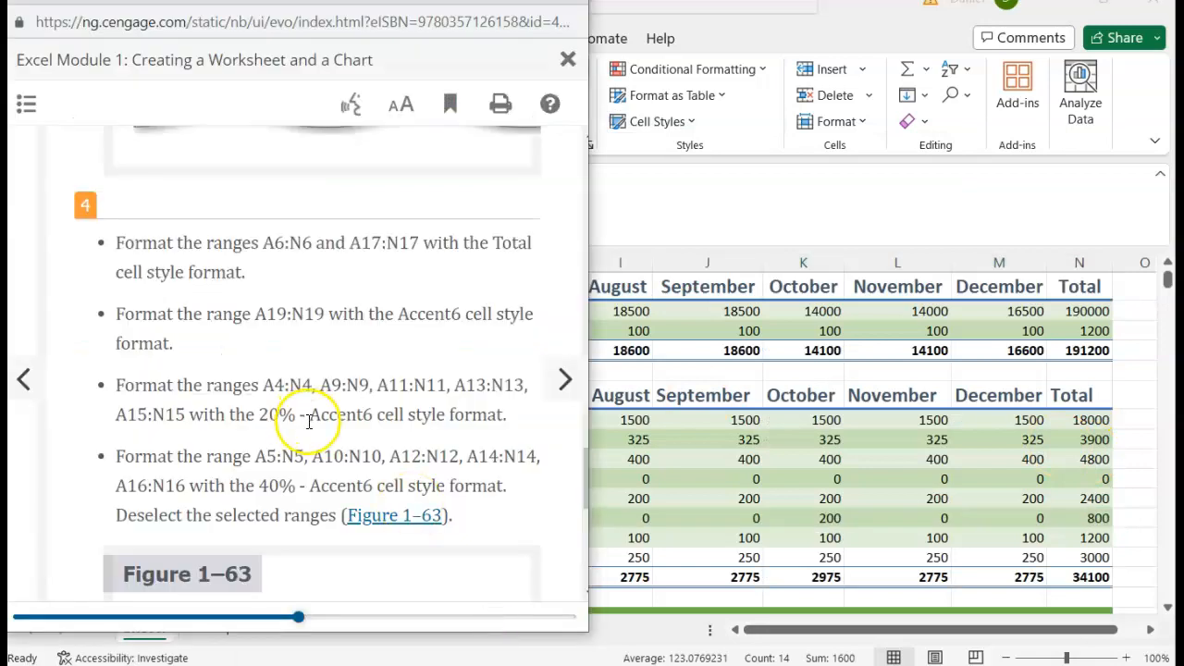
pyautogui.scroll(-1, 313, 422)
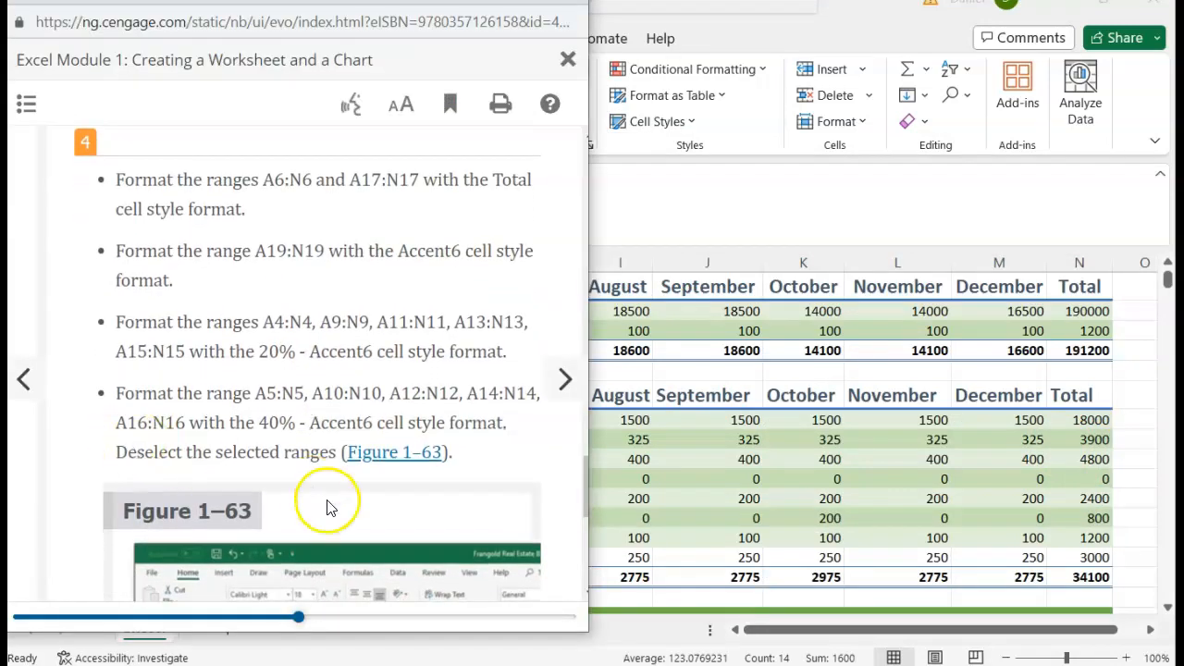
pyautogui.hotkey('alt', 'Tab')
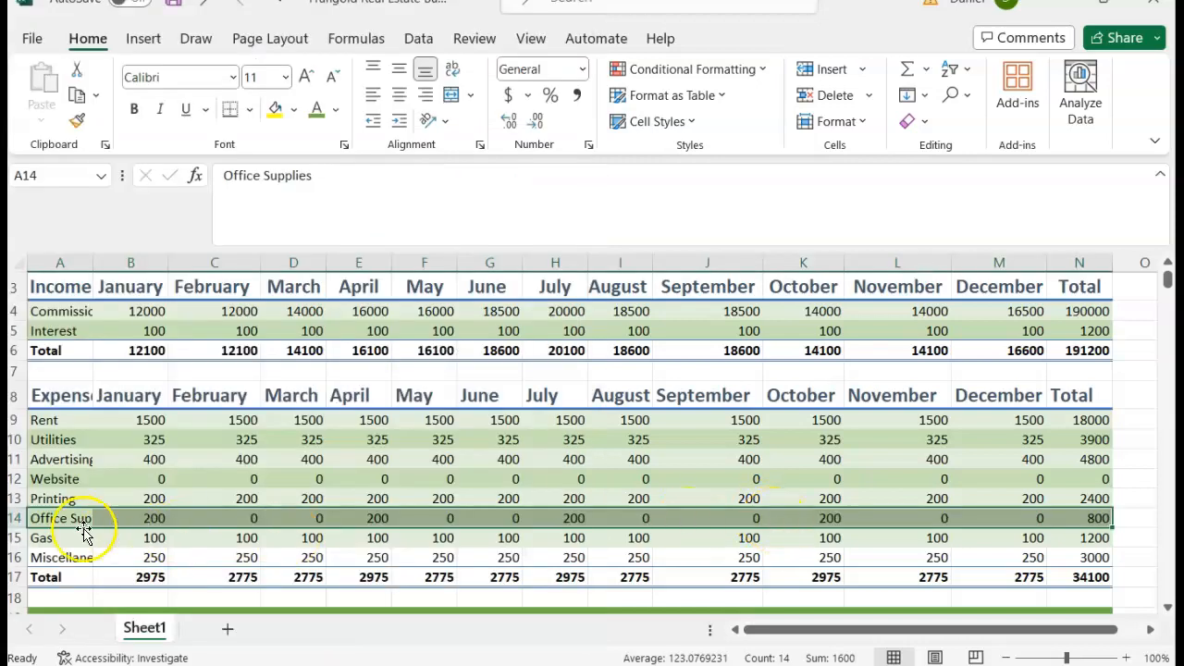
pyautogui.moveTo(69, 555); pyautogui.dragTo(1056, 558)
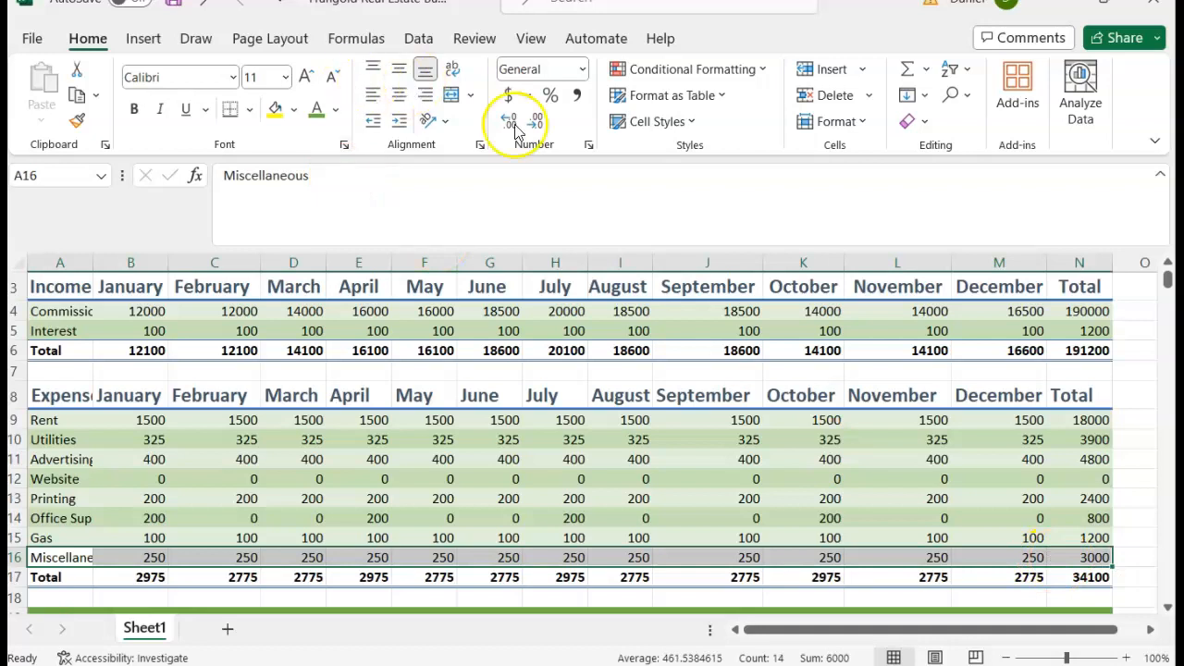
pyautogui.click(689, 125)
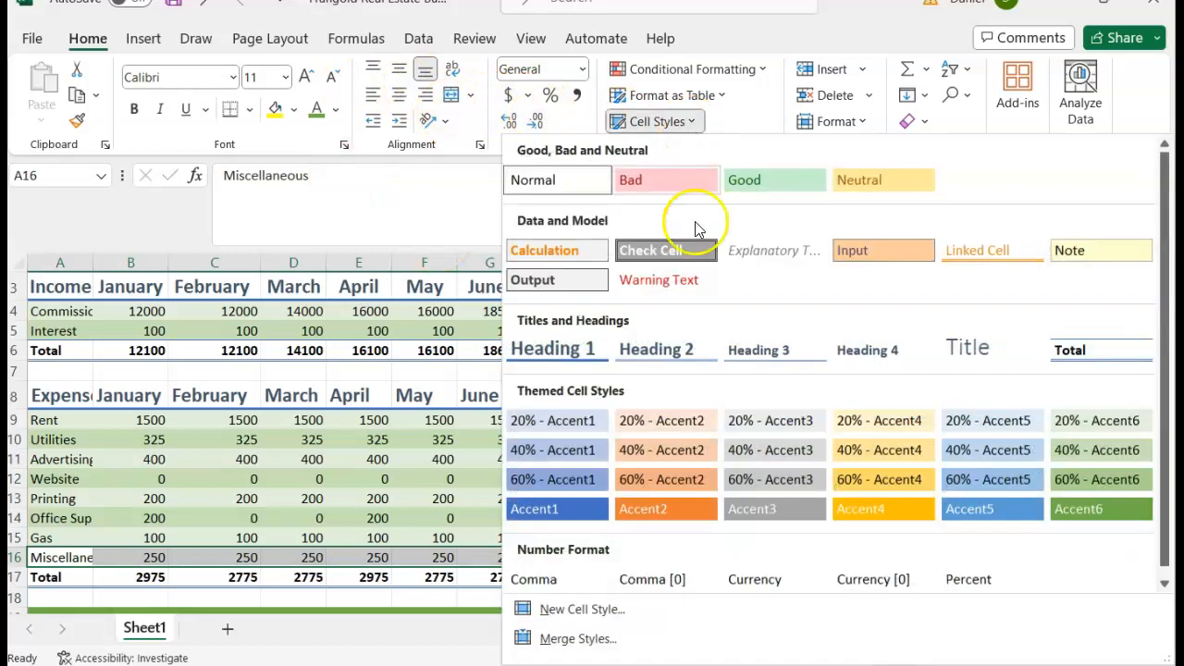
pyautogui.click(1099, 460)
# - Read step 1 of the e-book's number formatting section, and apply the Accounting number format to the Commission row, B4 through N4, in Excel
pyautogui.hotkey('alt', 'Tab')
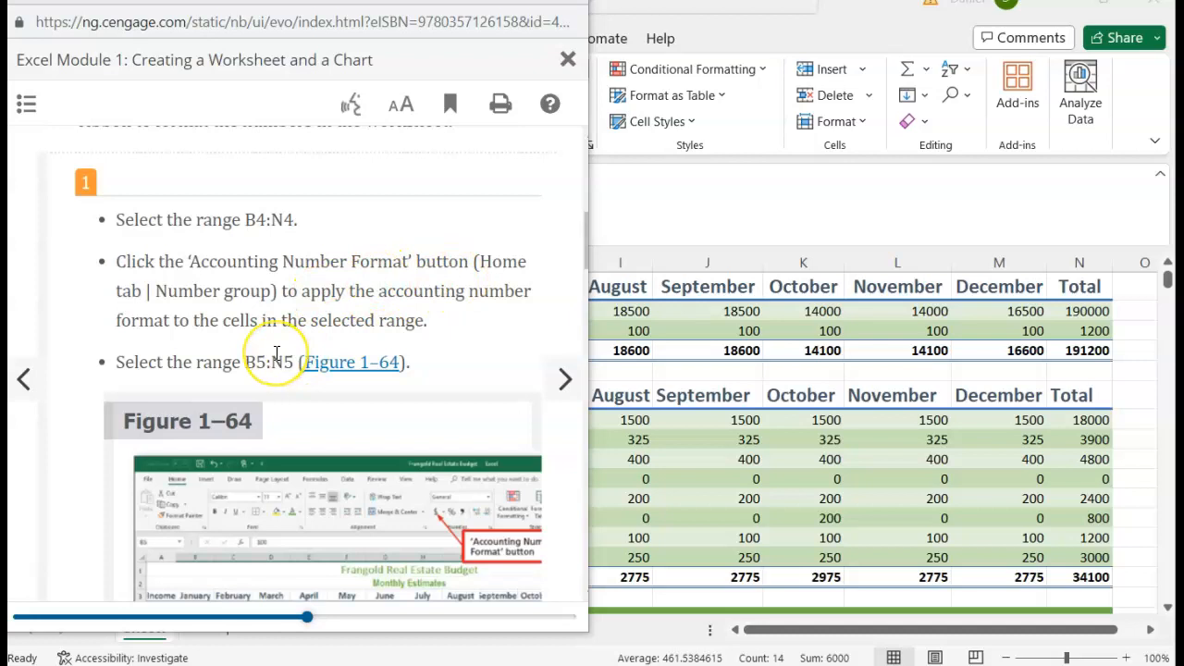
pyautogui.scroll(-1, 276, 353)
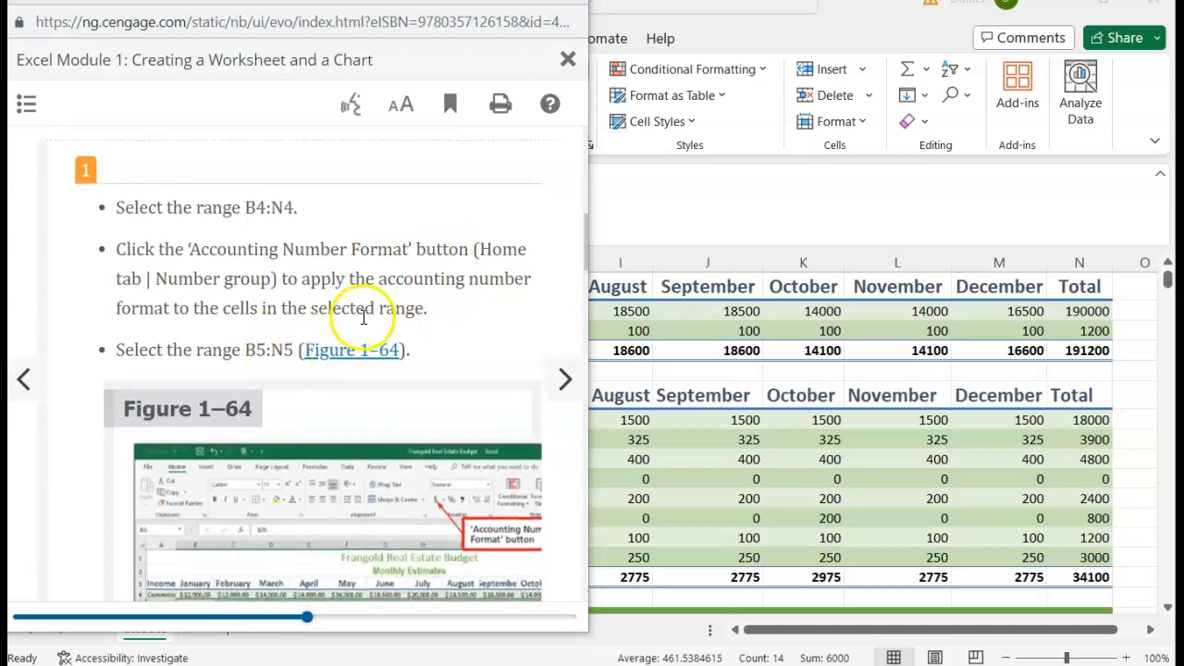
pyautogui.click(706, 302)
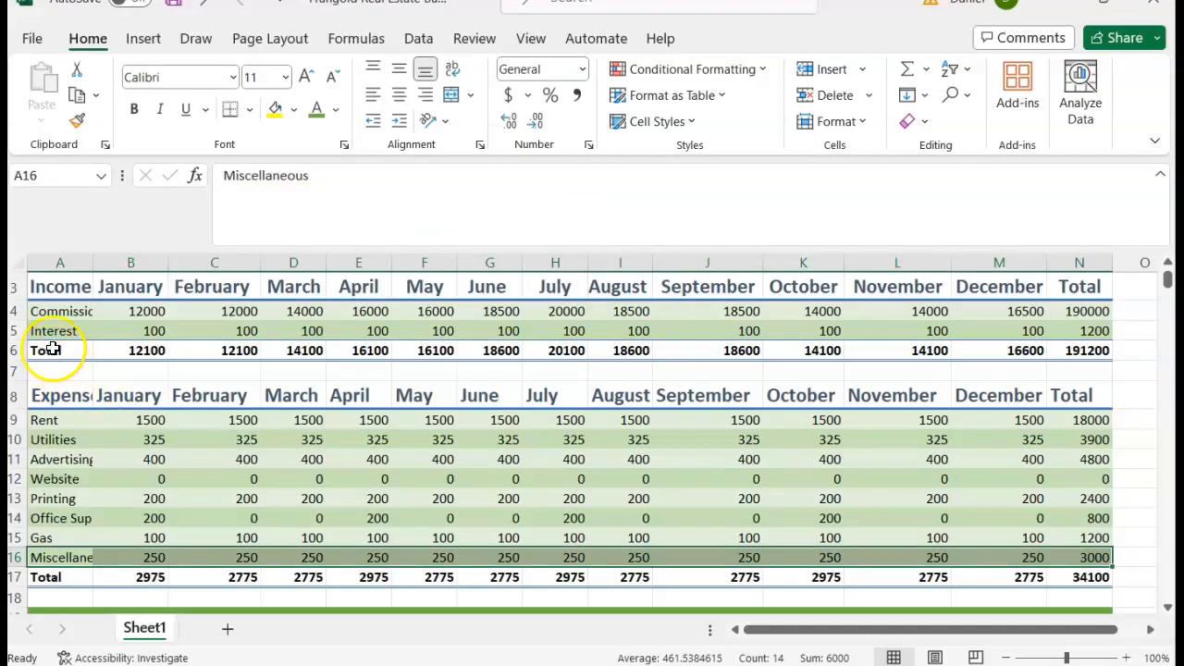
pyautogui.moveTo(113, 311); pyautogui.dragTo(1097, 312)
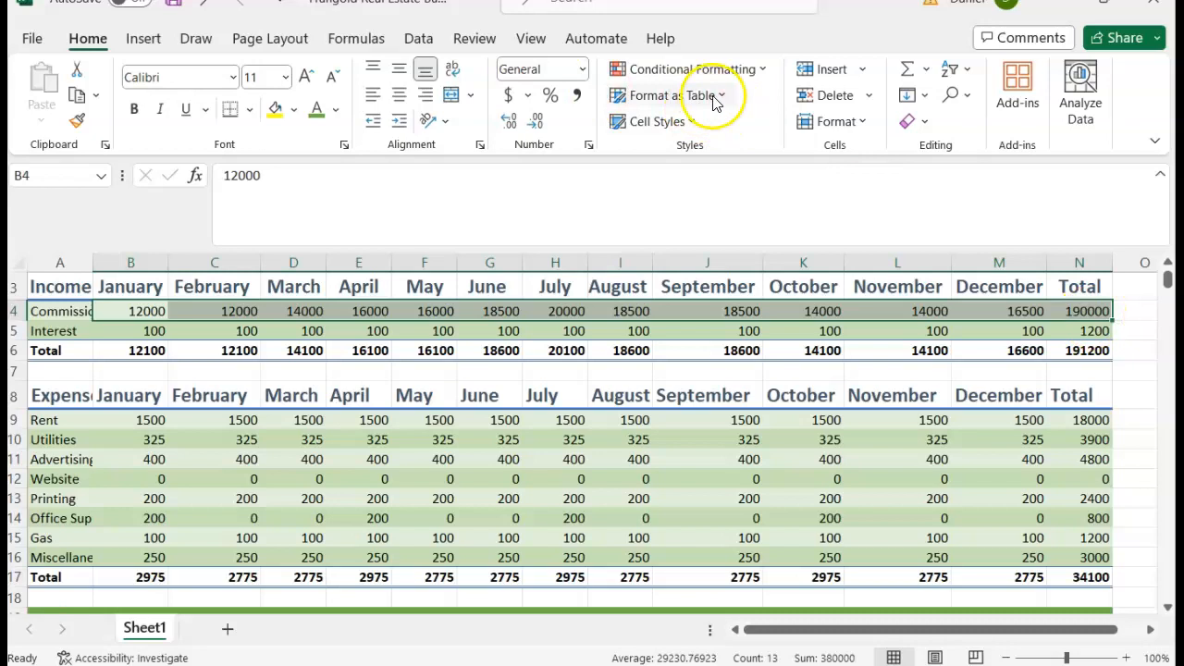
pyautogui.click(581, 71)
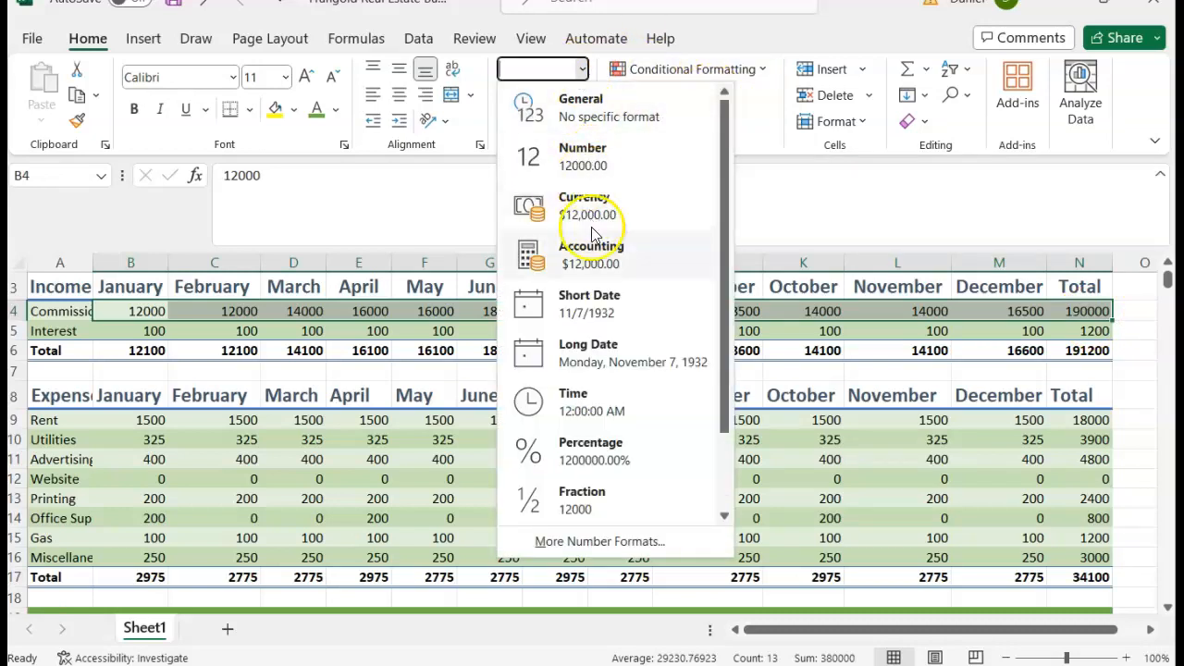
pyautogui.click(597, 259)
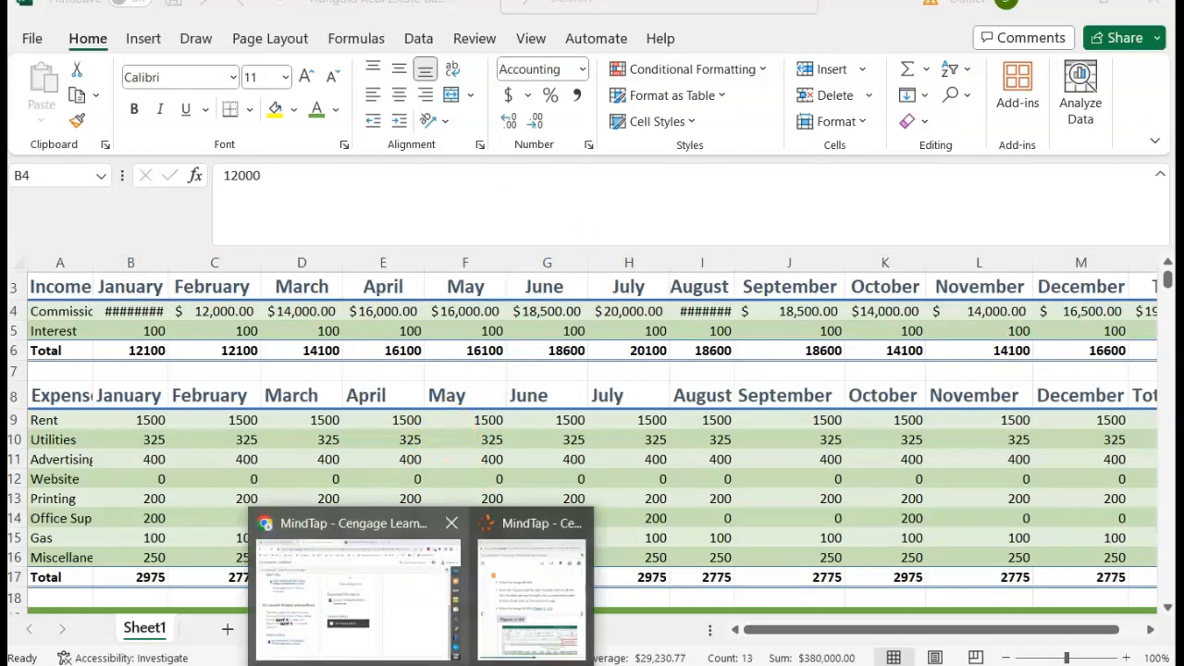
# - Recheck step 1 in the e-book, and apply the comma style to the income Total row, B6 through N6, in Excel
pyautogui.click(508, 615)
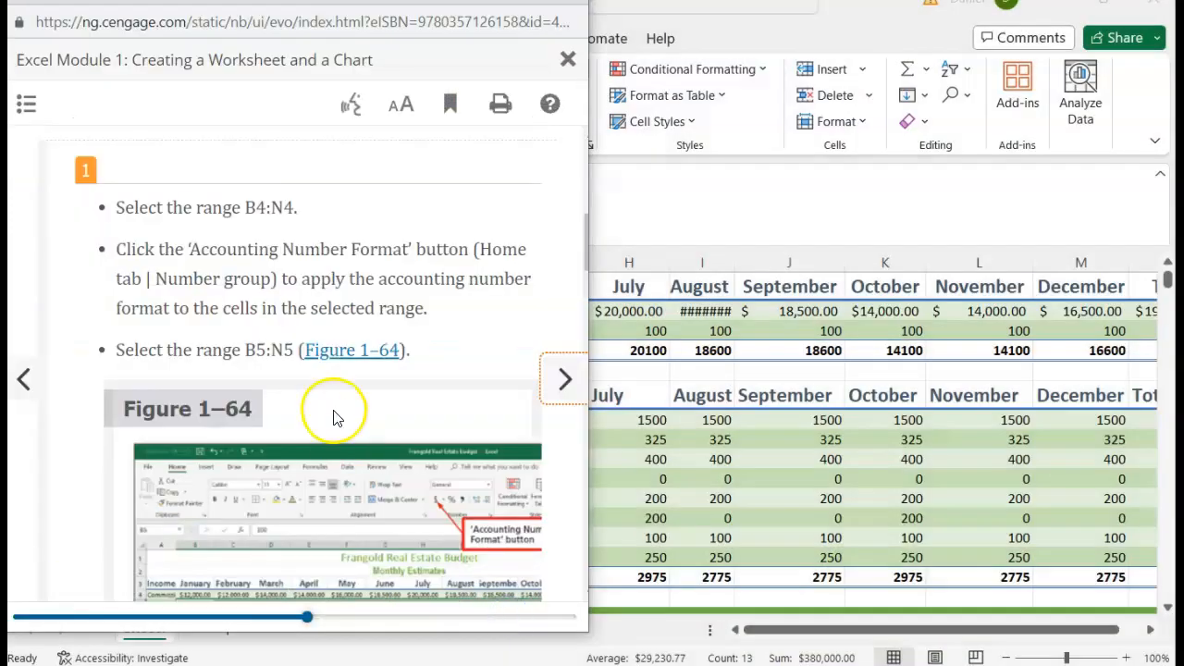
pyautogui.click(784, 401)
pyautogui.moveTo(106, 351); pyautogui.dragTo(941, 356)
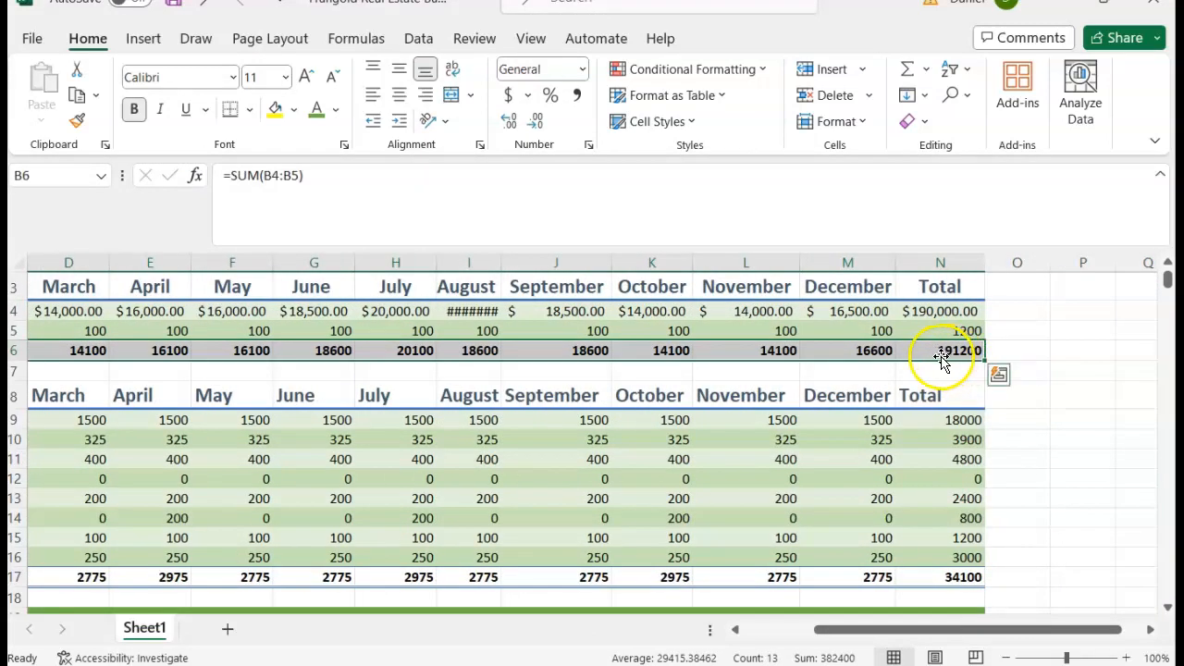
pyautogui.click(575, 70)
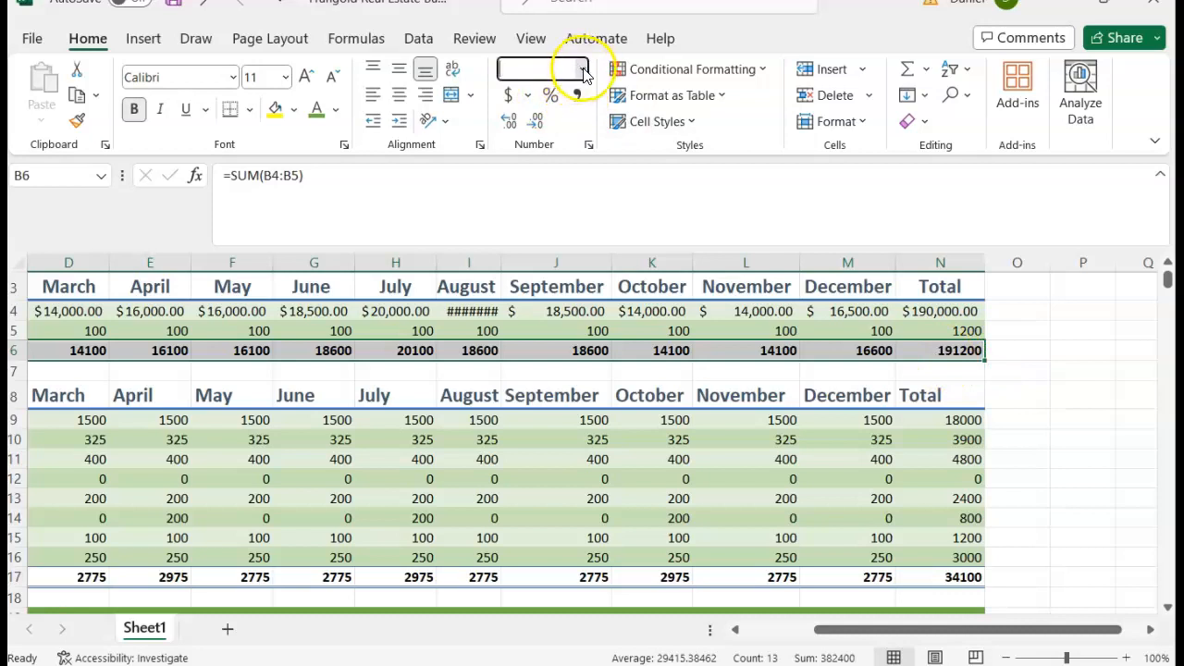
pyautogui.click(582, 69)
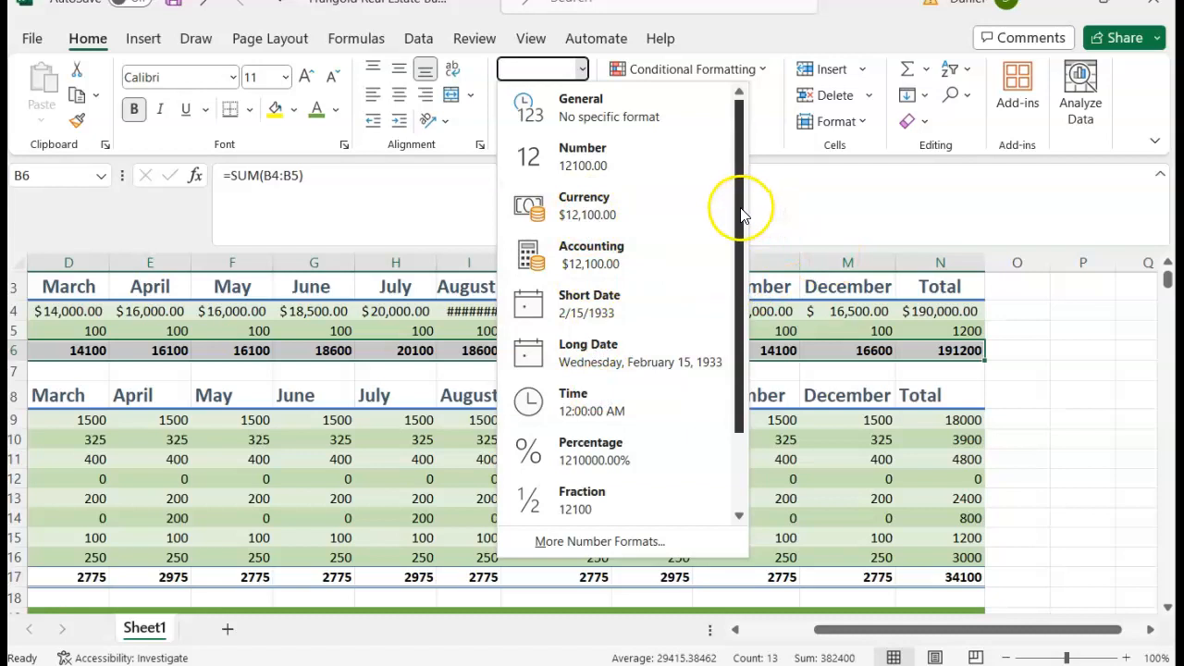
pyautogui.moveTo(745, 216); pyautogui.dragTo(743, 359)
pyautogui.press('Escape')
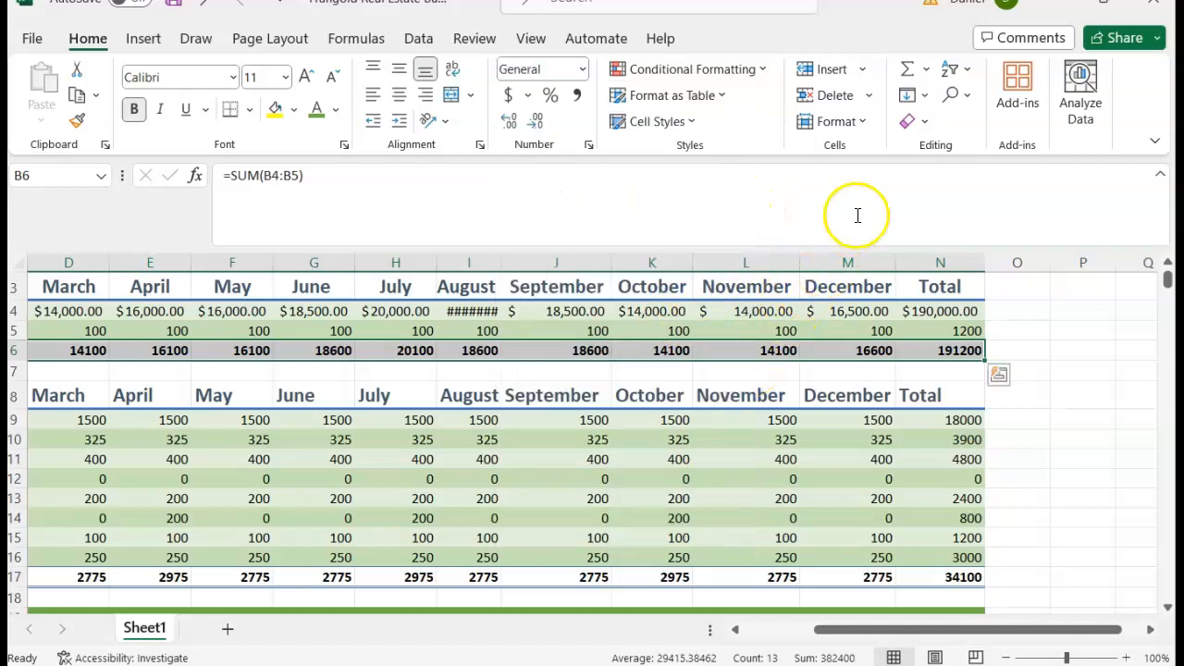
pyautogui.click(577, 98)
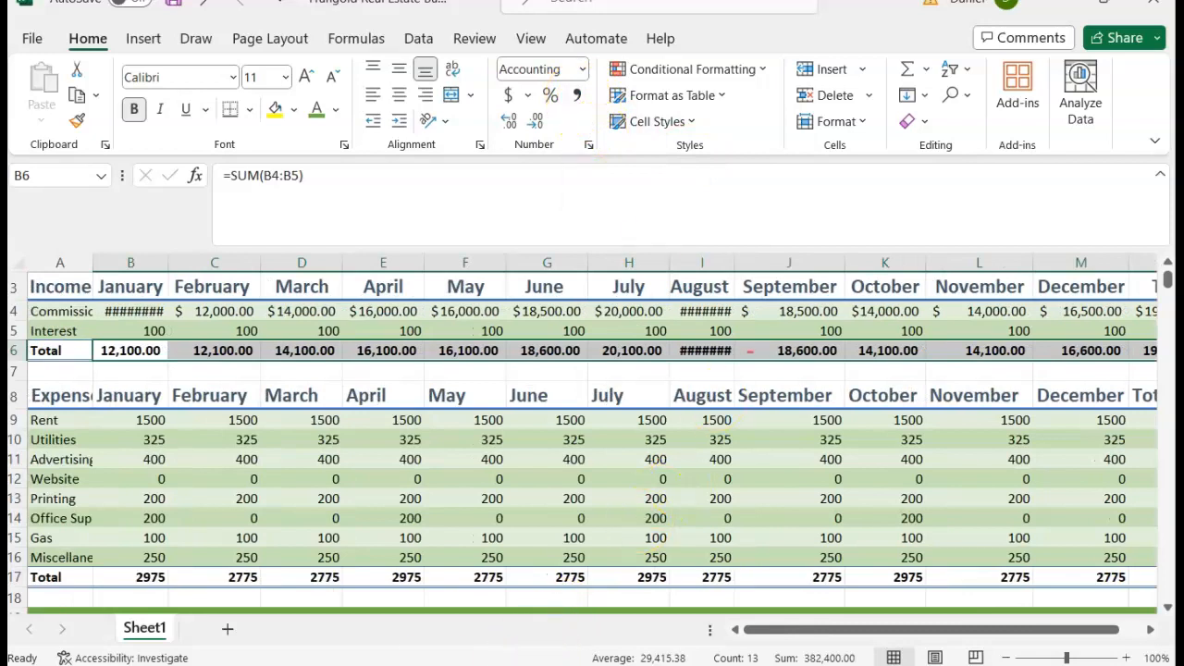
# - Review the e-book's number formatting steps to match the accounting and comma style formats with their ranges in the income section
pyautogui.hotkey('alt', 'Tab')
pyautogui.scroll(-5, 217, 433)
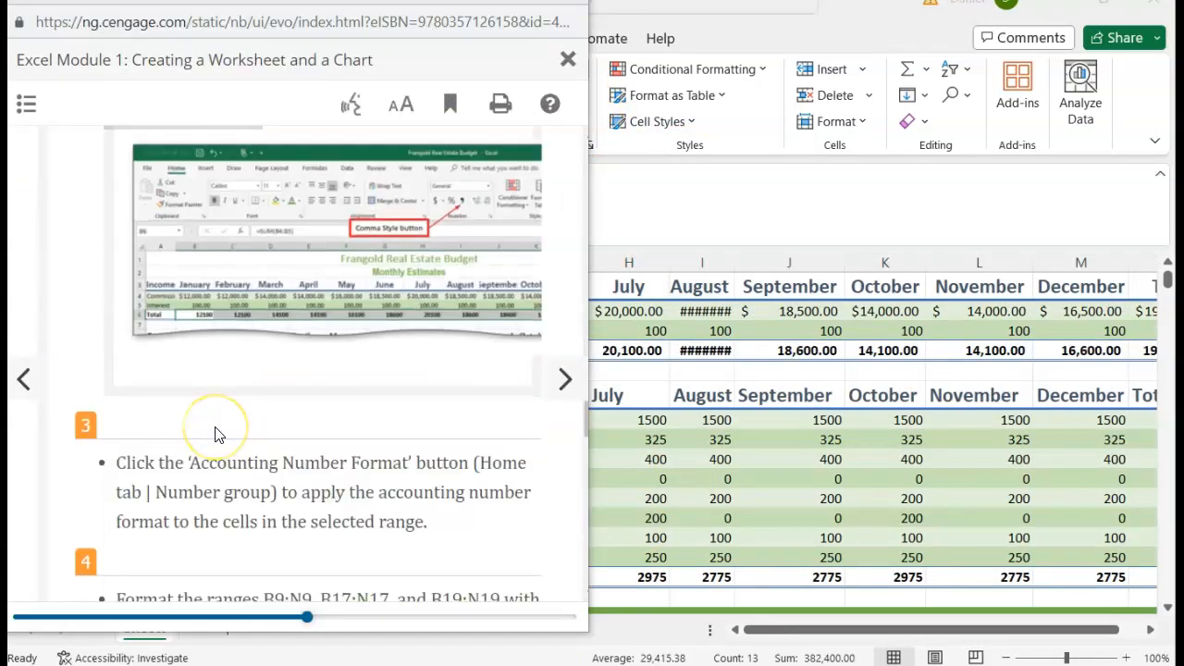
pyautogui.hotkey('alt', 'Tab')
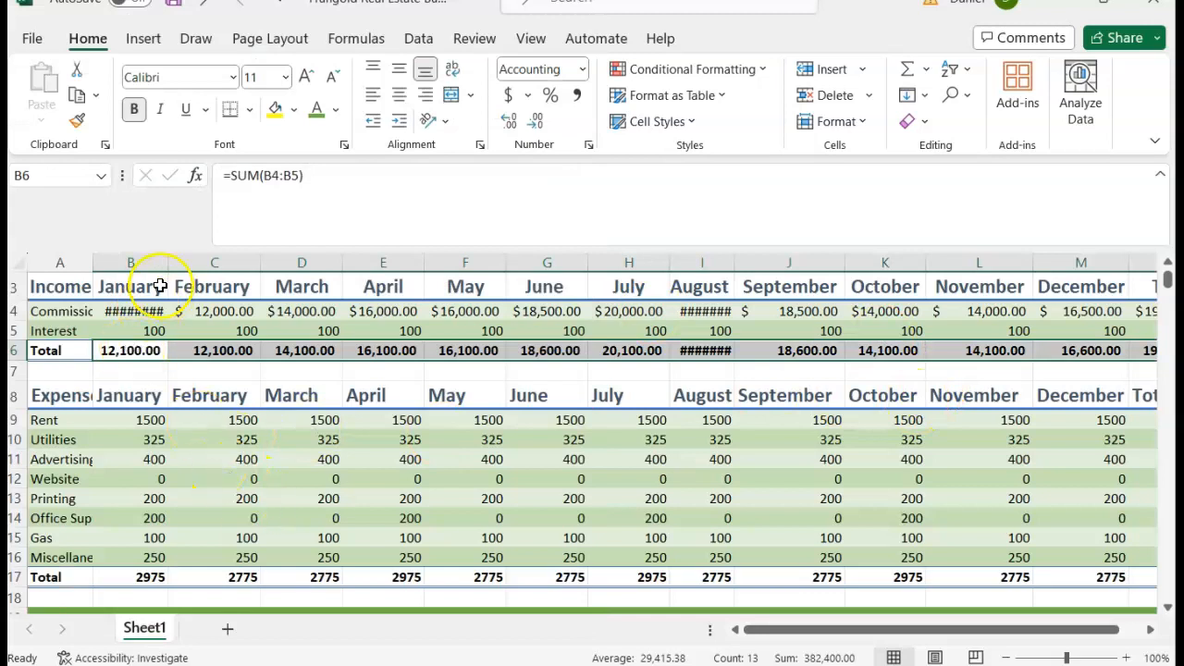
pyautogui.moveTo(117, 350); pyautogui.dragTo(1016, 348)
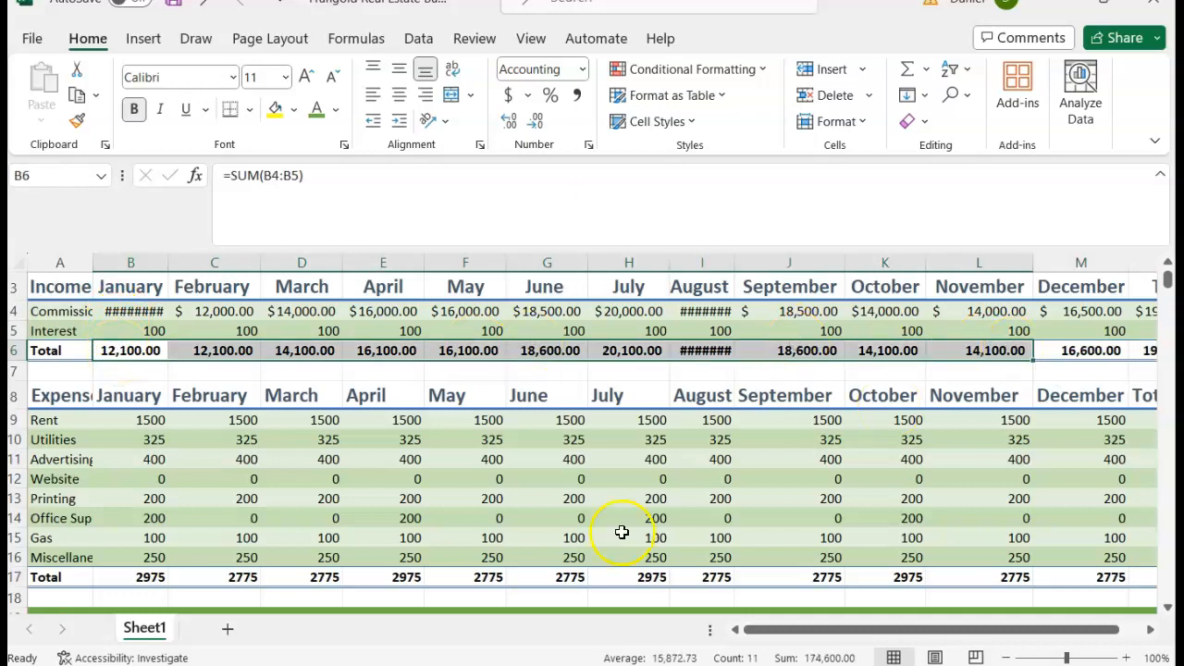
pyautogui.hotkey('alt', 'Tab')
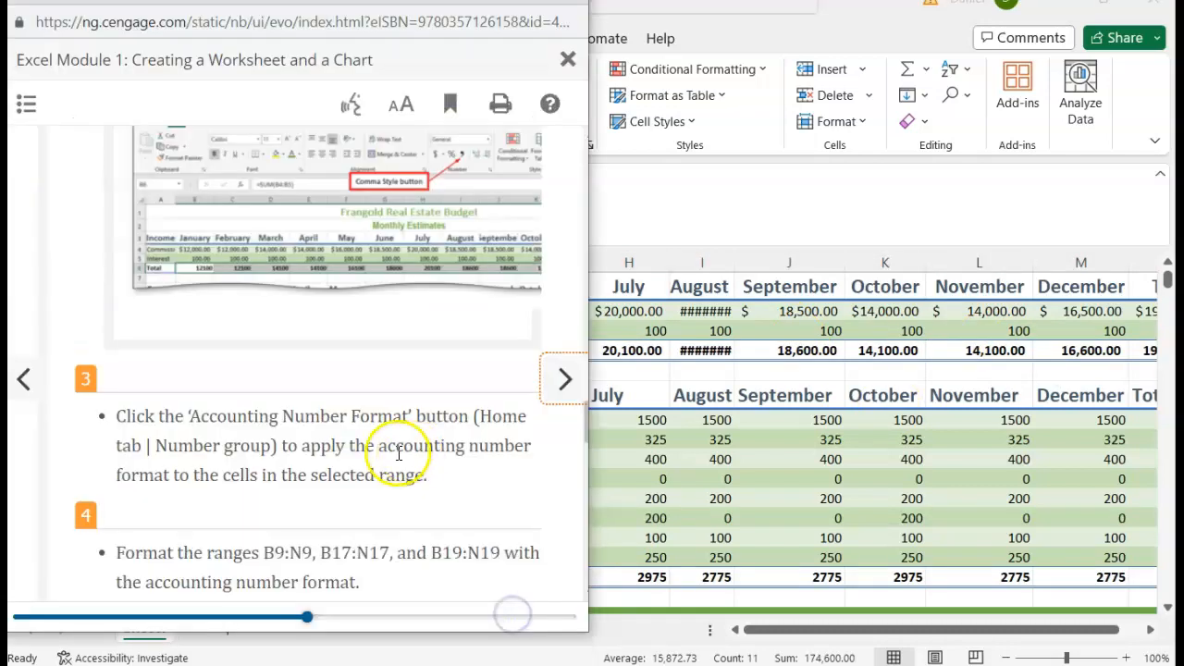
pyautogui.scroll(3, 370, 407)
pyautogui.scroll(-3, 345, 414)
pyautogui.scroll(-1, 345, 414)
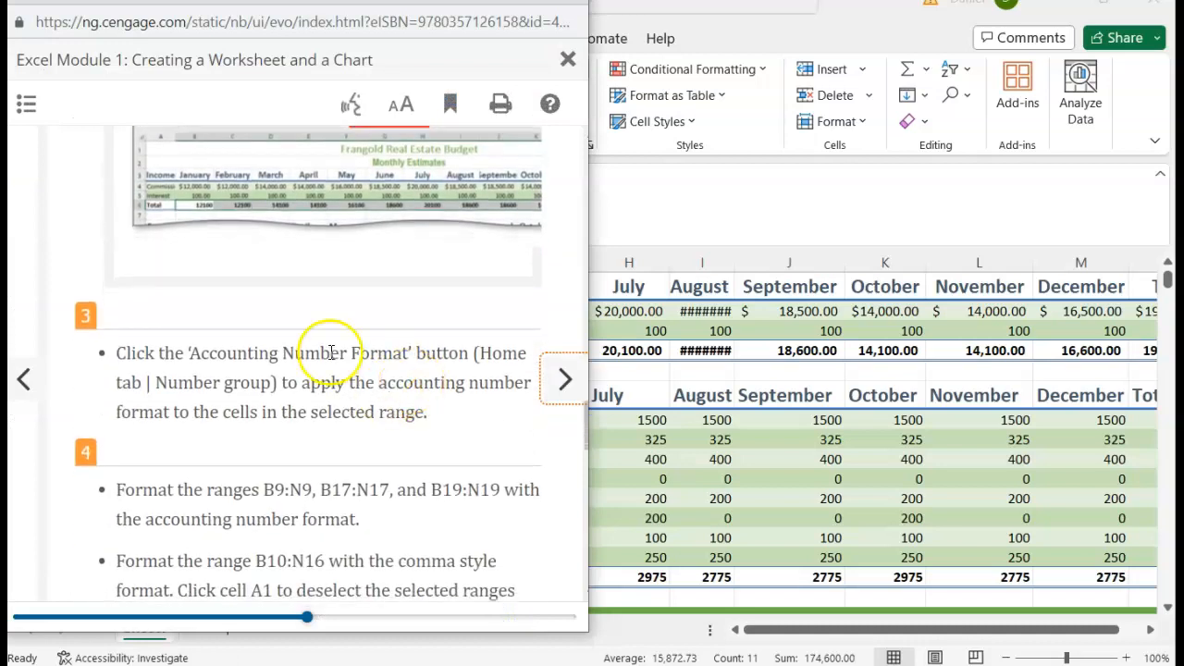
pyautogui.scroll(-1, 274, 383)
pyautogui.scroll(8, 271, 383)
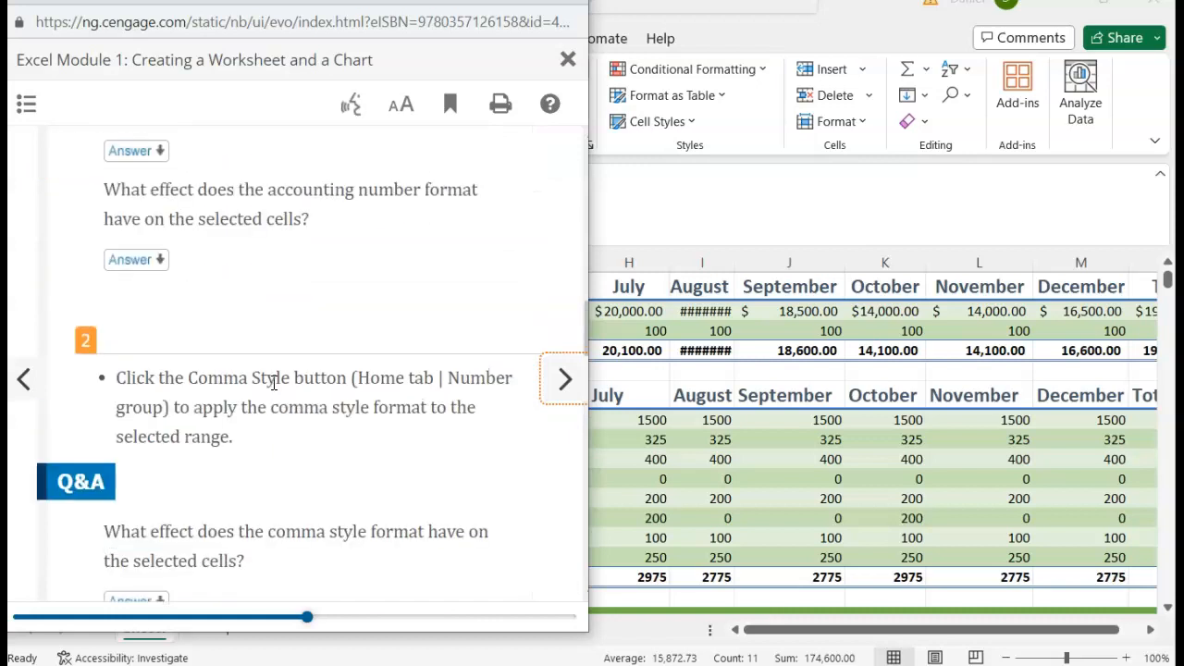
pyautogui.scroll(5, 273, 392)
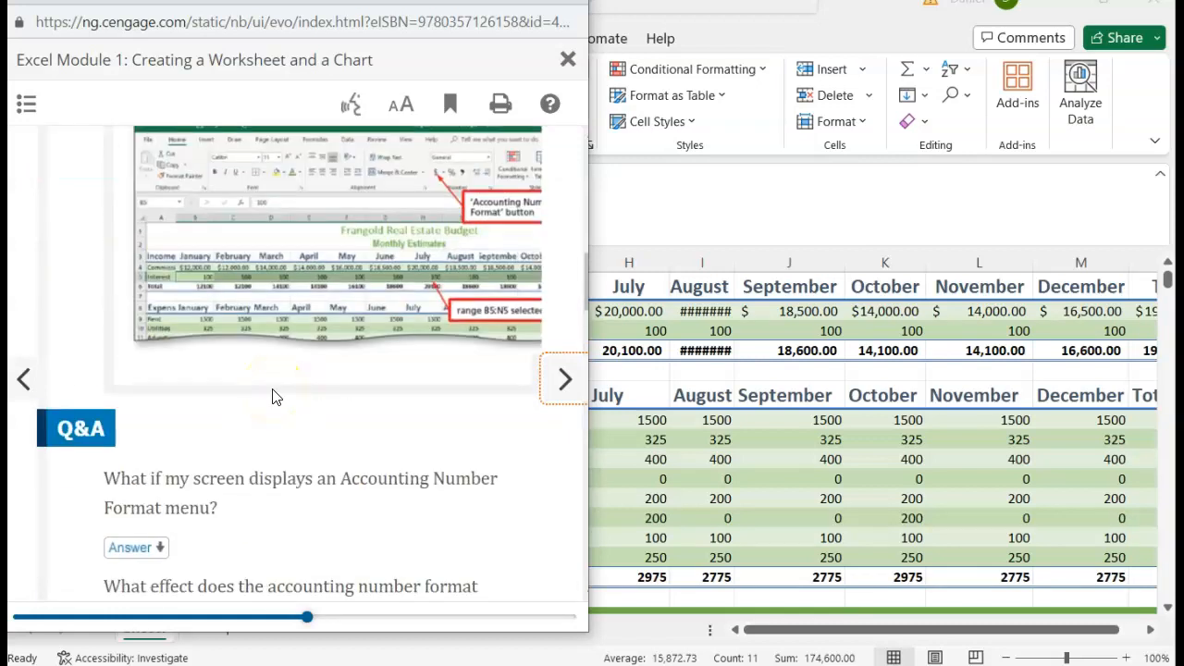
pyautogui.scroll(5, 273, 396)
# - Return to Excel and apply the comma style to the Interest row, B5 through N5
pyautogui.click(834, 458)
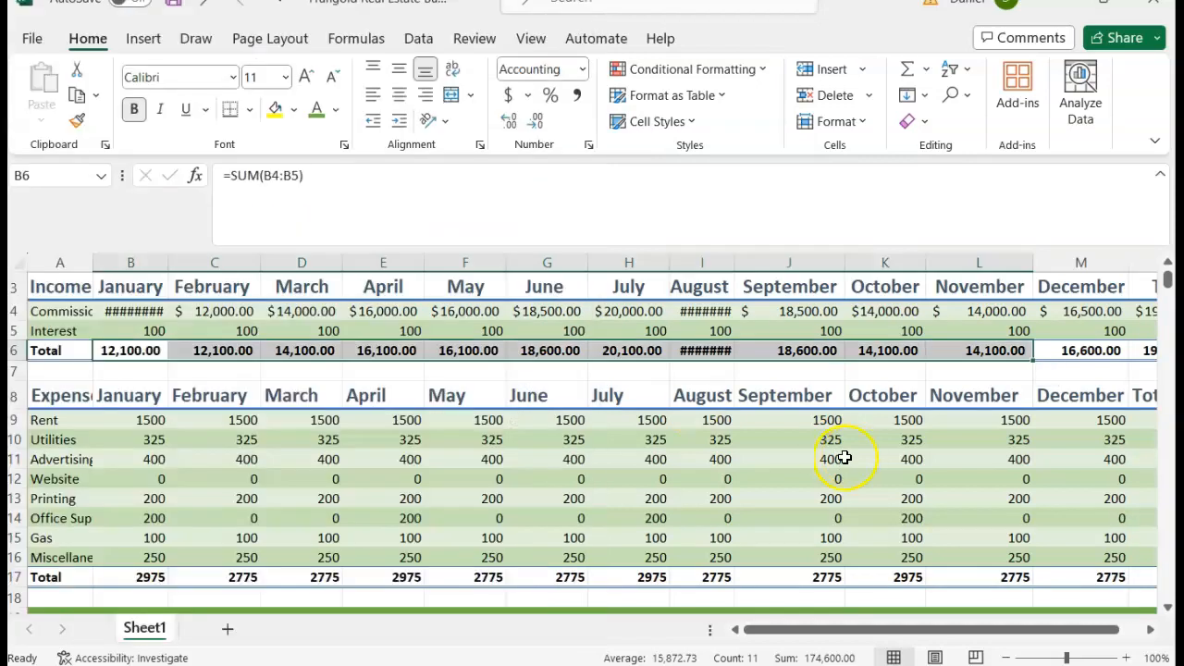
pyautogui.moveTo(146, 330); pyautogui.dragTo(1036, 331)
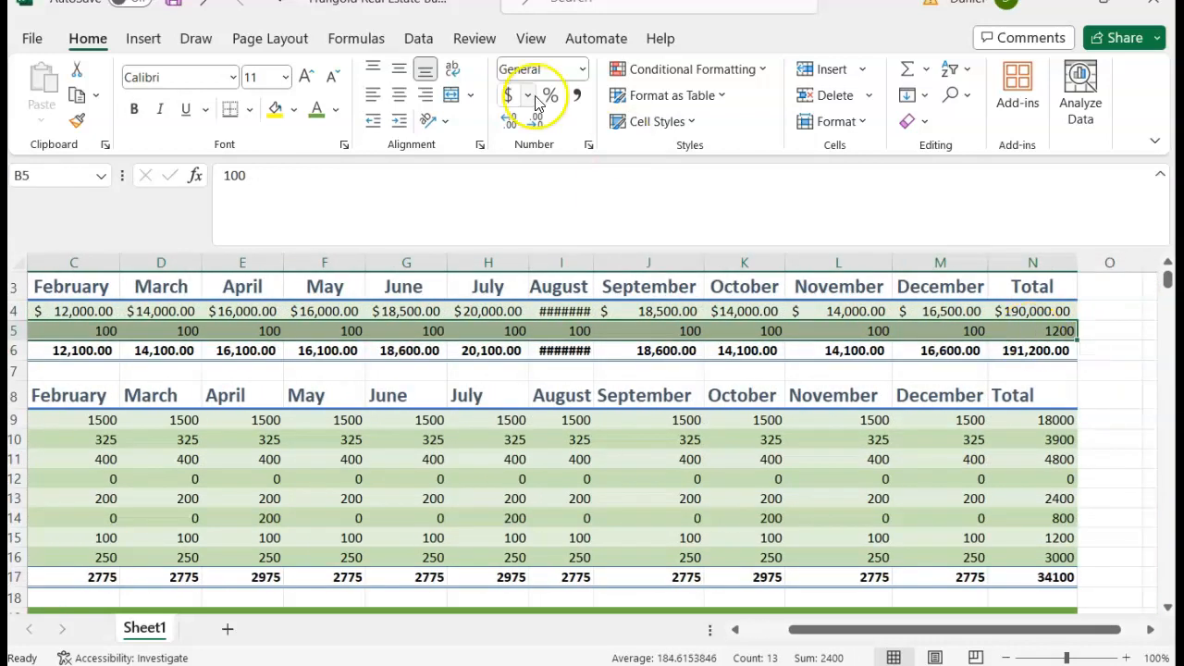
pyautogui.click(578, 97)
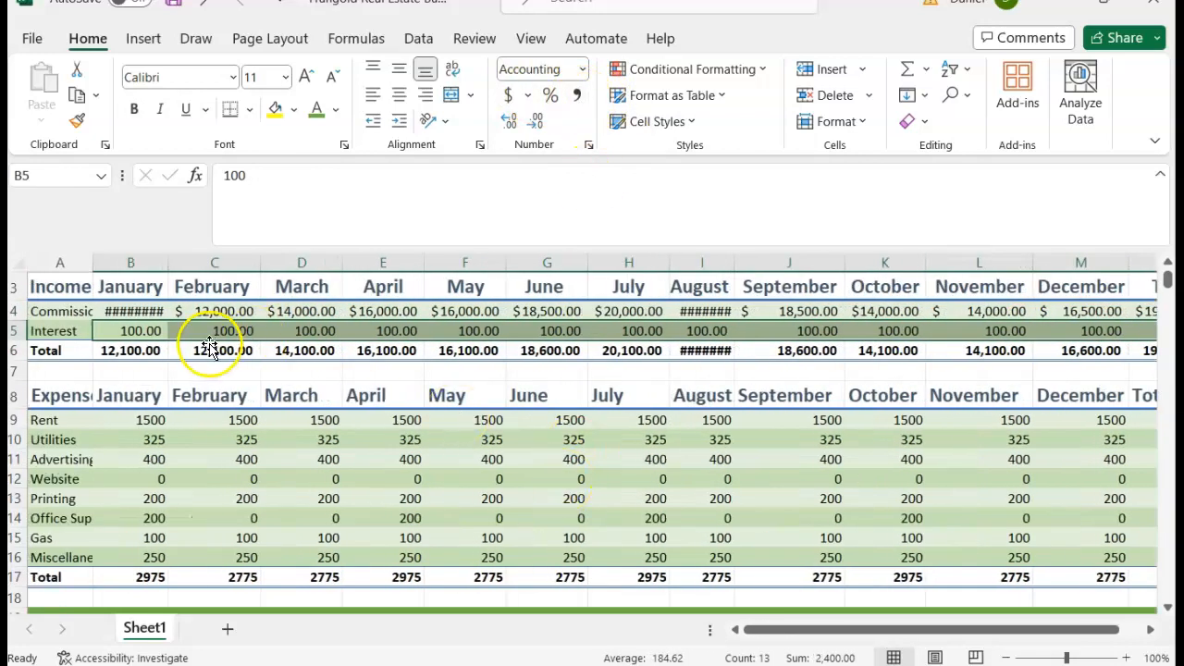
# - Apply the Accounting number format to the income Total row, B6 through N6
pyautogui.moveTo(125, 353); pyautogui.dragTo(1049, 352)
pyautogui.click(577, 71)
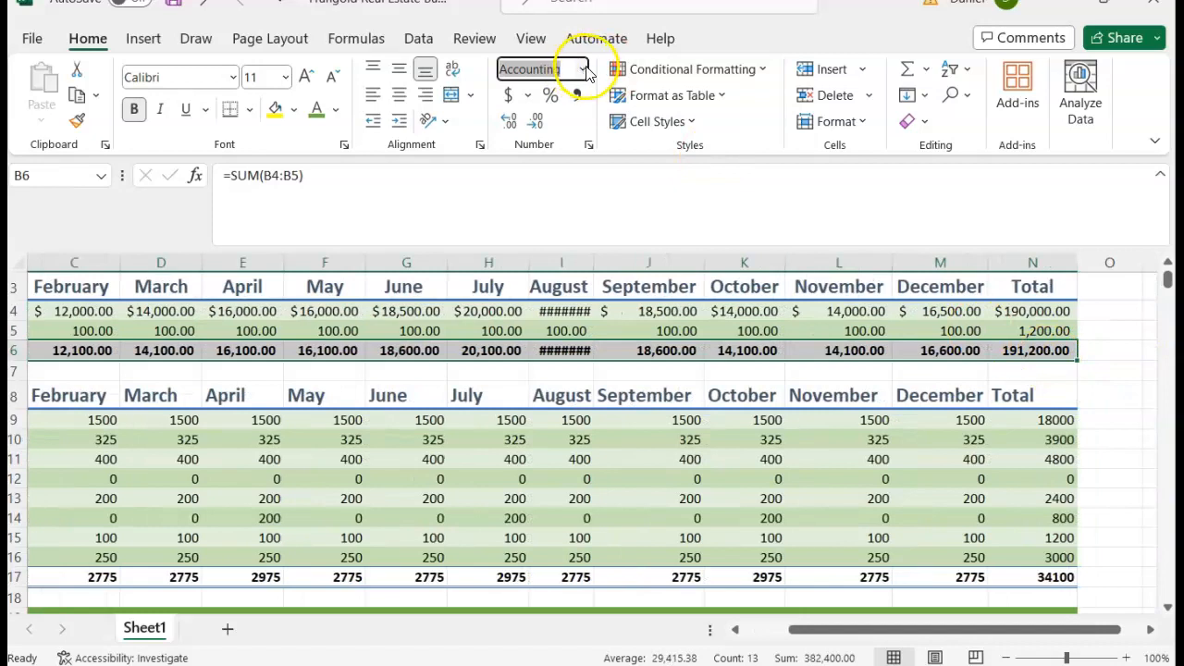
pyautogui.click(585, 70)
pyautogui.click(572, 253)
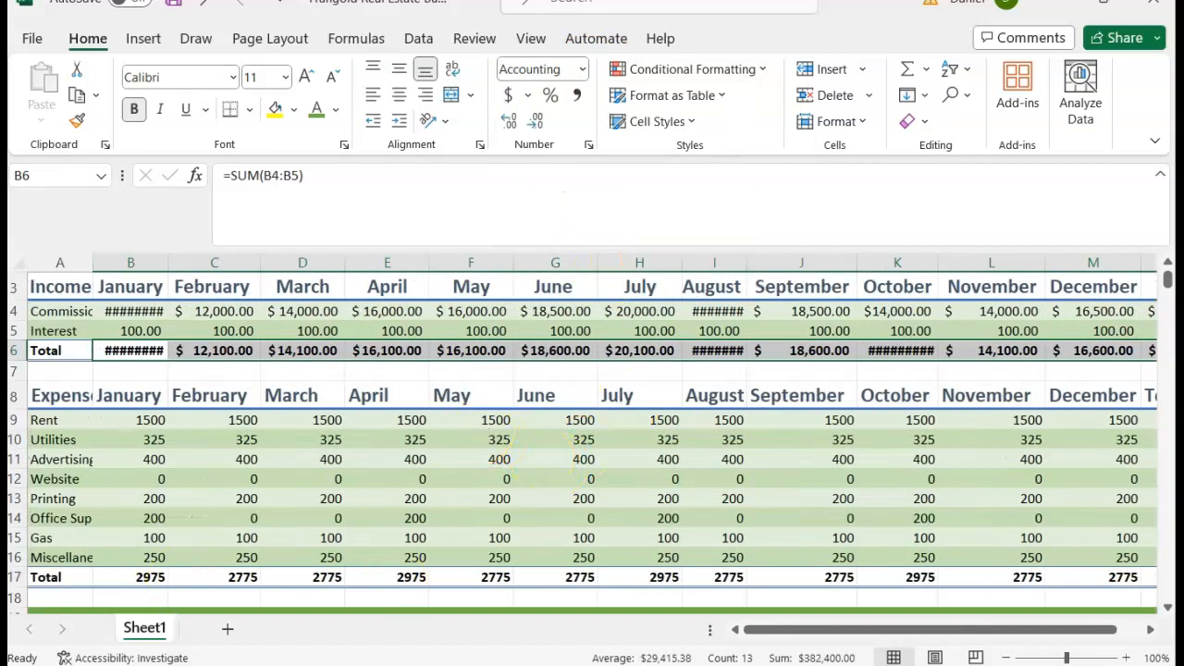
# - Widen the January column, B, enough to fit its accounting-formatted amounts
pyautogui.click(167, 271)
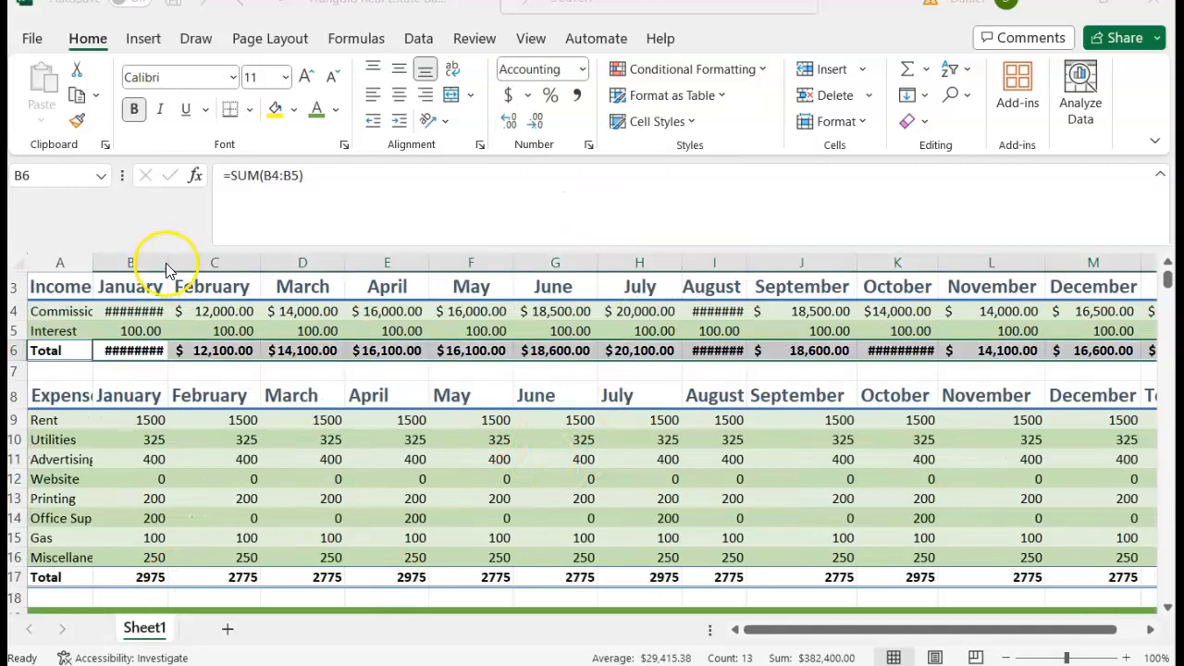
pyautogui.moveTo(167, 264); pyautogui.dragTo(183, 265)
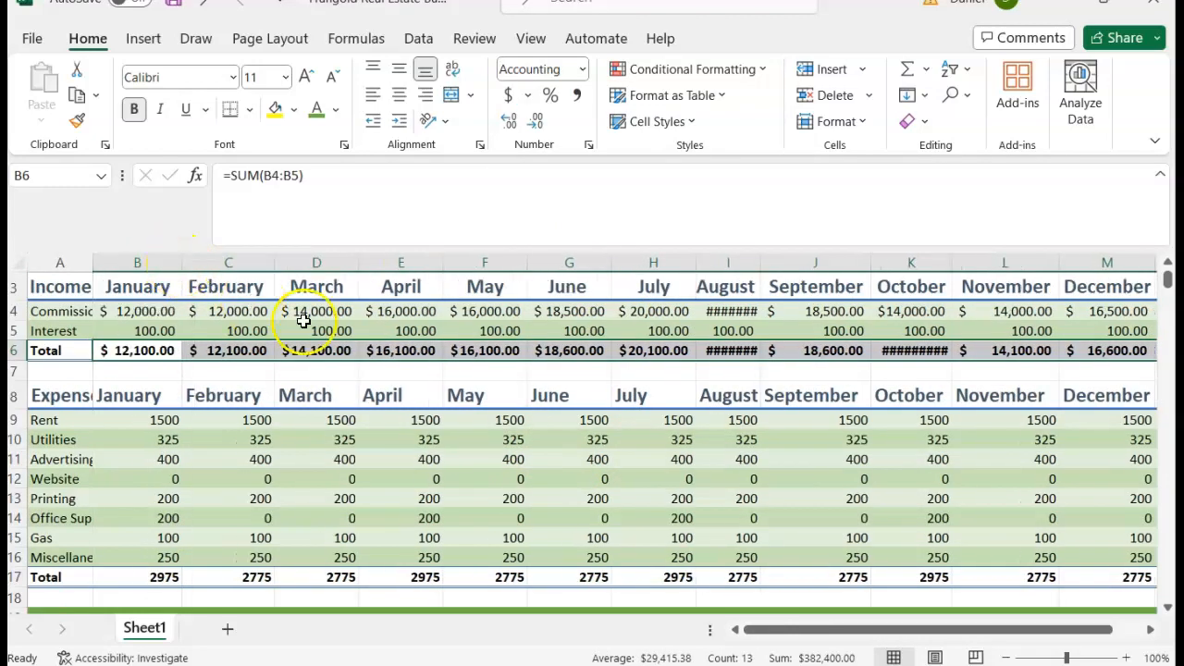
pyautogui.click(1006, 658)
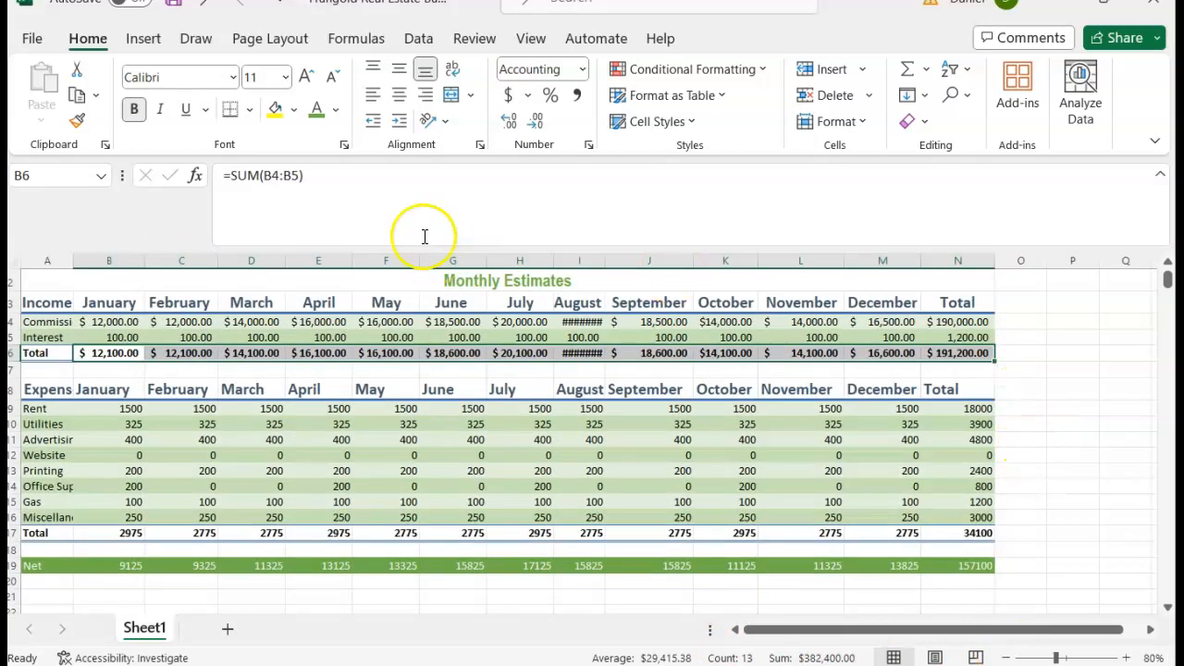
# - Widen the August column, I, enough to display its accounting-formatted amounts
pyautogui.moveTo(604, 259)
pyautogui.mouseDown()
pyautogui.moveTo(661, 261)
pyautogui.moveTo(621, 265)
pyautogui.mouseUp()
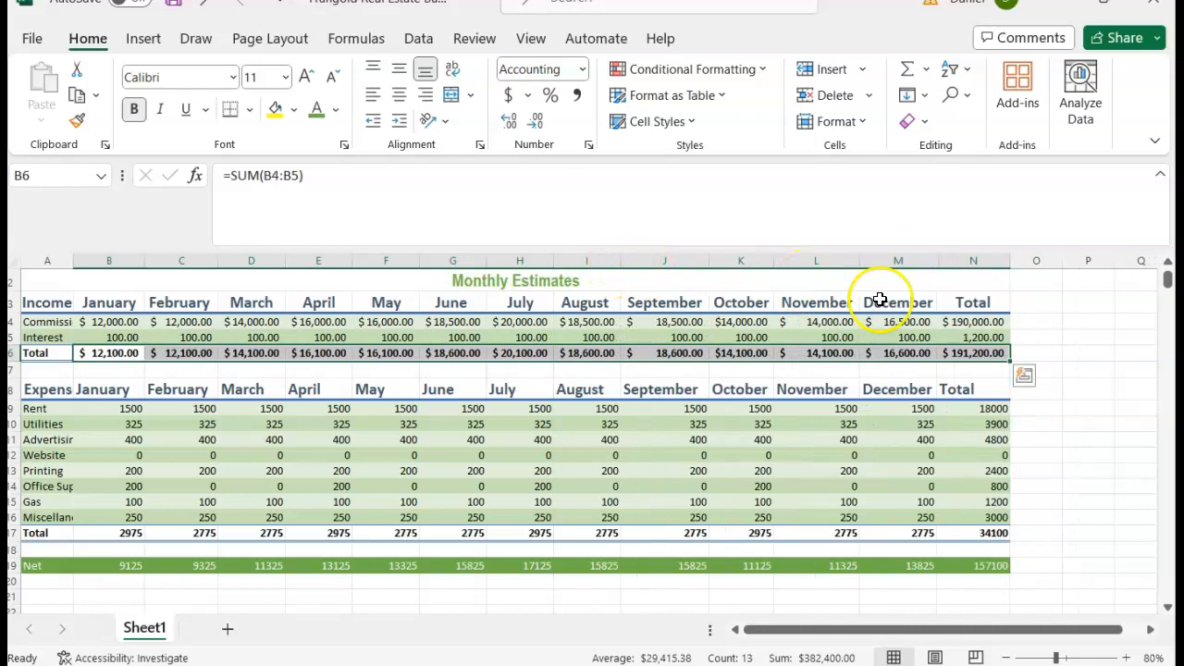
# - Apply the Accounting number format to the Rent row, B9 through N9
pyautogui.moveTo(120, 407); pyautogui.dragTo(963, 404)
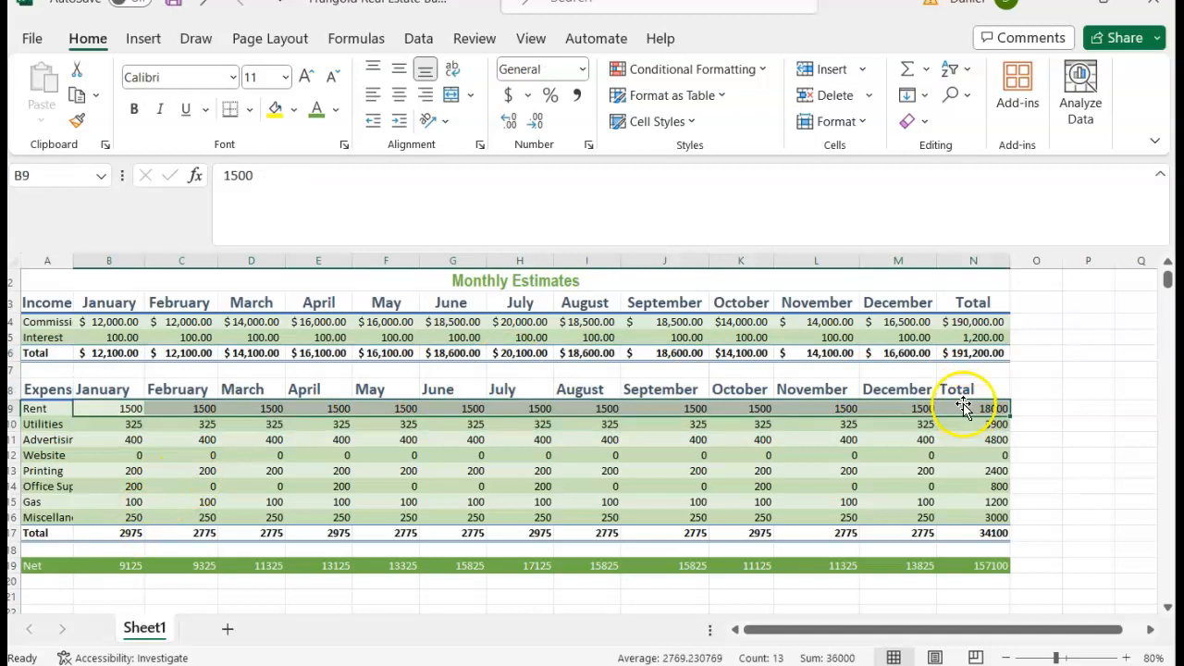
pyautogui.click(582, 69)
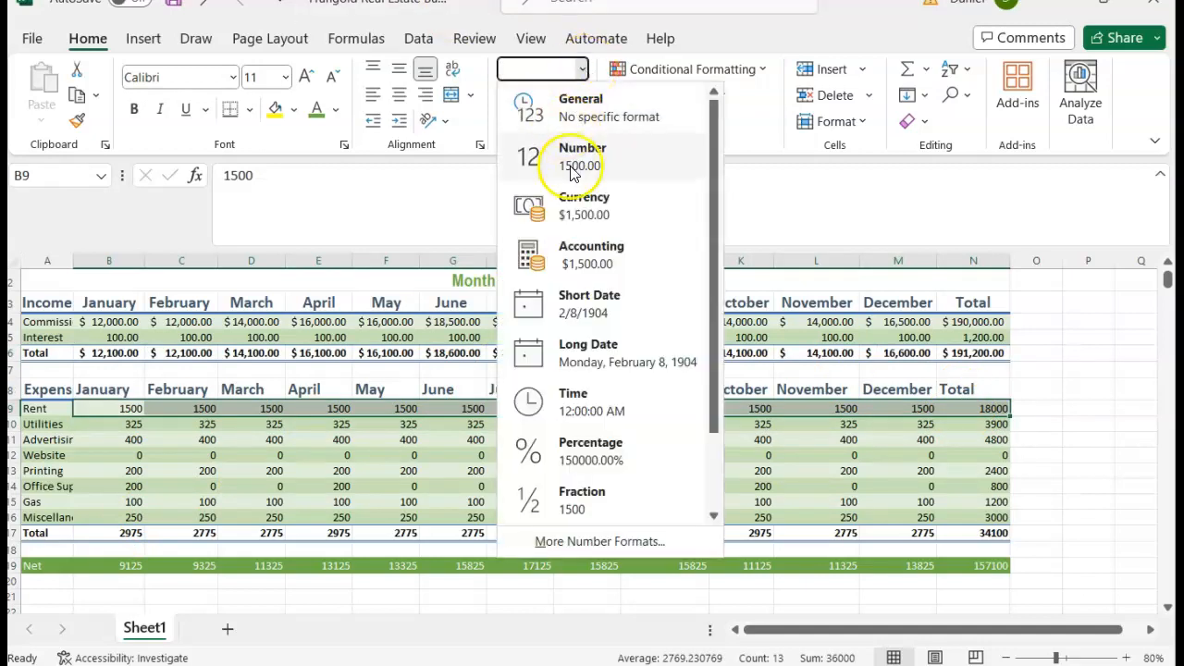
pyautogui.click(566, 260)
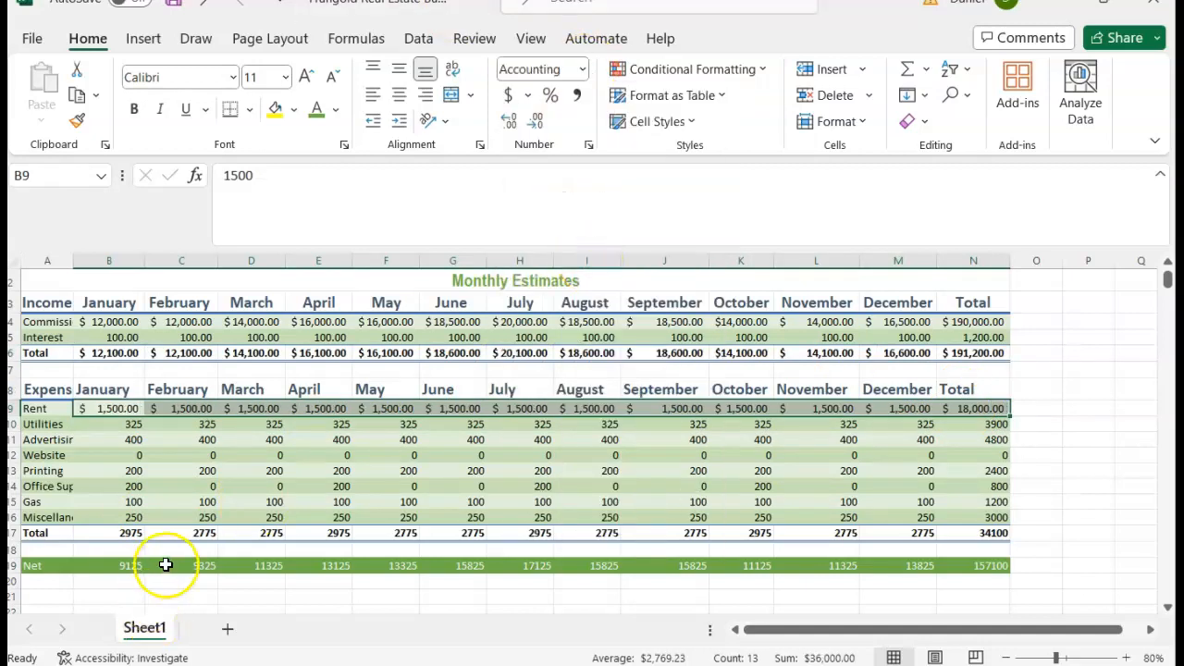
# - Apply the Accounting number format to the expenses Total row, B17 through N17
pyautogui.click(125, 536)
pyautogui.moveTo(110, 535); pyautogui.dragTo(976, 533)
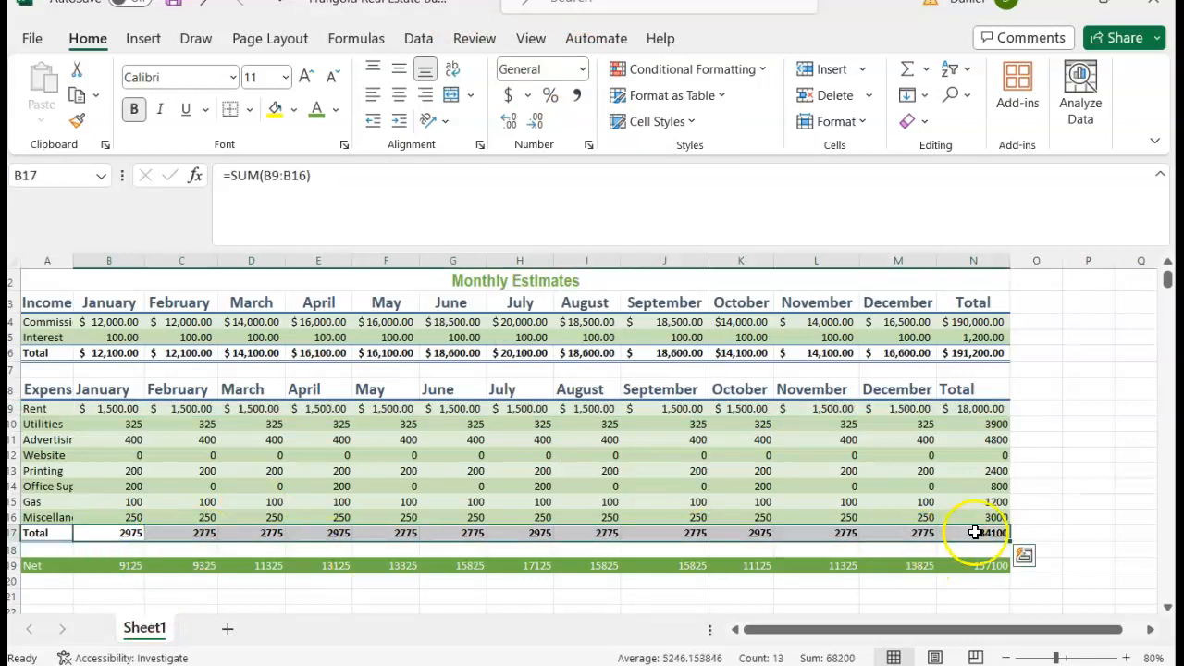
pyautogui.click(583, 70)
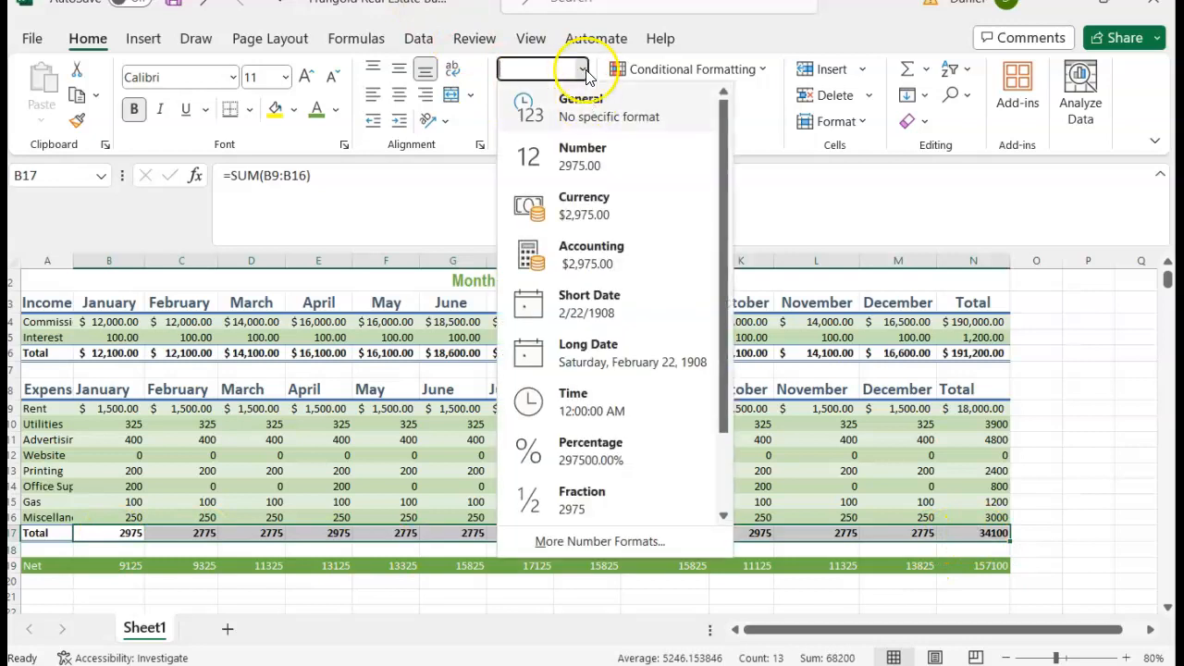
pyautogui.click(545, 246)
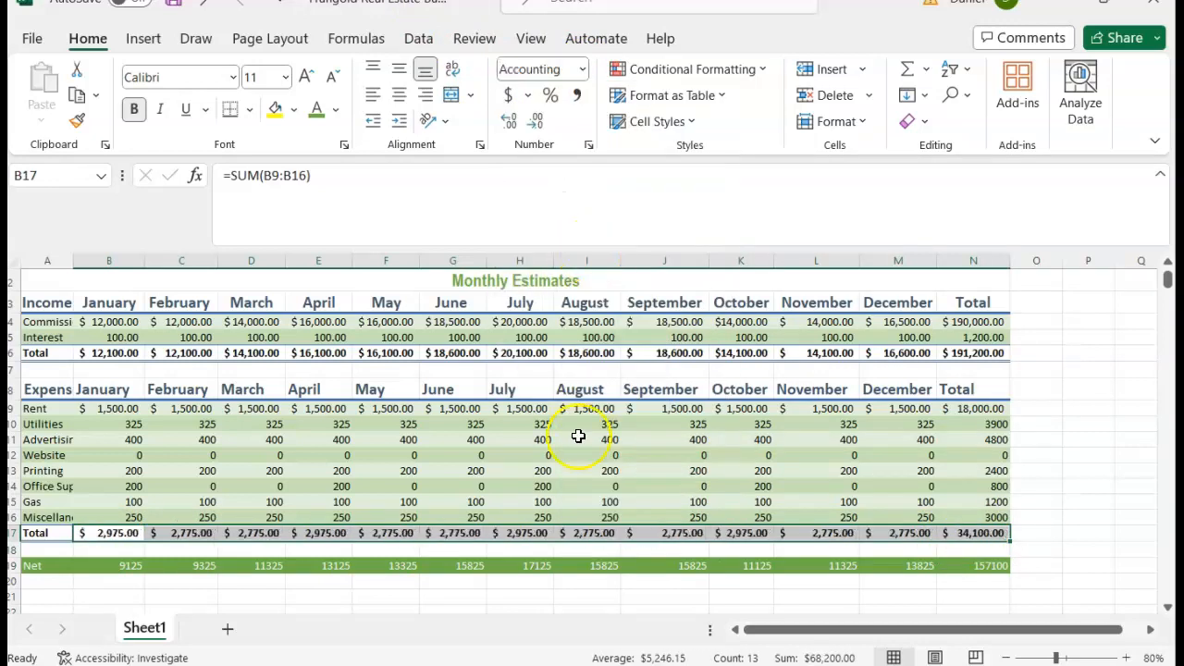
# - Apply the Accounting number format to the Net row, A19 through N19
pyautogui.click(513, 450)
pyautogui.scroll(-1, 51, 556)
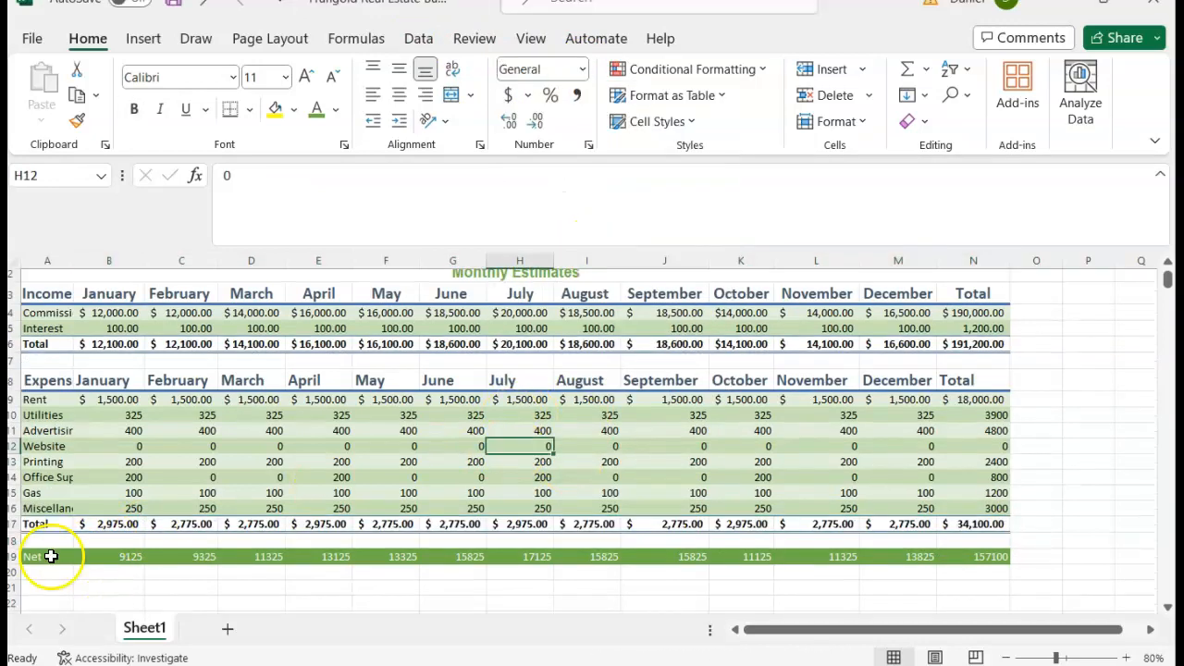
pyautogui.moveTo(43, 556); pyautogui.dragTo(973, 556)
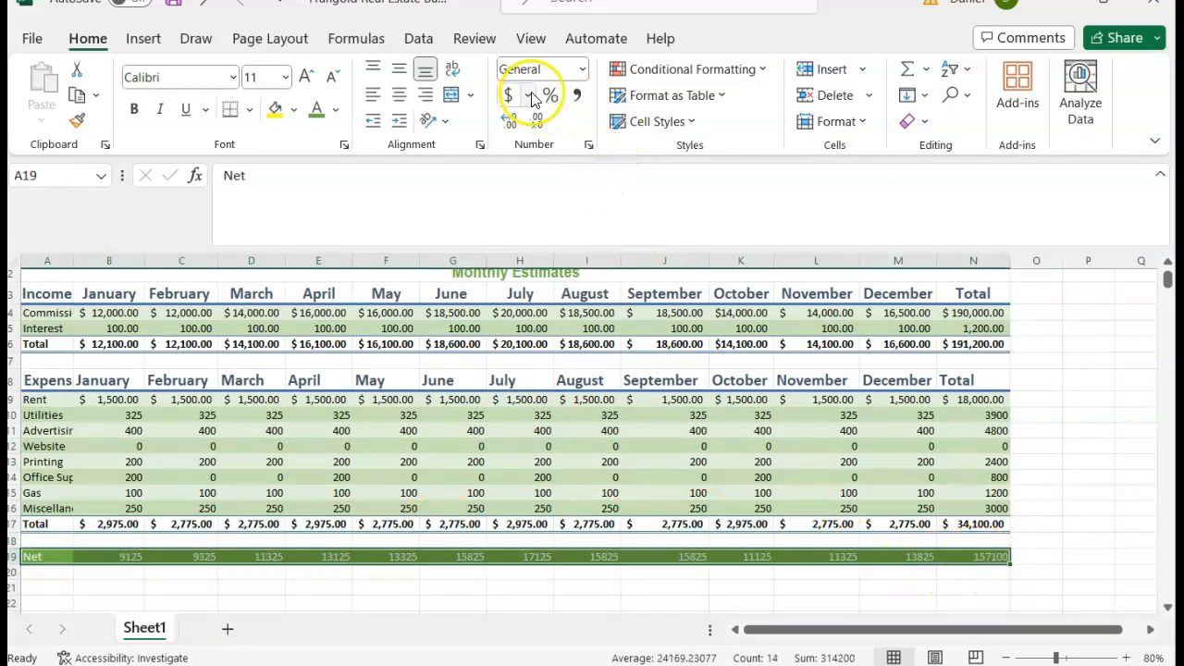
pyautogui.click(558, 68)
pyautogui.click(585, 70)
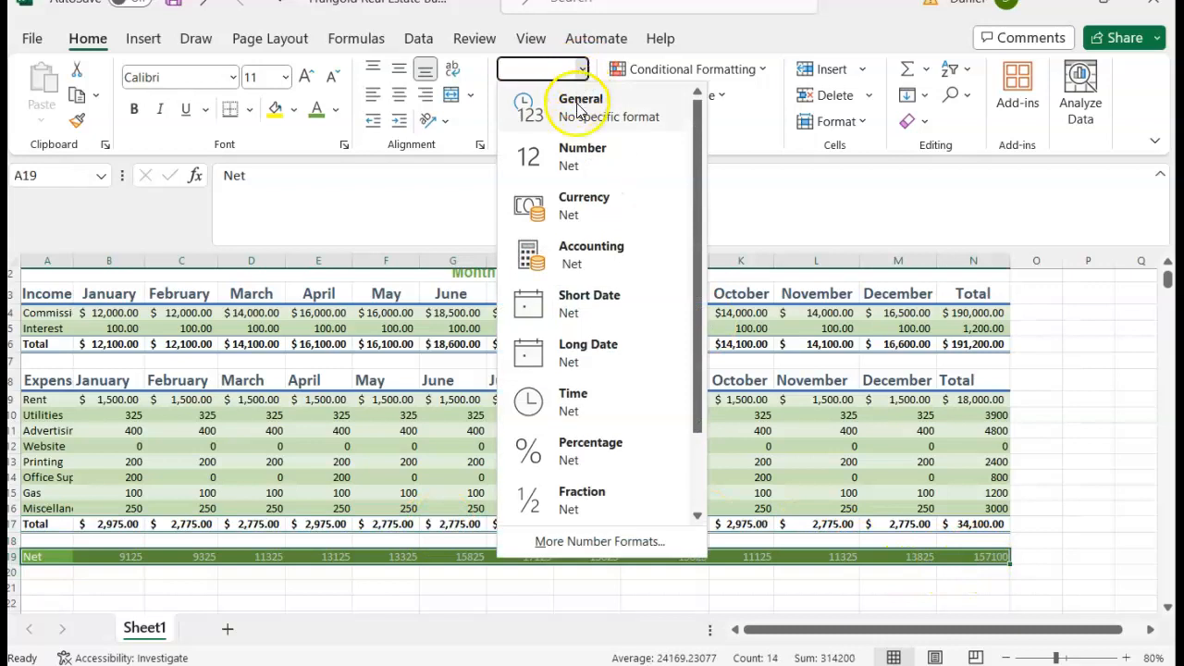
pyautogui.click(592, 258)
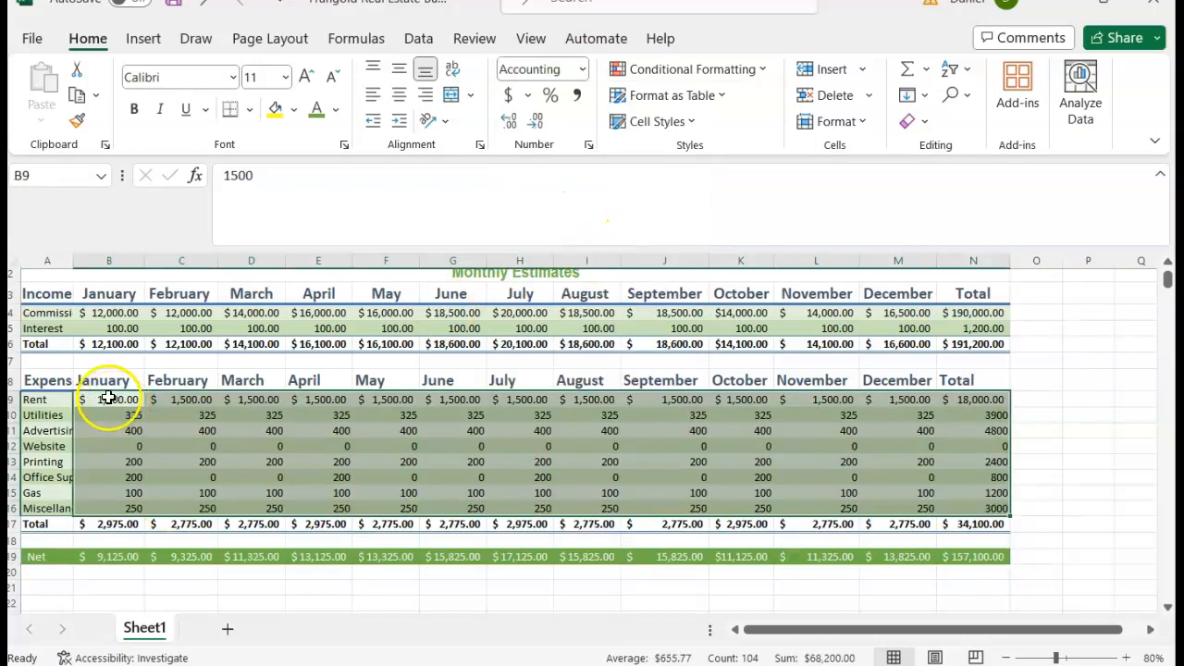
# - Apply the comma style to the expense amounts, B9 through N16, and widen column A enough to fit its row labels
pyautogui.click(576, 93)
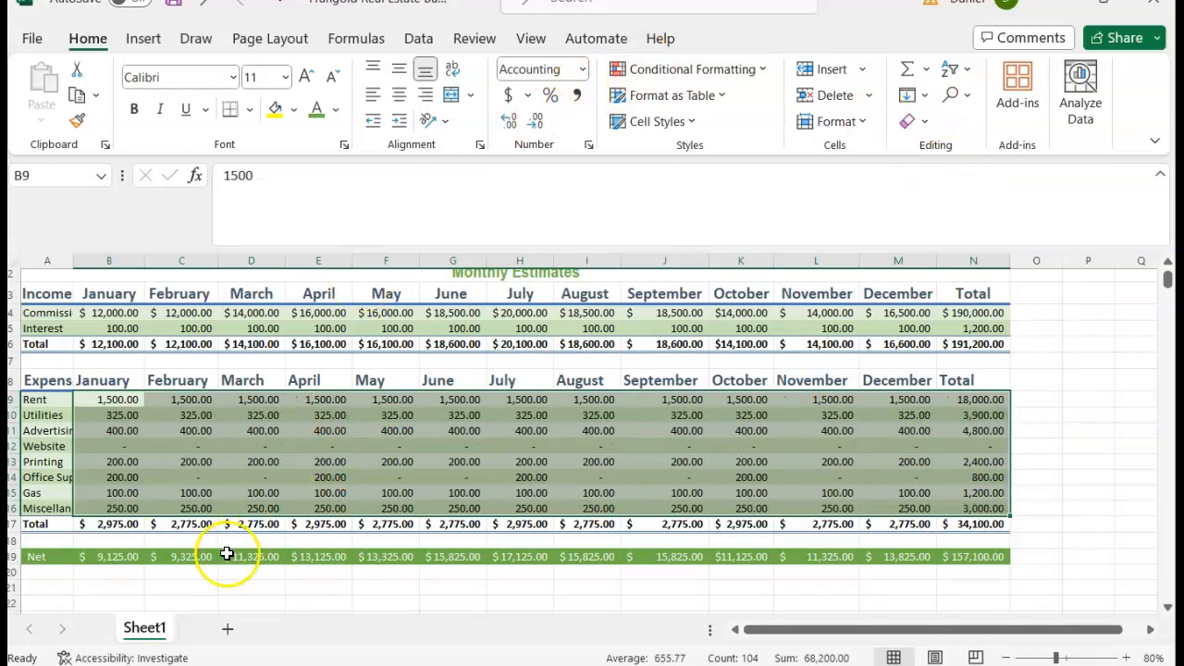
pyautogui.moveTo(73, 260); pyautogui.dragTo(108, 259)
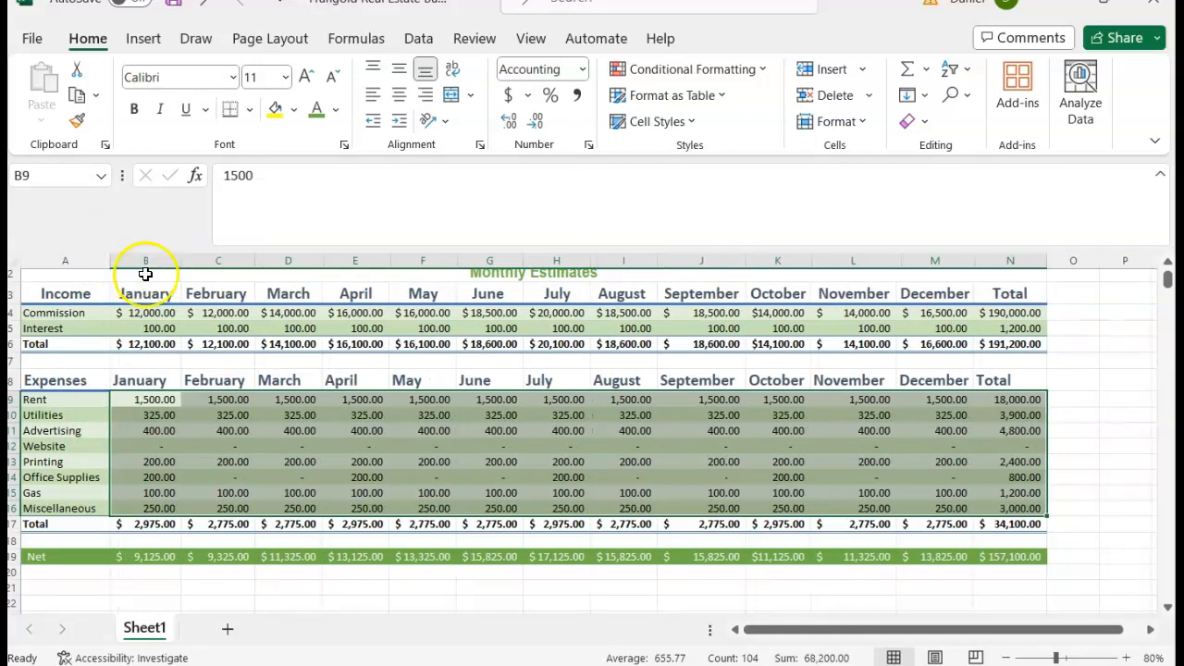